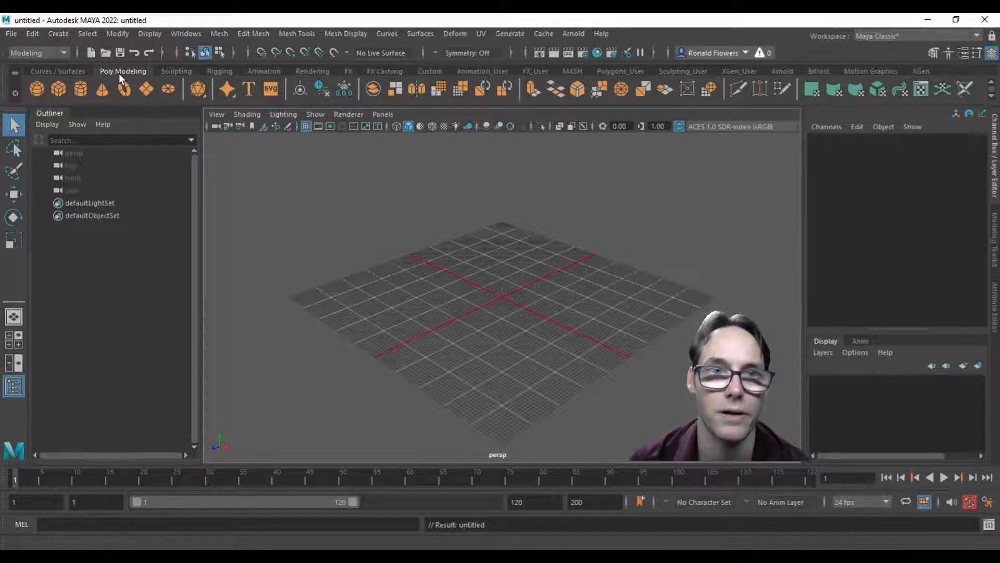
# - Create a polygon plane and set its width and height to 500
pyautogui.click(146, 89)
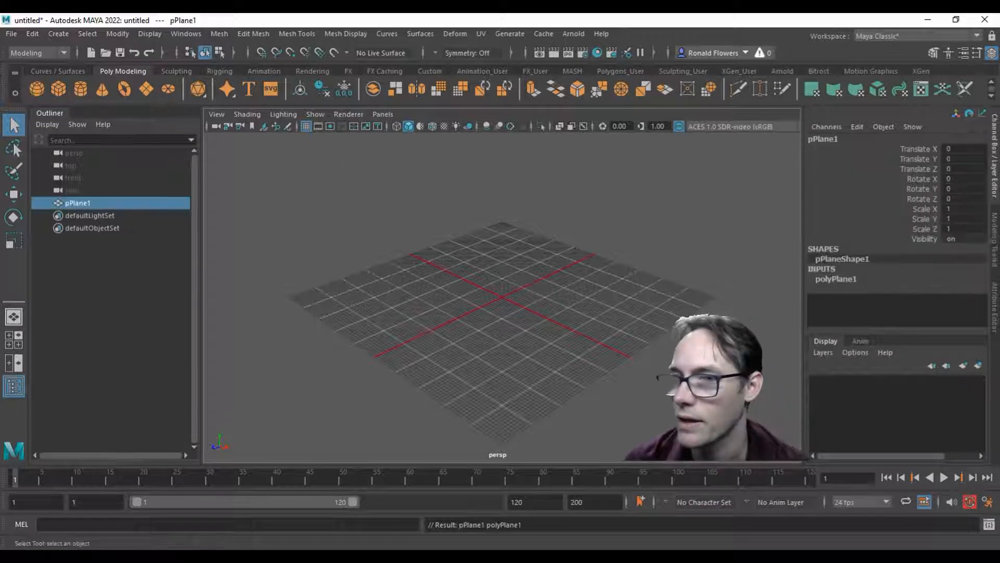
pyautogui.click(844, 281)
pyautogui.moveTo(943, 292); pyautogui.dragTo(947, 299)
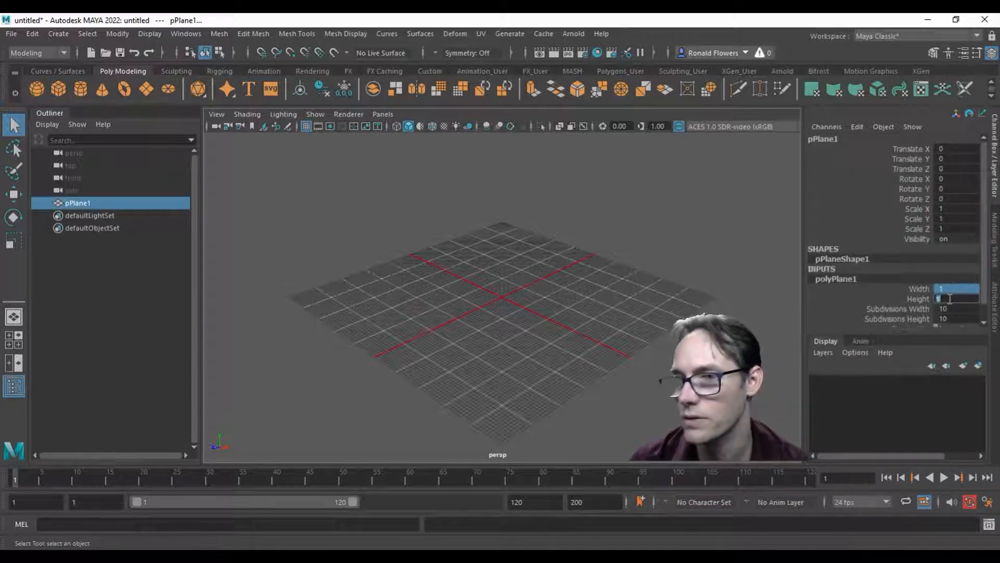
pyautogui.write('500')
pyautogui.press('Return')
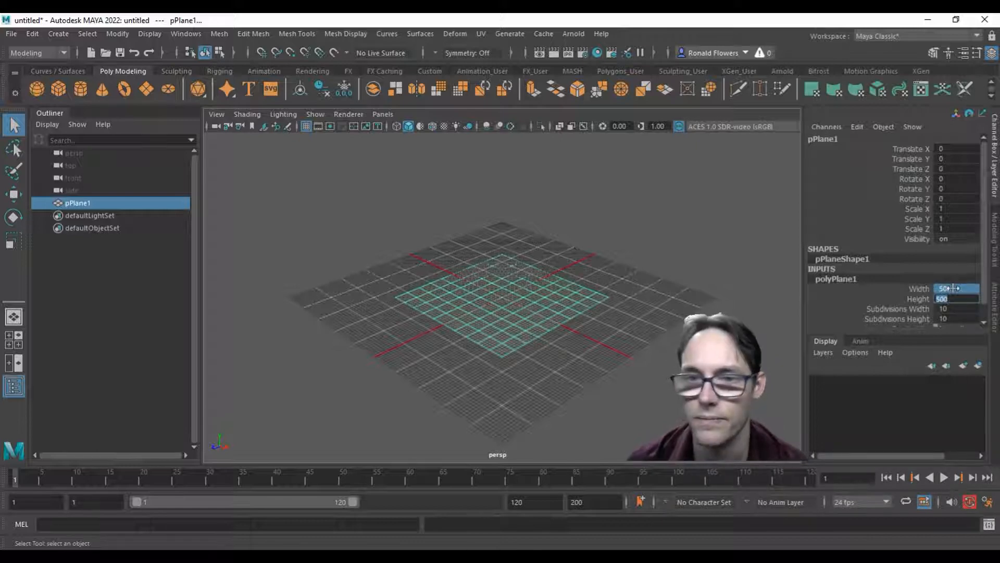
pyautogui.scroll(5, 509, 325)
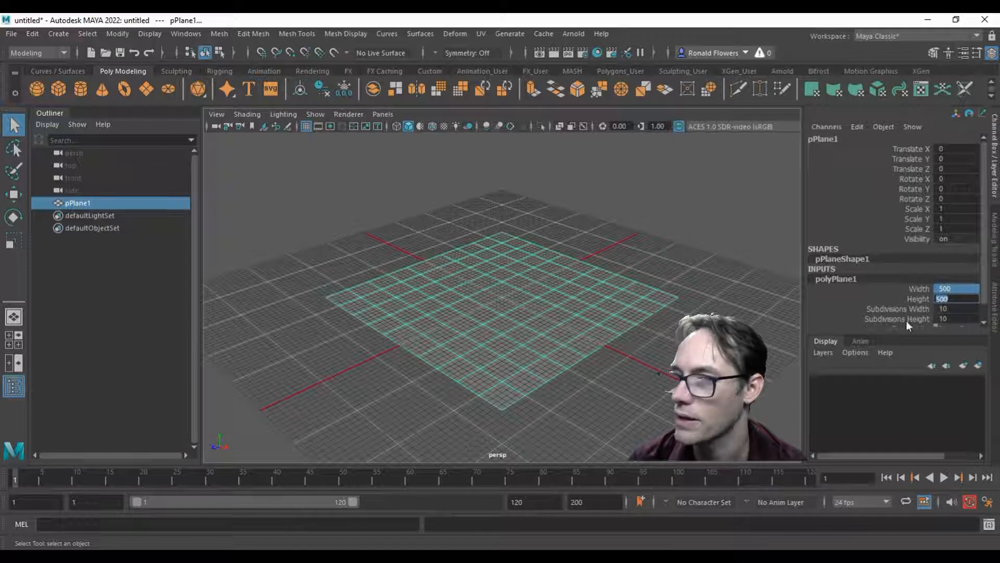
# - Set the plane's width and height subdivisions to 1
pyautogui.scroll(-1, 952, 295)
pyautogui.moveTo(952, 295); pyautogui.dragTo(956, 302)
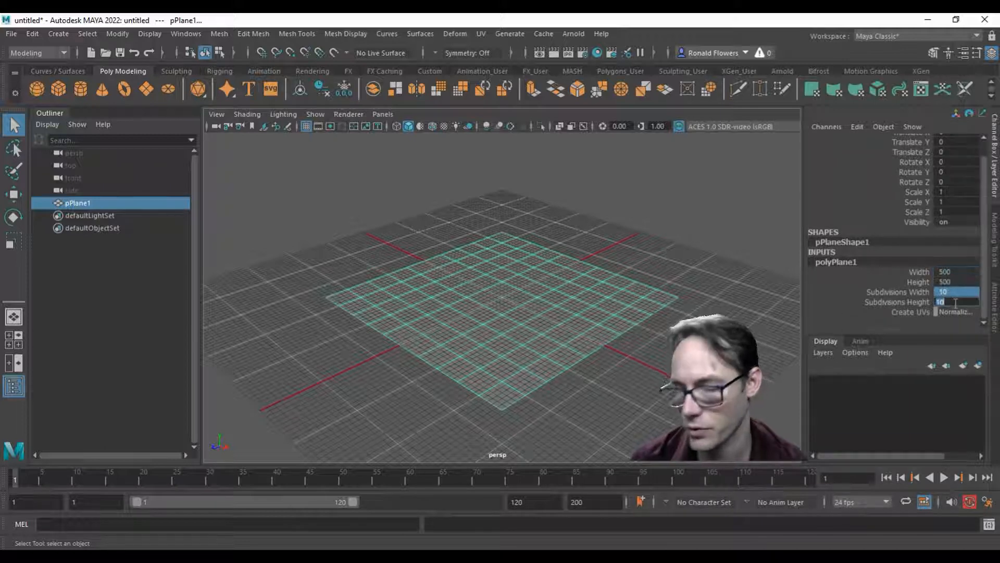
pyautogui.write('1')
pyautogui.press('Return')
pyautogui.keyDown('alt'); pyautogui.moveTo(777, 334); pyautogui.dragTo(632, 335); pyautogui.keyUp('alt')
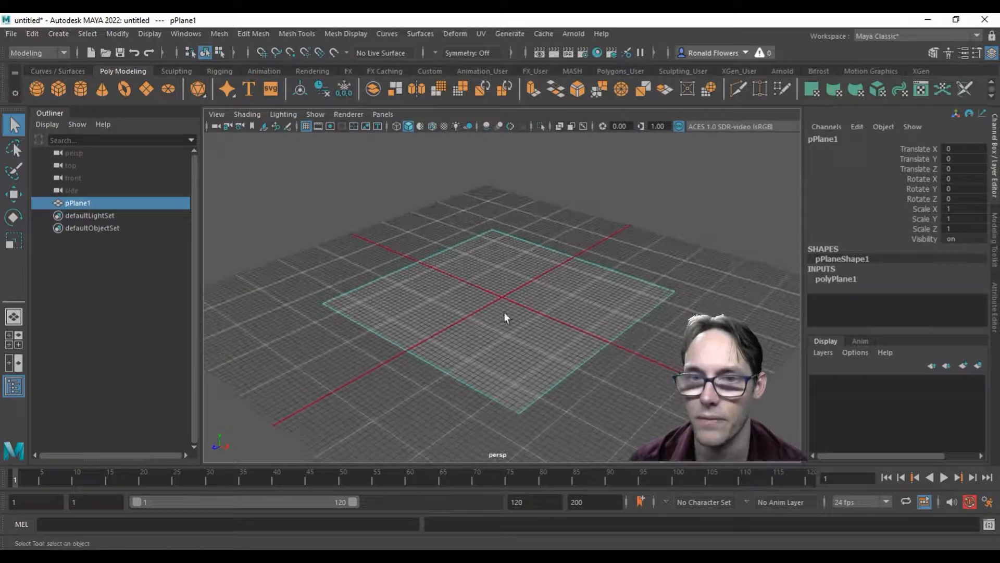
# - Rename the plane as TopRef
pyautogui.click(828, 138)
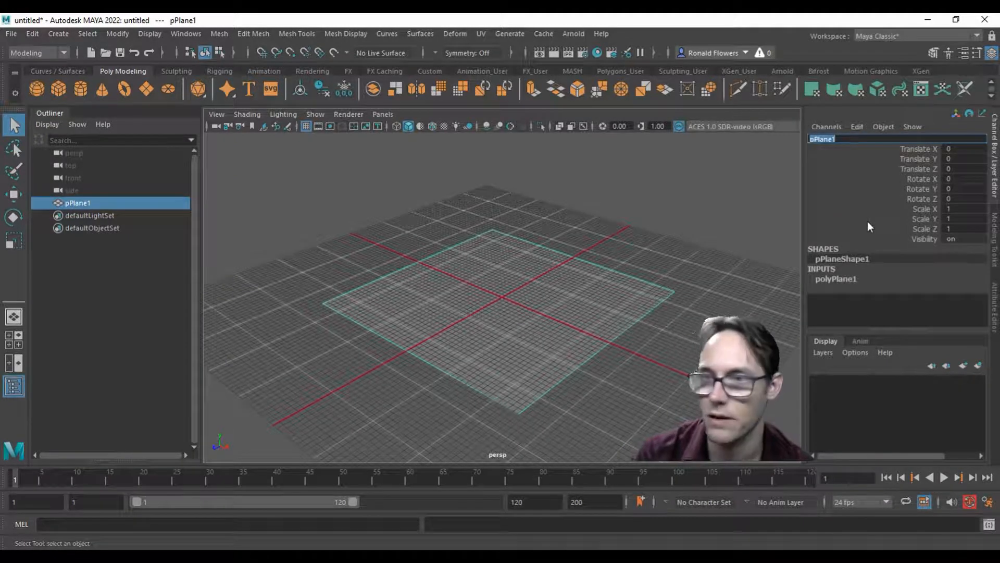
pyautogui.write('TolpRef')
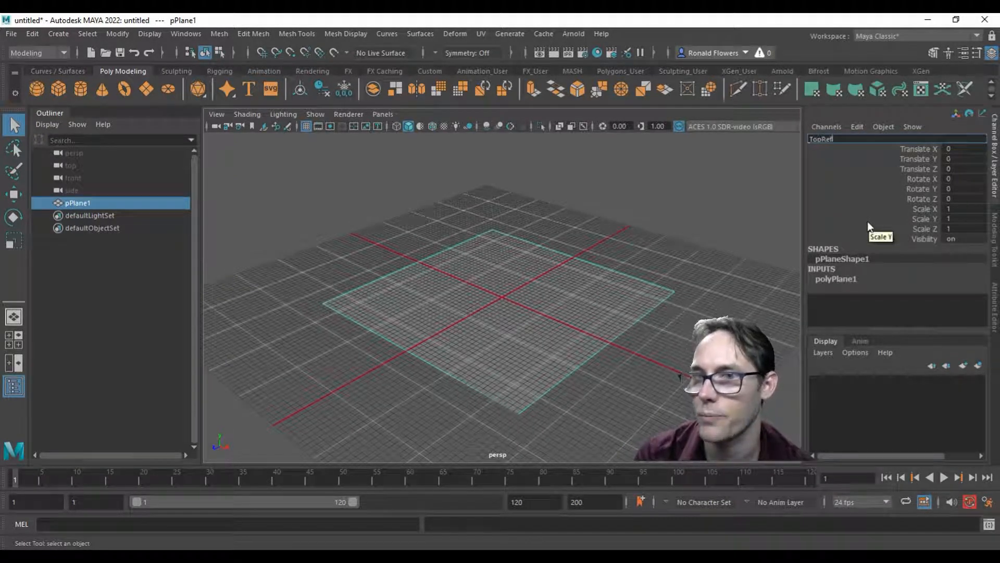
pyautogui.press('Return')
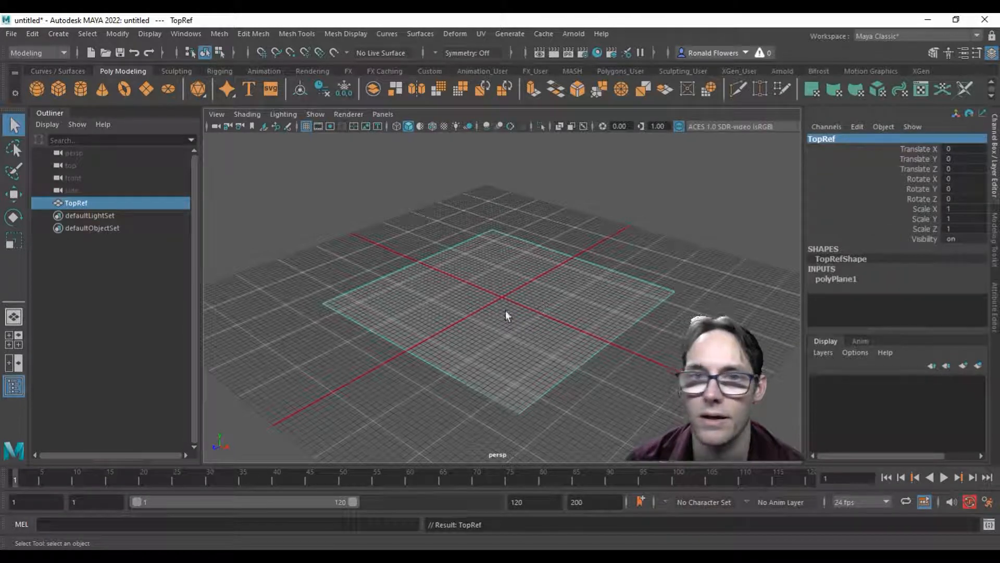
# - Assign a new Lambert material to the TopRef plane and name it TopReference
pyautogui.click(308, 71)
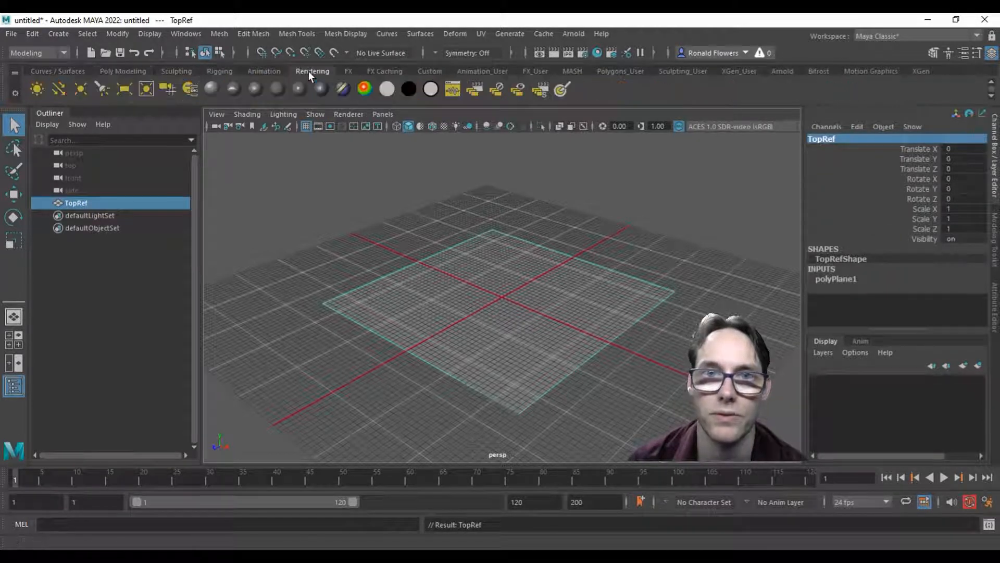
pyautogui.click(278, 89)
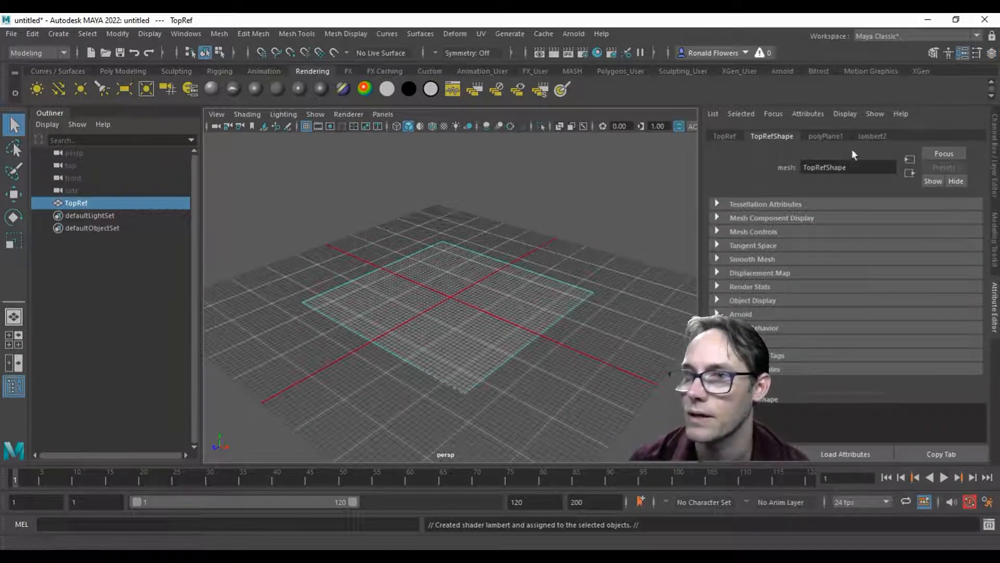
pyautogui.click(870, 136)
pyautogui.doubleClick(829, 167)
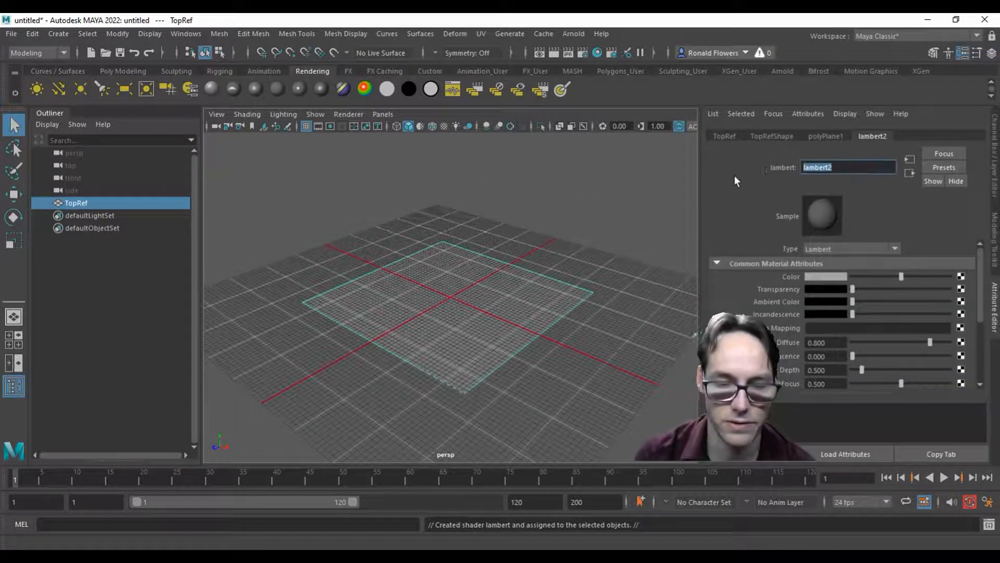
pyautogui.write('Top')
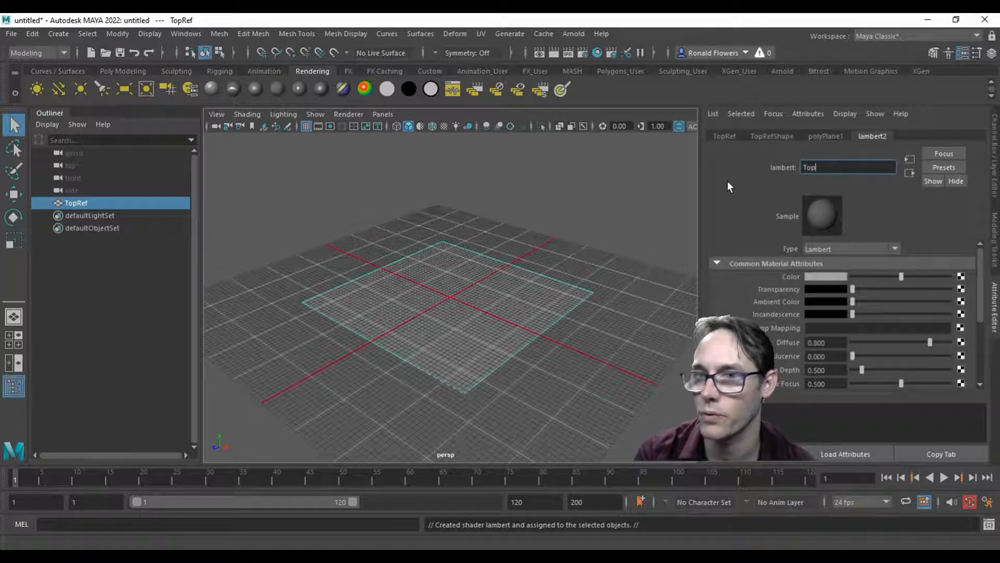
pyautogui.write('Reference')
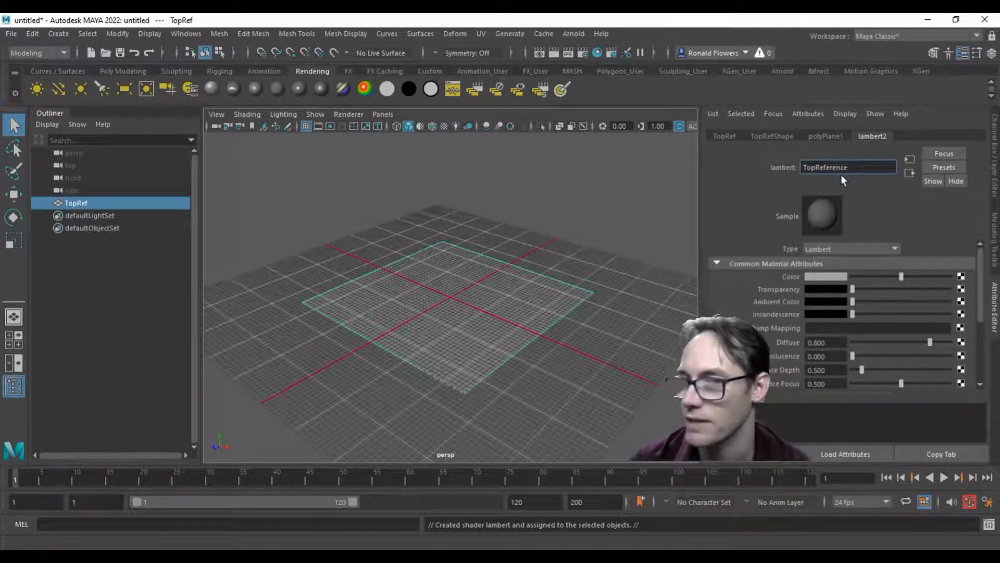
pyautogui.press('Return')
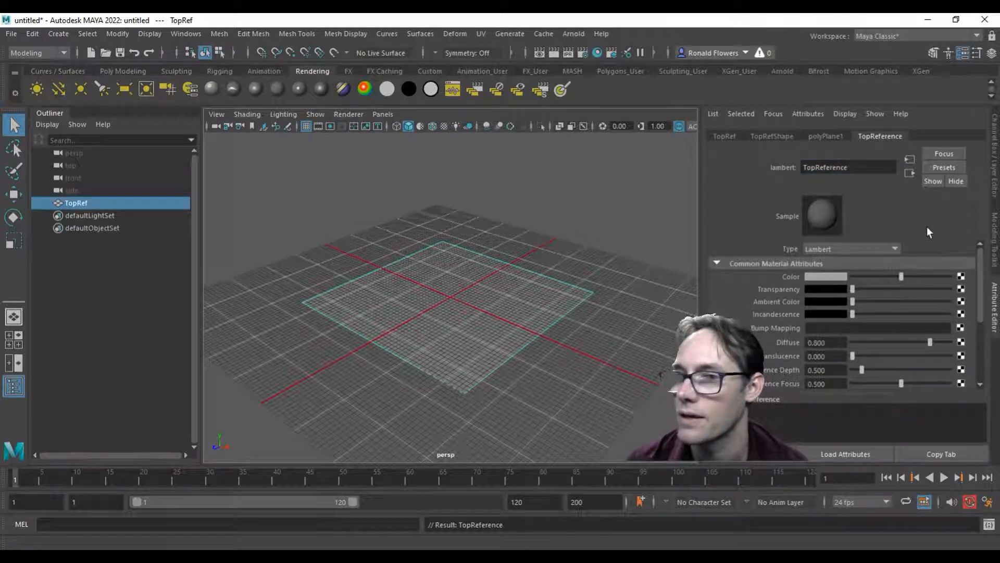
# - Connect a file texture to the TopReference material's color and load Ship_Top.png as its image
pyautogui.click(960, 277)
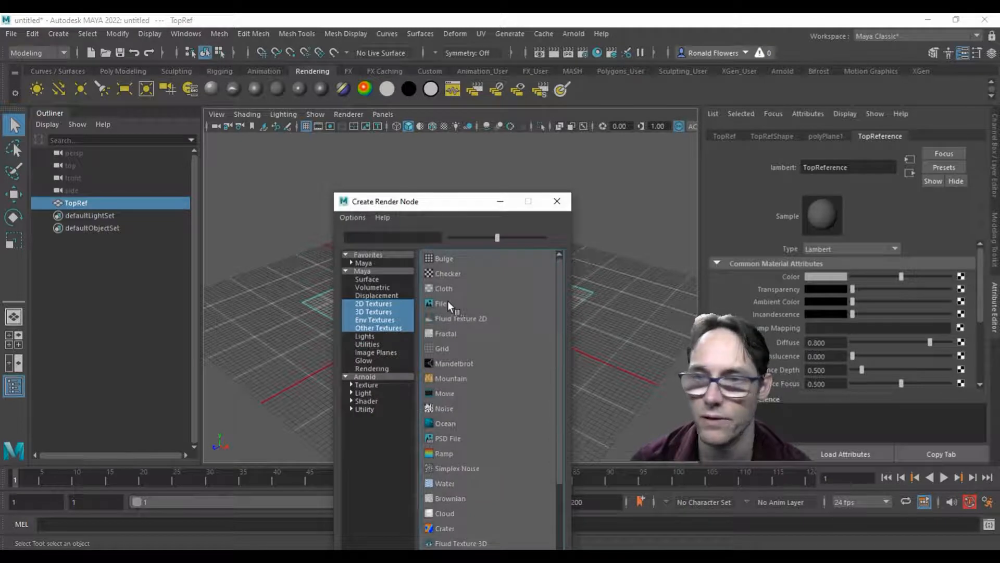
pyautogui.click(447, 302)
pyautogui.click(963, 305)
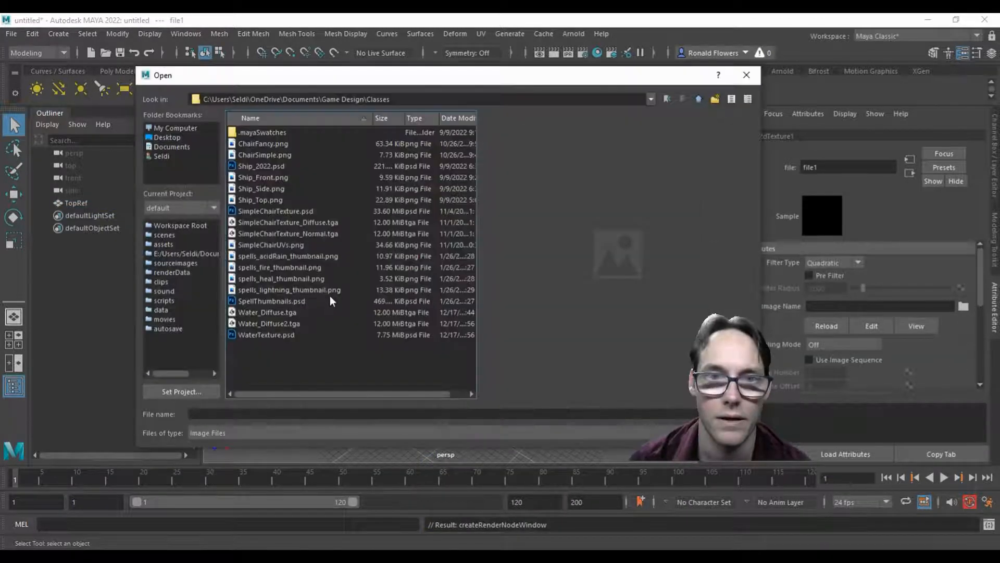
pyautogui.click(275, 200)
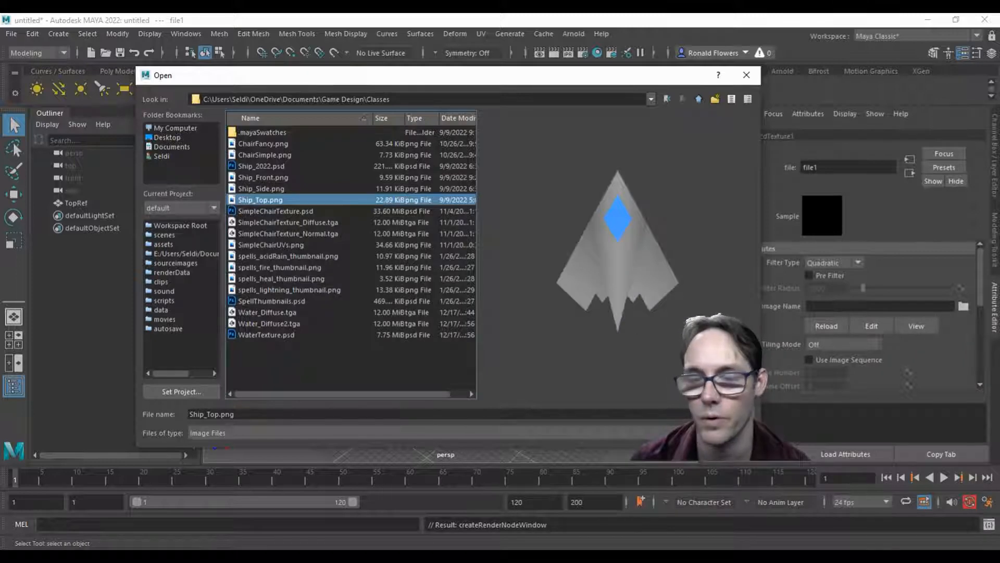
pyautogui.click(723, 414)
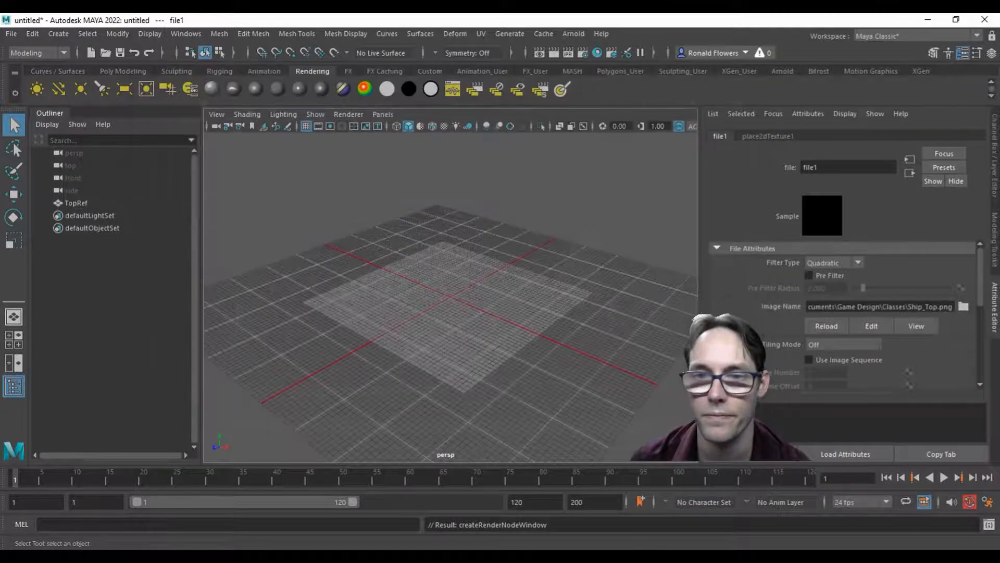
# - Select the TopRef plane, turn on textured display in the viewport and check the ship image's orientation
pyautogui.click(495, 320)
pyautogui.press('6')
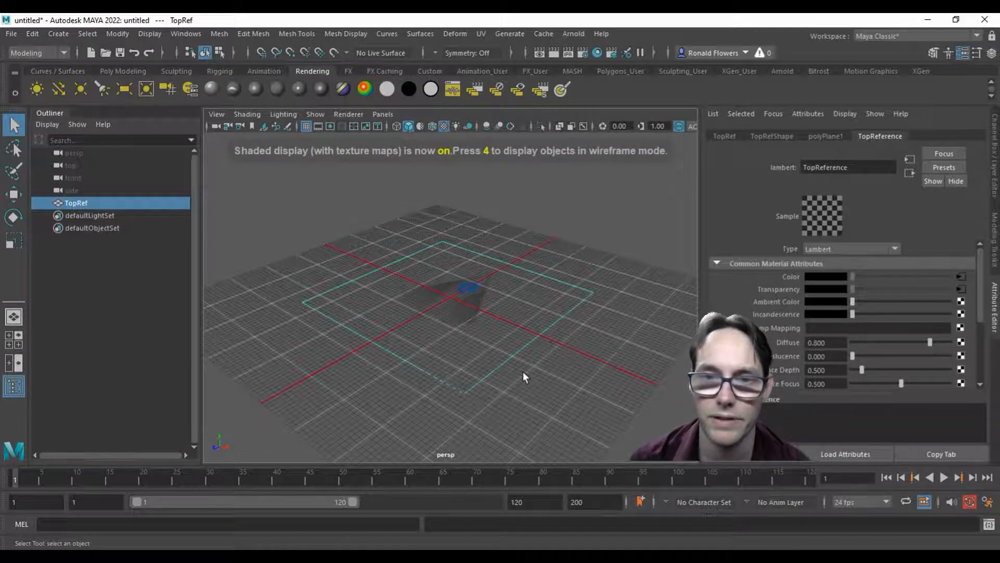
pyautogui.scroll(3, 523, 371)
pyautogui.moveTo(523, 371)
pyautogui.keyDown('alt'); pyautogui.mouseDown()
pyautogui.moveTo(471, 359)
pyautogui.moveTo(550, 273)
pyautogui.mouseUp(); pyautogui.keyUp('alt')
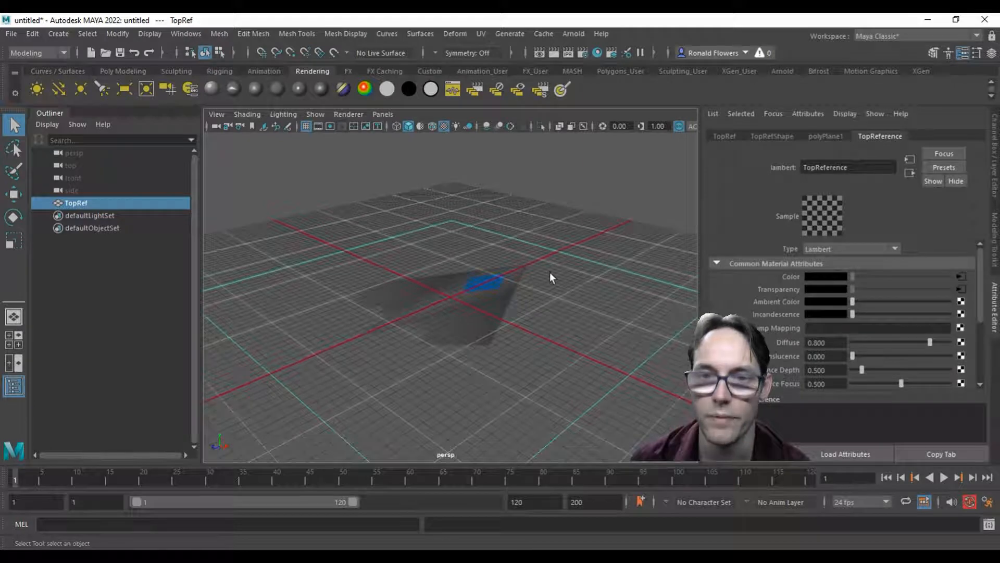
pyautogui.keyDown('alt'); pyautogui.moveTo(450, 349); pyautogui.dragTo(526, 400); pyautogui.keyUp('alt')
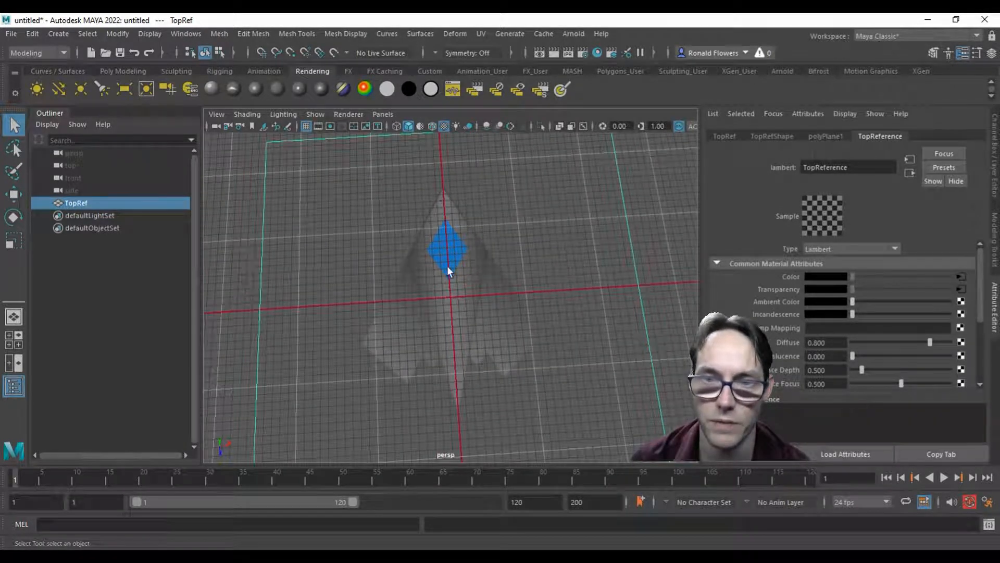
pyautogui.keyDown('alt'); pyautogui.moveTo(524, 399); pyautogui.dragTo(420, 325); pyautogui.keyUp('alt')
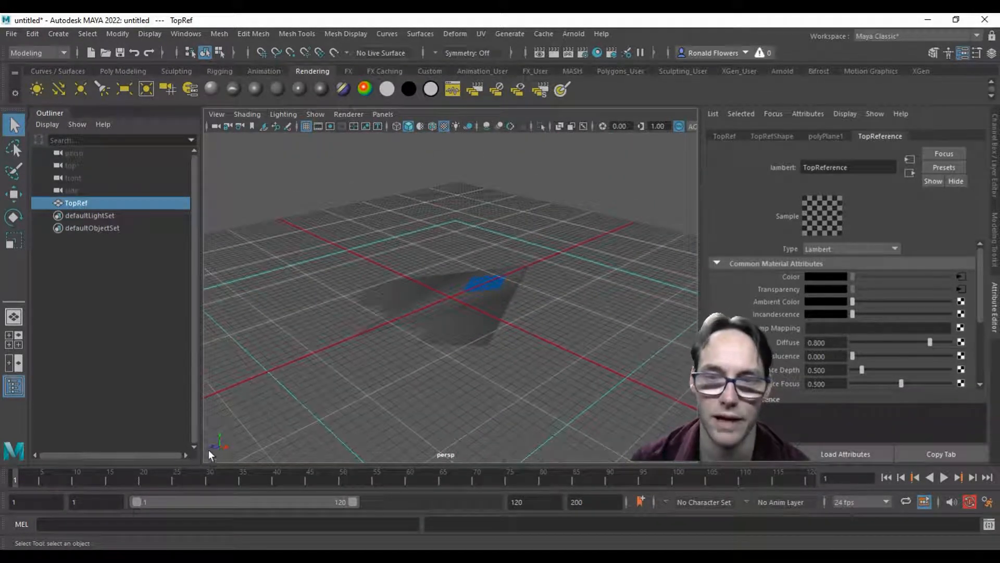
pyautogui.scroll(-4, 424, 336)
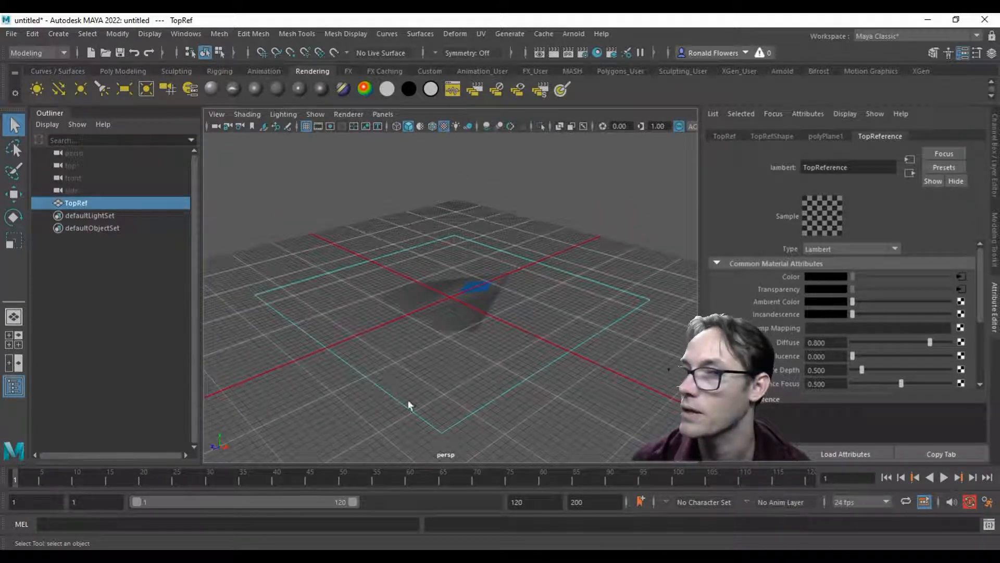
# - Set the TopRef plane's Y rotation to 180 so the ship faces the opposite direction
pyautogui.click(996, 163)
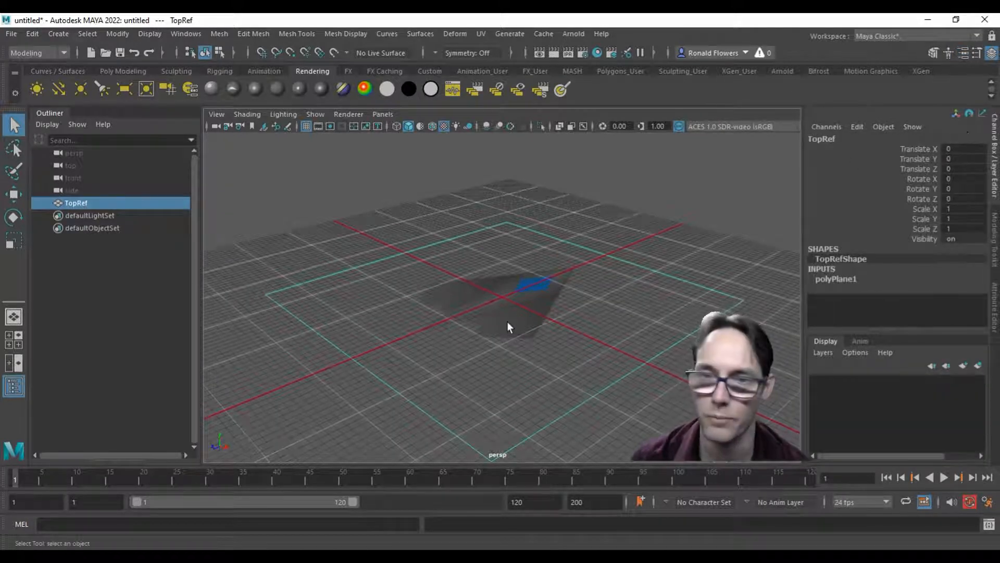
pyautogui.press('w')
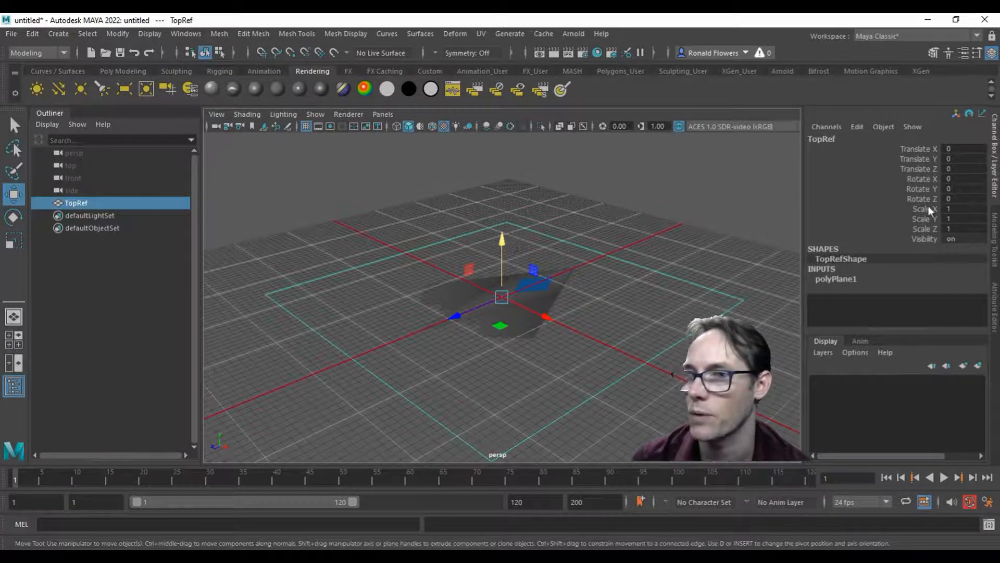
pyautogui.click(908, 190)
pyautogui.click(948, 188)
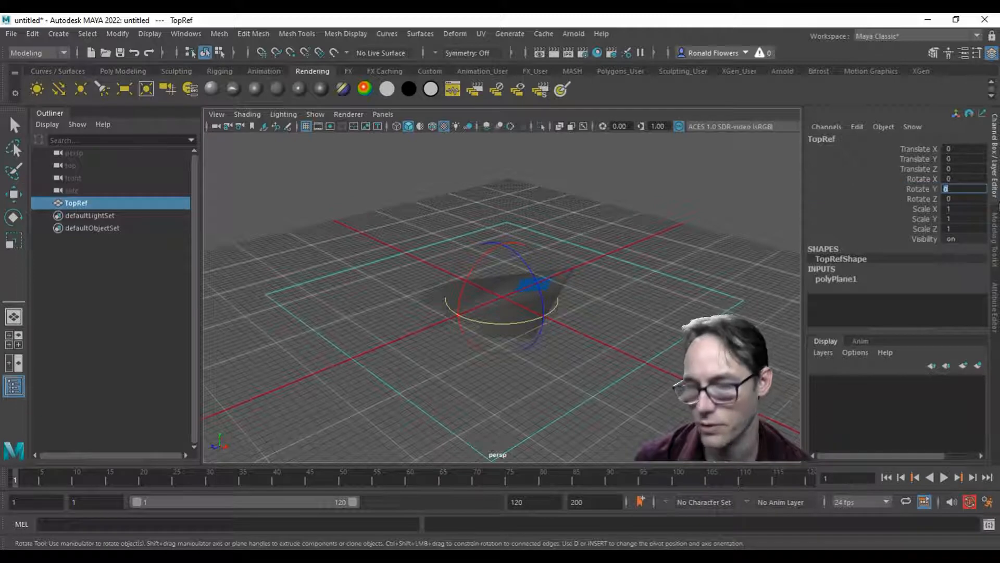
pyautogui.press('Return')
pyautogui.press('w')
pyautogui.keyDown('alt'); pyautogui.moveTo(607, 272); pyautogui.dragTo(618, 278); pyautogui.keyUp('alt')
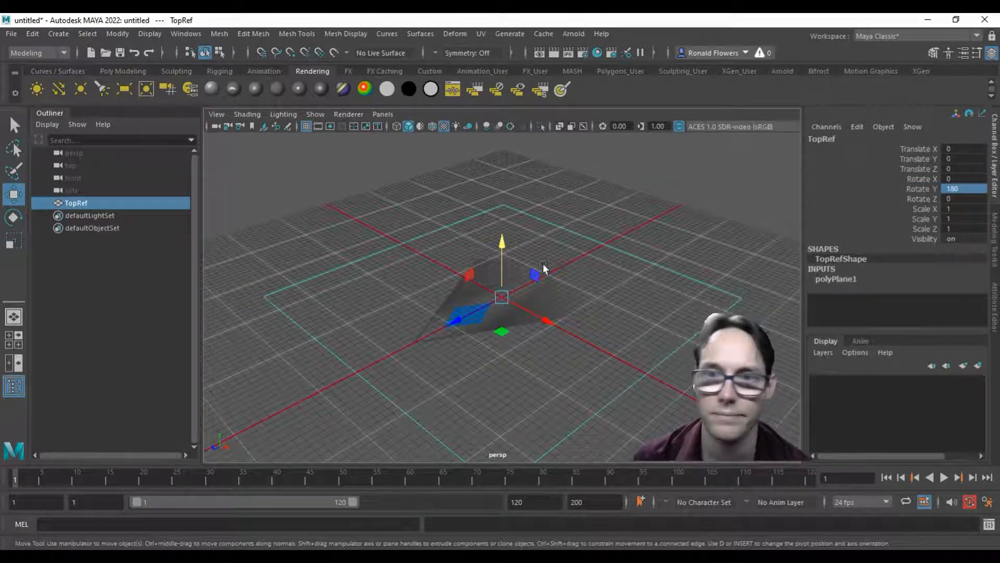
# - Create a second polygon plane and rename it as FrontRef
pyautogui.click(126, 71)
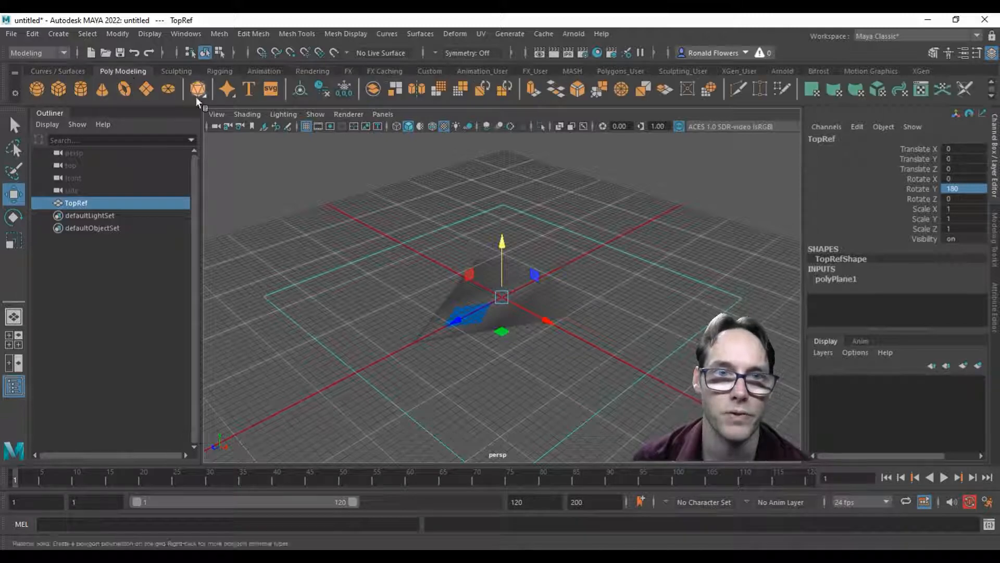
pyautogui.click(146, 90)
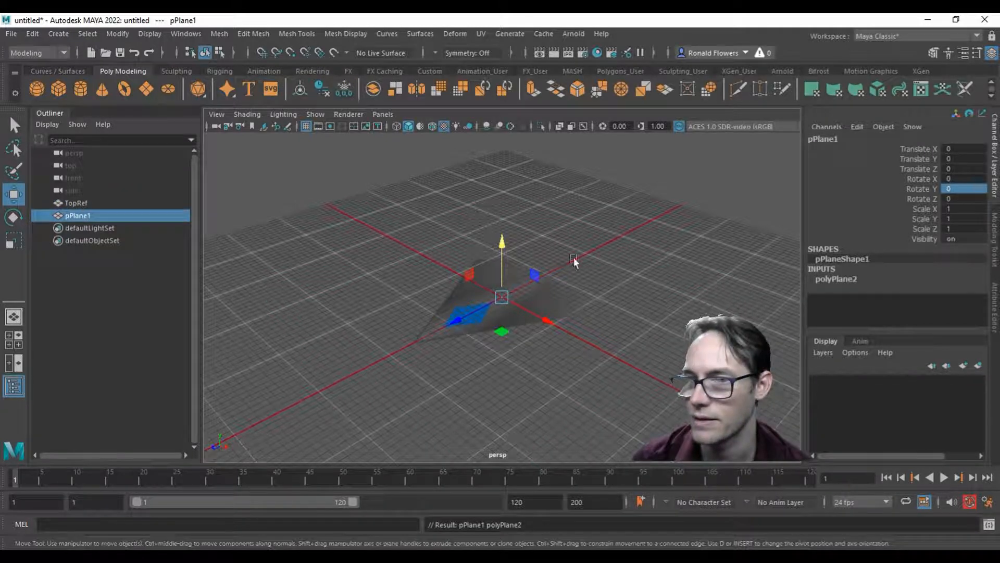
pyautogui.click(826, 140)
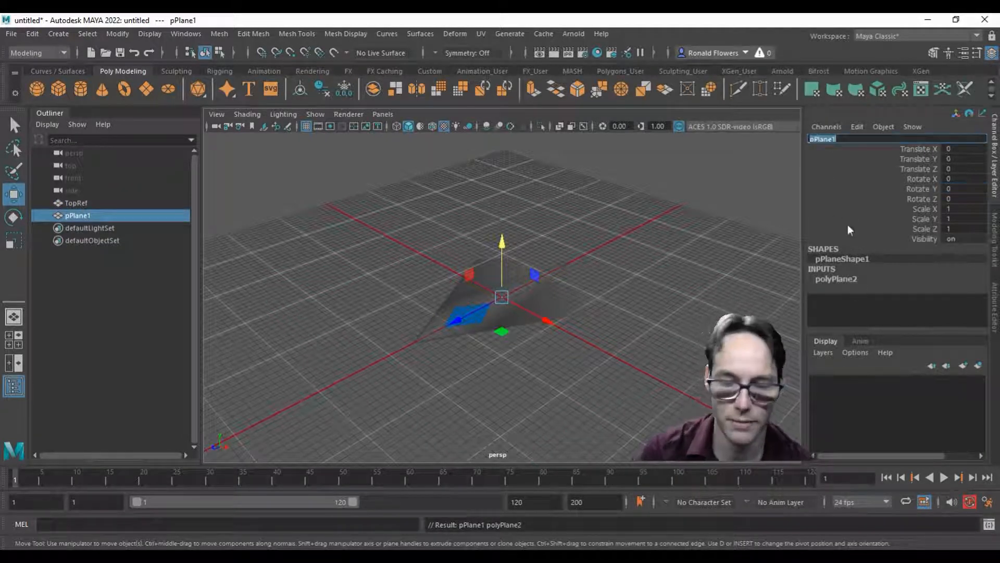
pyautogui.write('FrontRef')
pyautogui.press('Return')
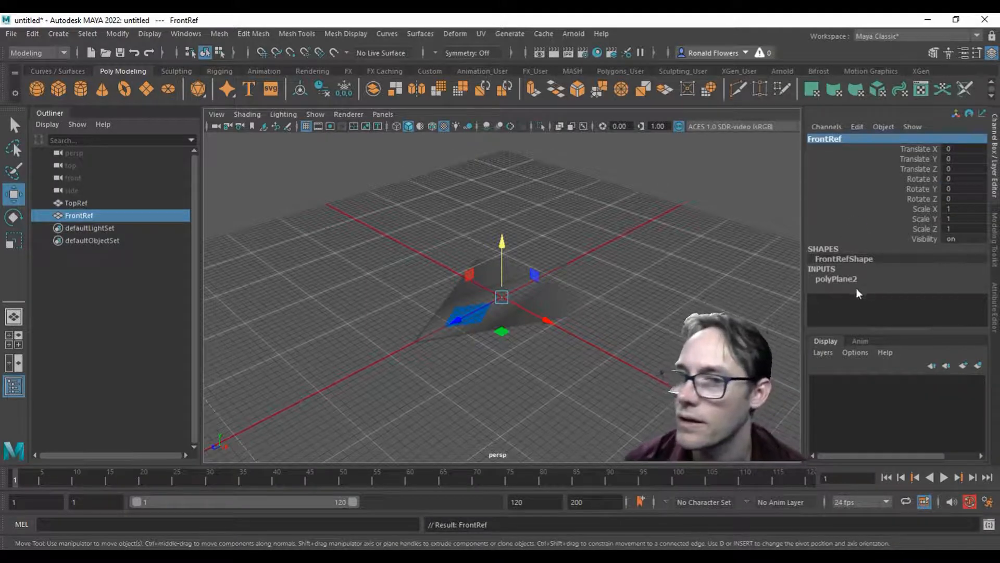
# - Set the FrontRef plane's width and height to 500
pyautogui.click(839, 282)
pyautogui.scroll(-1, 844, 284)
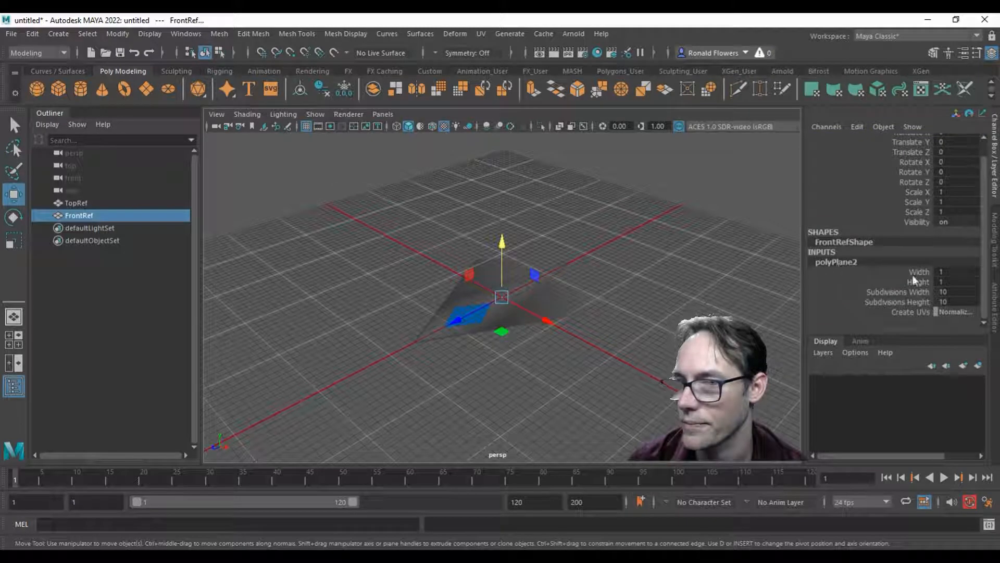
pyautogui.moveTo(943, 273); pyautogui.dragTo(949, 282)
pyautogui.write('50')
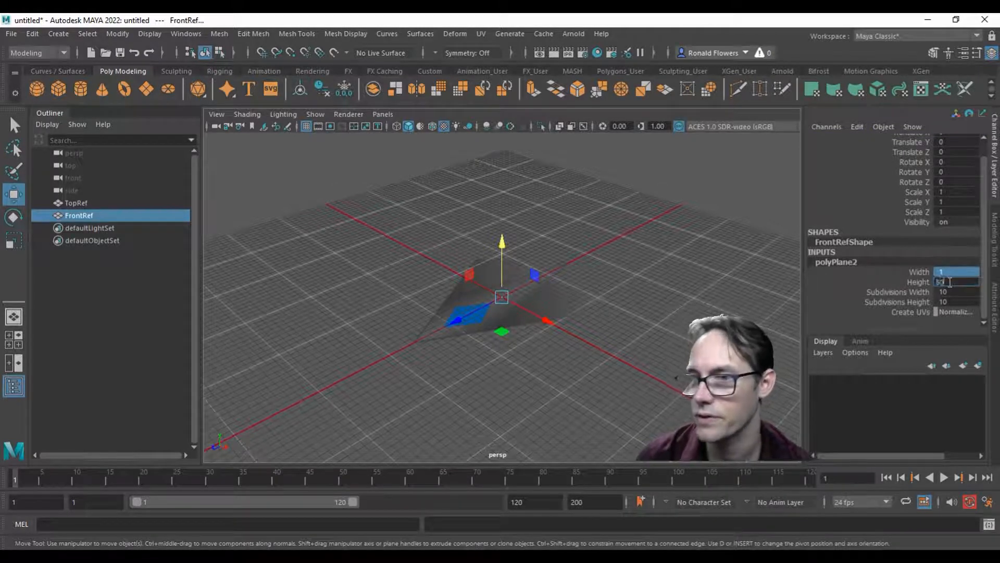
pyautogui.write('0')
pyautogui.press('Return')
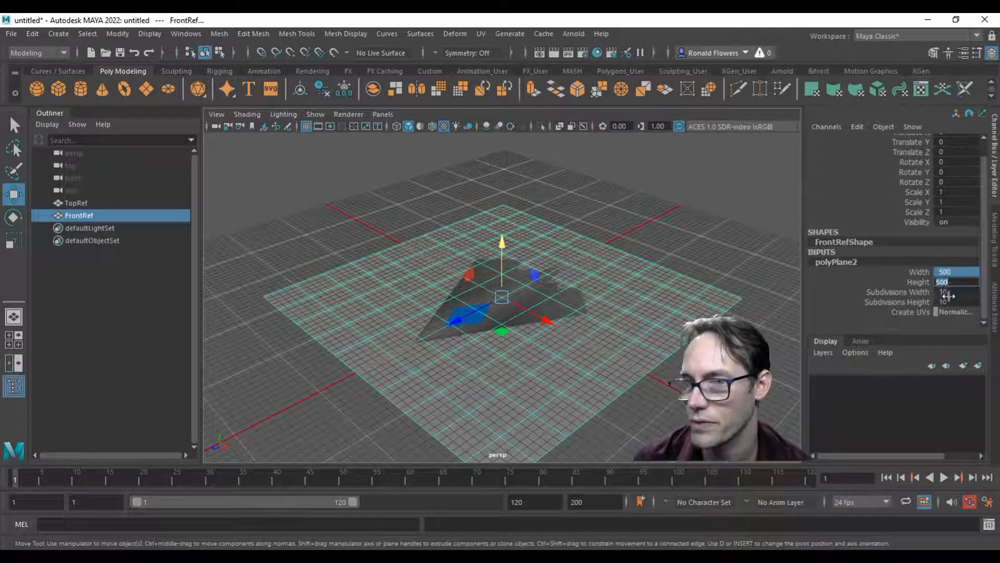
# - Set the FrontRef plane's width and height subdivisions to 1 and raise the plane about 92 units above the TopRef plane
pyautogui.moveTo(943, 291); pyautogui.dragTo(949, 302)
pyautogui.write('1')
pyautogui.press('Return')
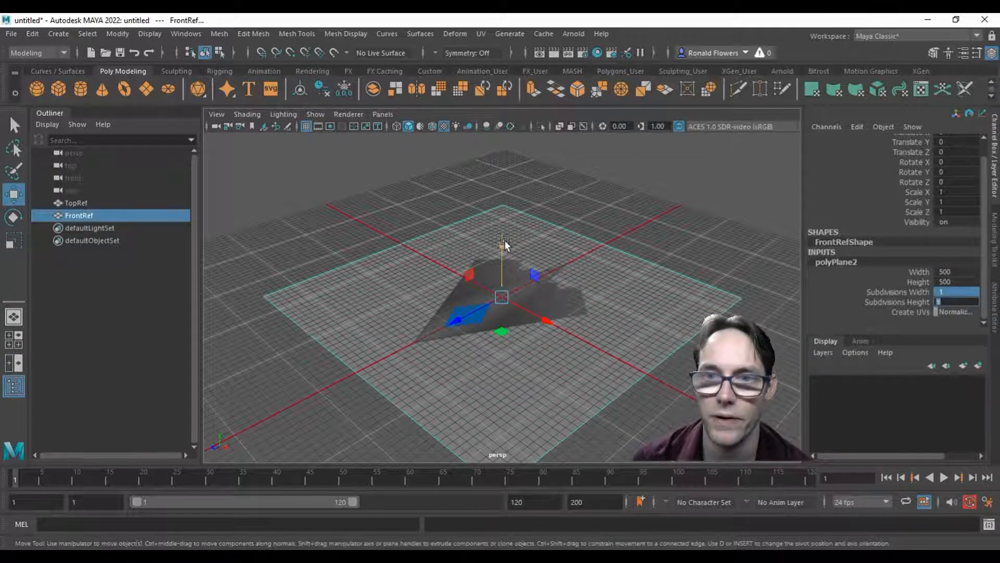
pyautogui.moveTo(498, 248); pyautogui.dragTo(502, 183)
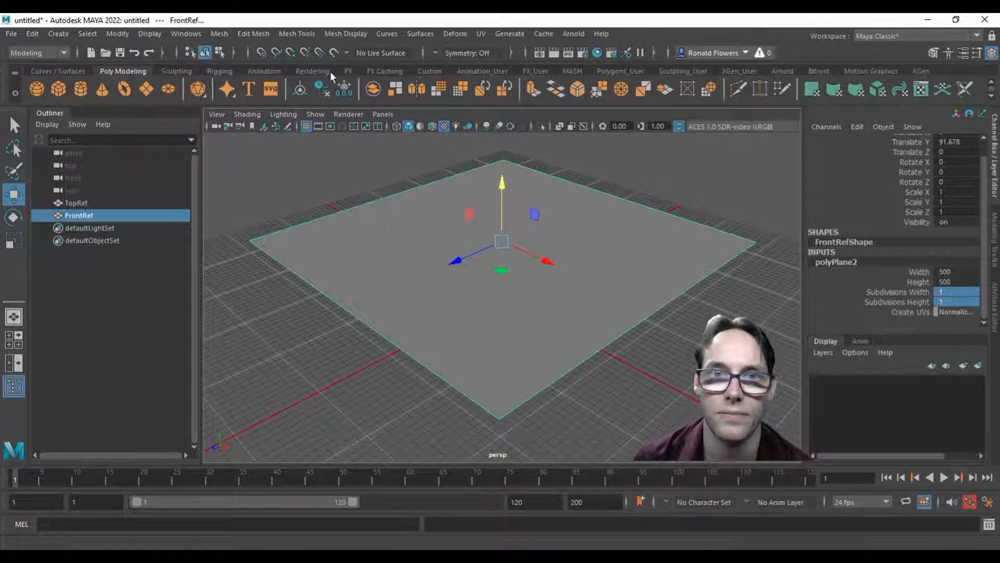
# - Assign a new Lambert material to the FrontRef plane and name the material FrontReference
pyautogui.click(309, 72)
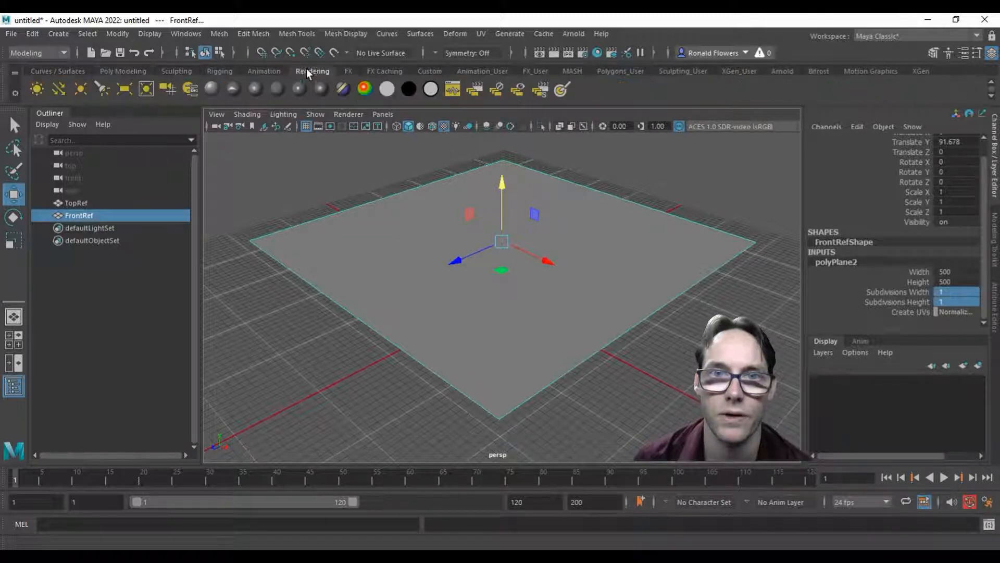
pyautogui.click(278, 92)
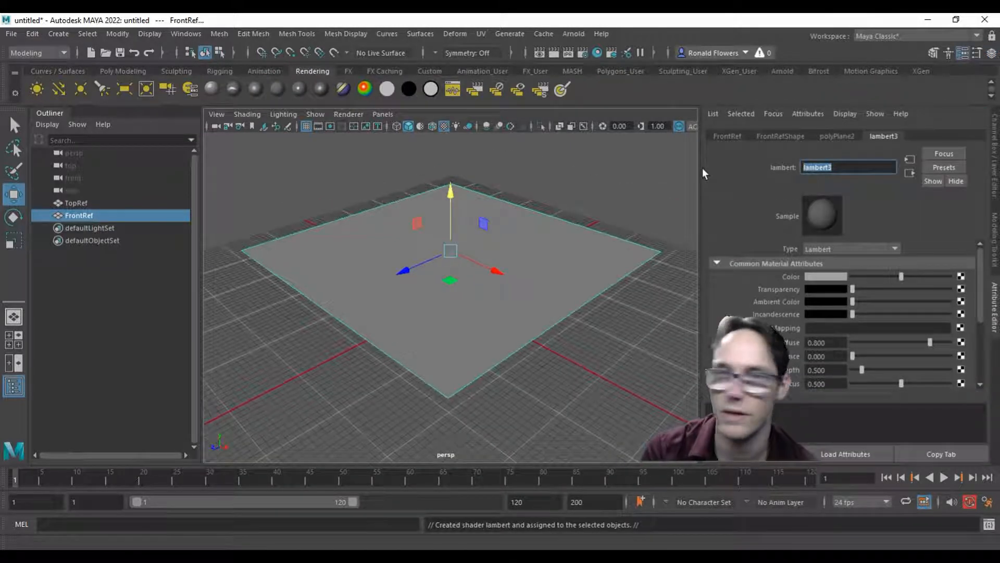
pyautogui.write('FrontRef')
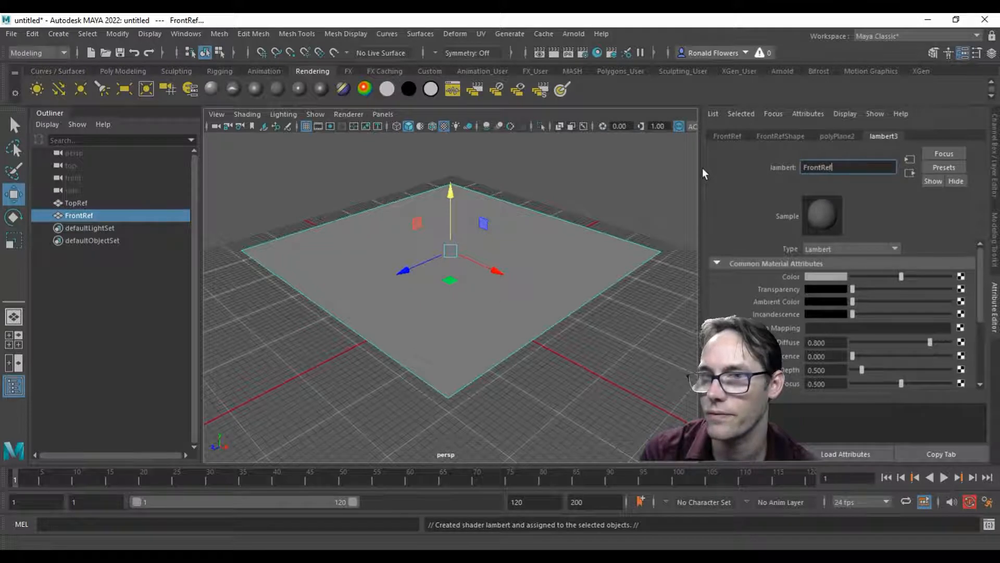
pyautogui.write('erence')
pyautogui.press('Return')
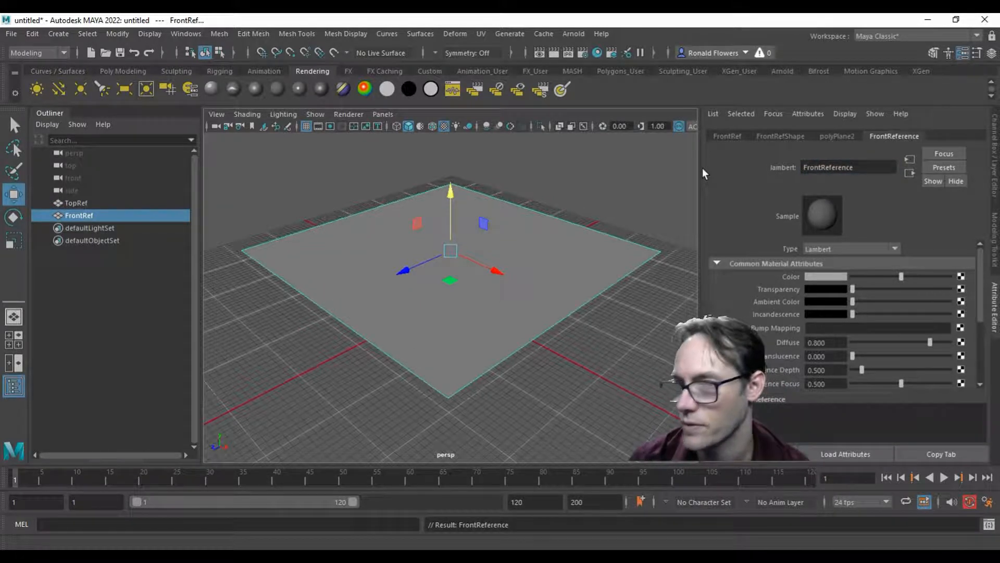
# - Connect a File texture to the FrontReference material's color and load Ship_Front.png from the Classes folder as its image
pyautogui.click(961, 279)
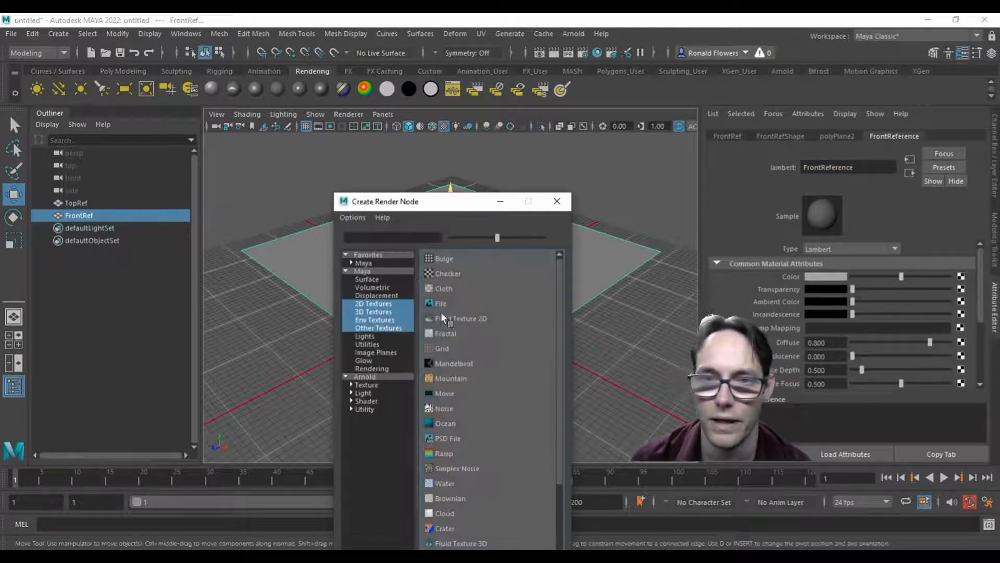
pyautogui.click(435, 307)
pyautogui.click(963, 306)
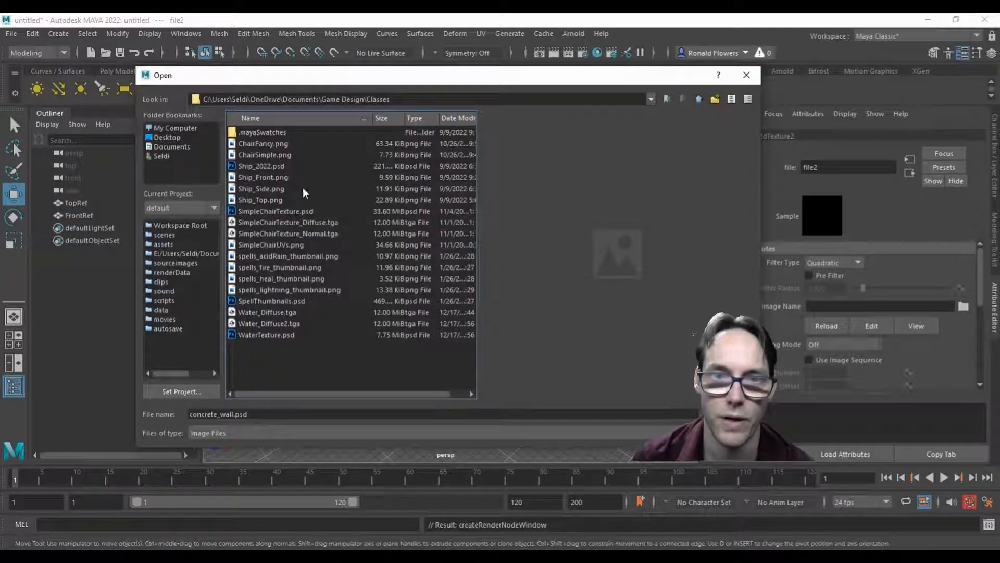
pyautogui.click(280, 177)
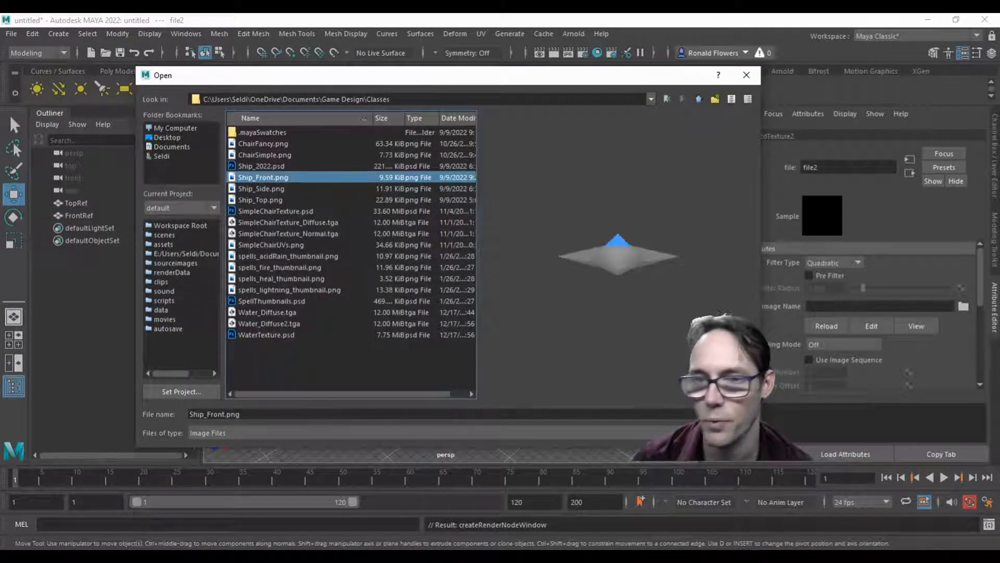
pyautogui.click(729, 414)
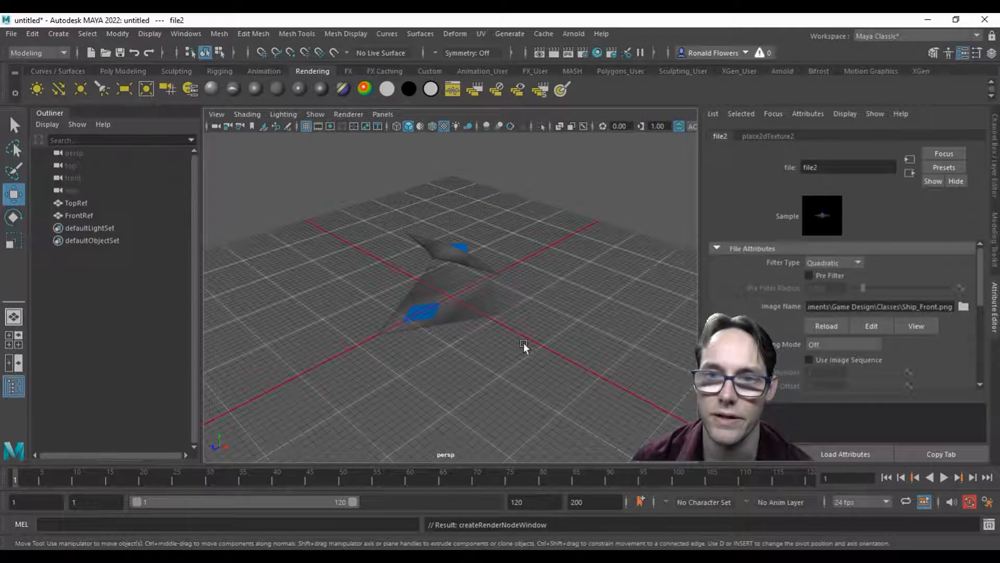
# - Select the FrontRef plane, check its ship image against the TopRef plane and set its Y translation to 0
pyautogui.scroll(3, 523, 346)
pyautogui.click(469, 243)
pyautogui.keyDown('alt'); pyautogui.moveTo(532, 313); pyautogui.dragTo(514, 245); pyautogui.keyUp('alt')
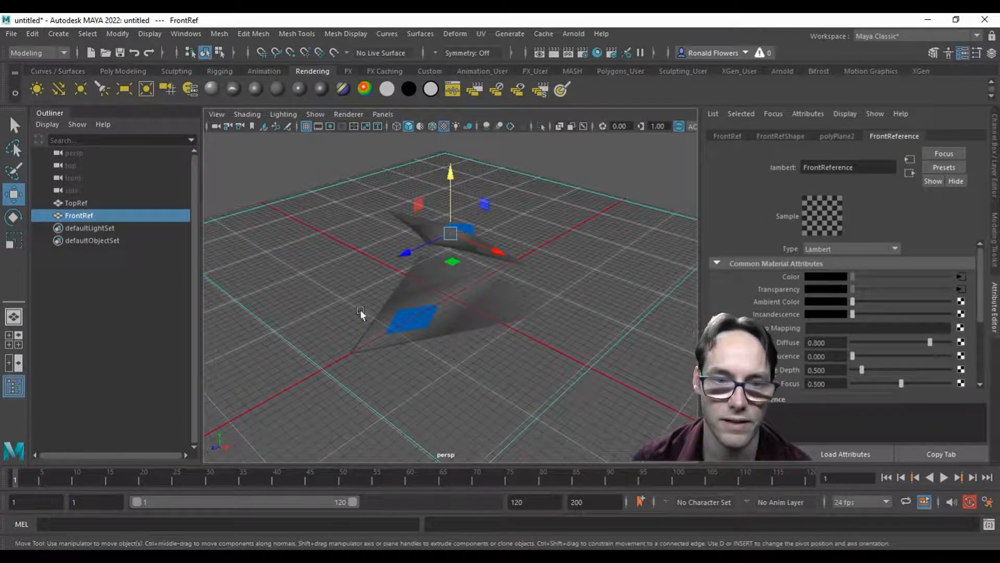
pyautogui.keyDown('alt'); pyautogui.moveTo(463, 377); pyautogui.dragTo(443, 371); pyautogui.keyUp('alt')
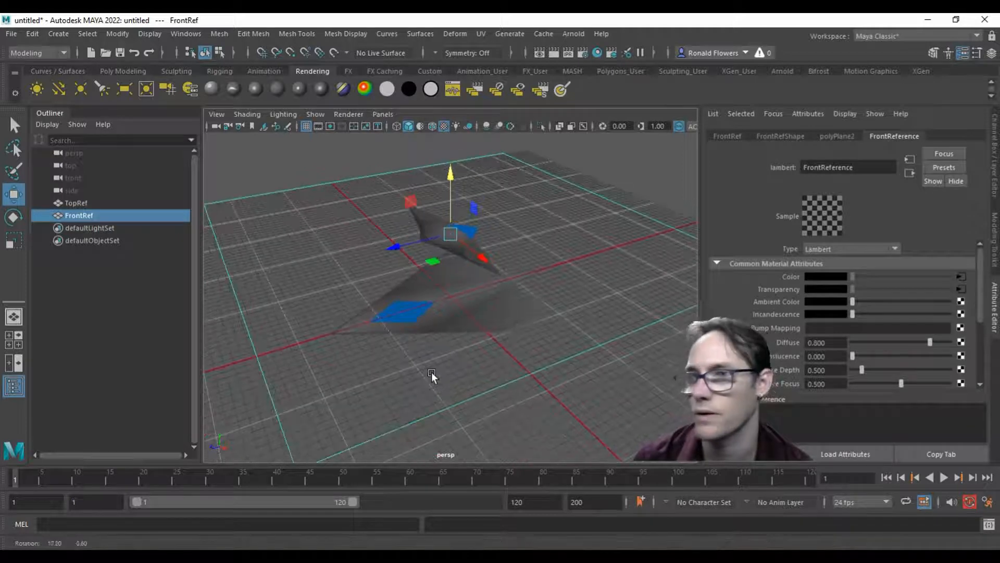
pyautogui.click(996, 161)
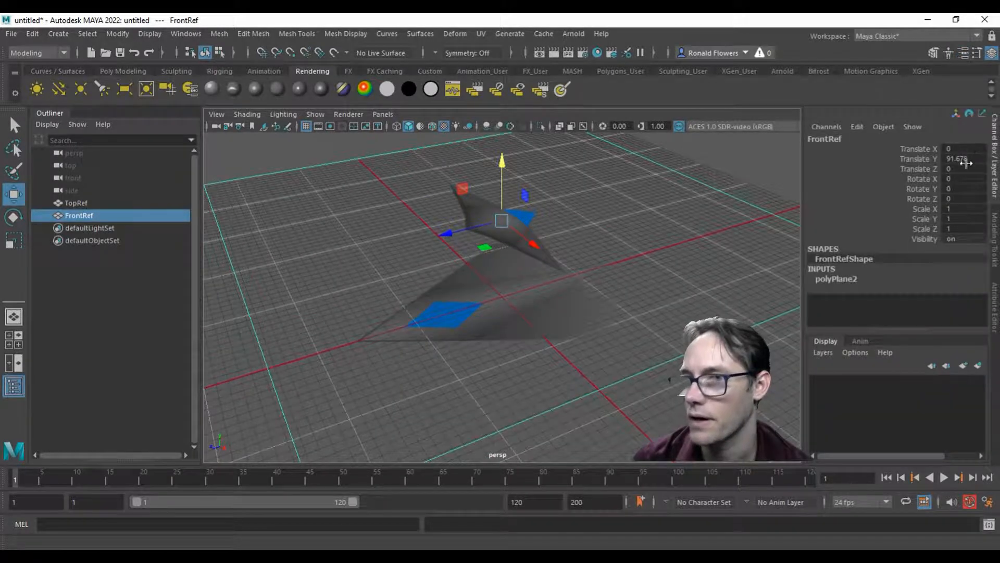
pyautogui.doubleClick(959, 159)
pyautogui.write('0')
pyautogui.press('Return')
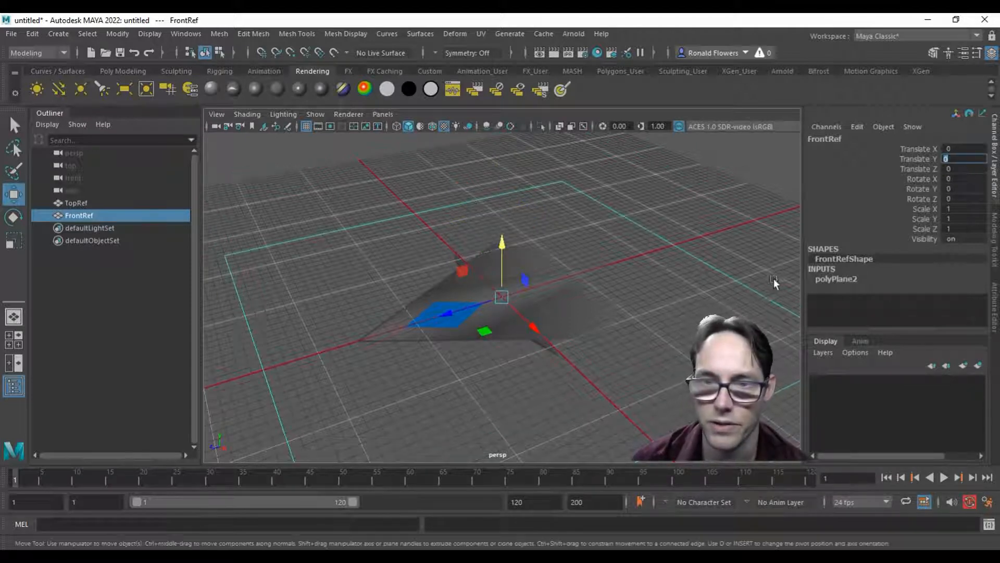
# - Set the FrontRef plane's X rotation to 90 so it stands upright, and check its alignment with the TopRef image
pyautogui.keyDown('alt'); pyautogui.moveTo(571, 379); pyautogui.dragTo(580, 345); pyautogui.keyUp('alt')
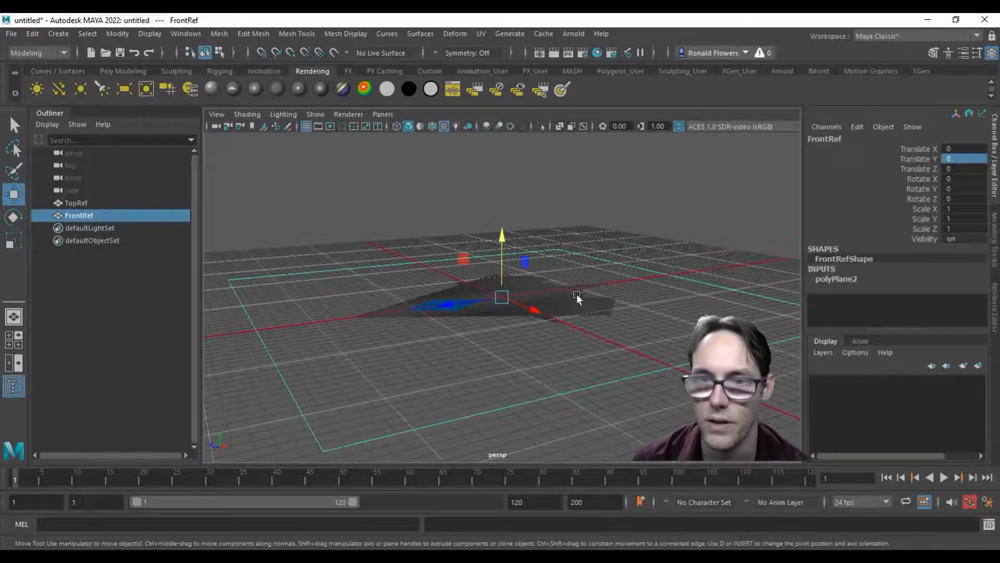
pyautogui.keyDown('alt'); pyautogui.moveTo(577, 295); pyautogui.dragTo(603, 318); pyautogui.keyUp('alt')
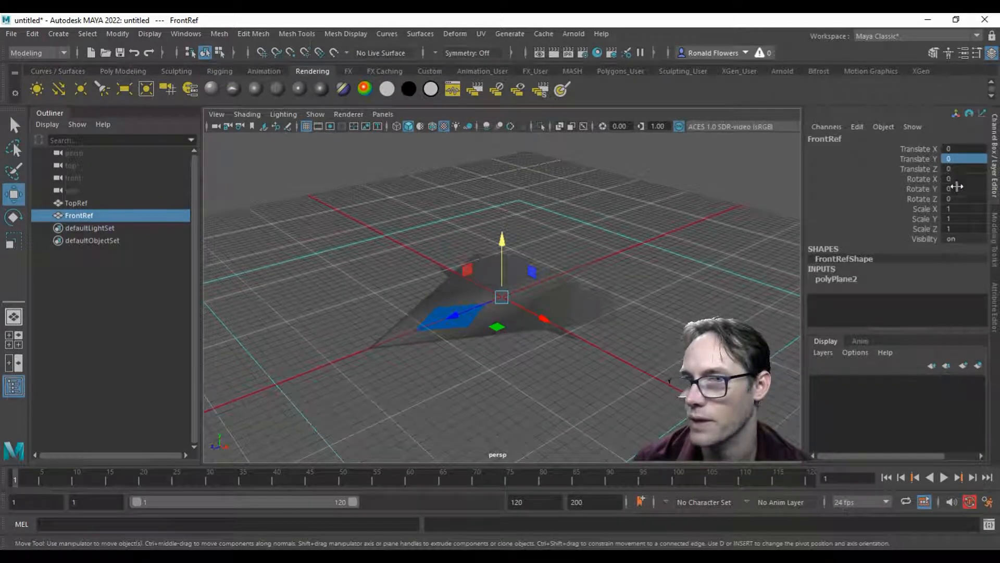
pyautogui.doubleClick(960, 179)
pyautogui.write('90')
pyautogui.press('Return')
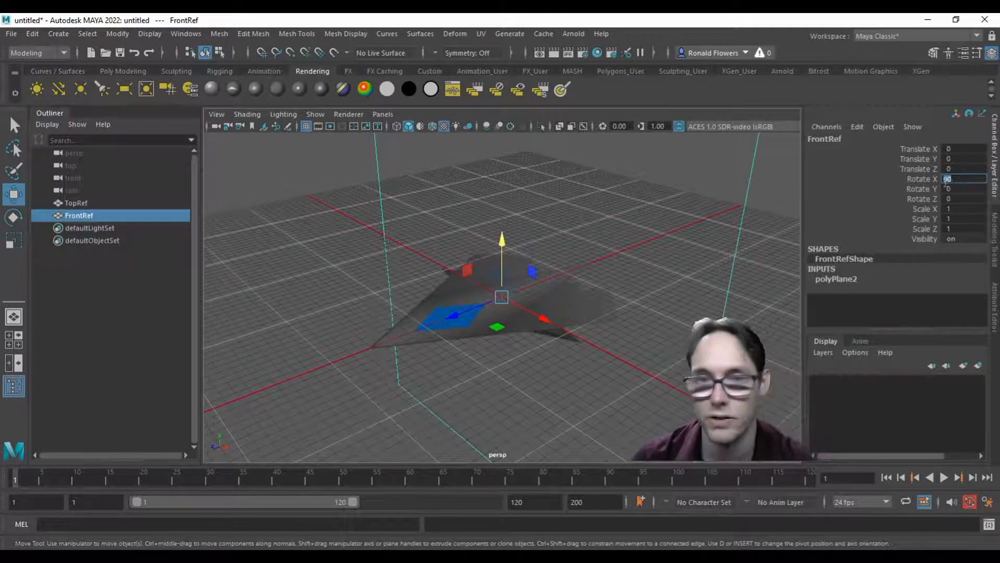
pyautogui.keyDown('alt'); pyautogui.moveTo(504, 353); pyautogui.dragTo(545, 376); pyautogui.keyUp('alt')
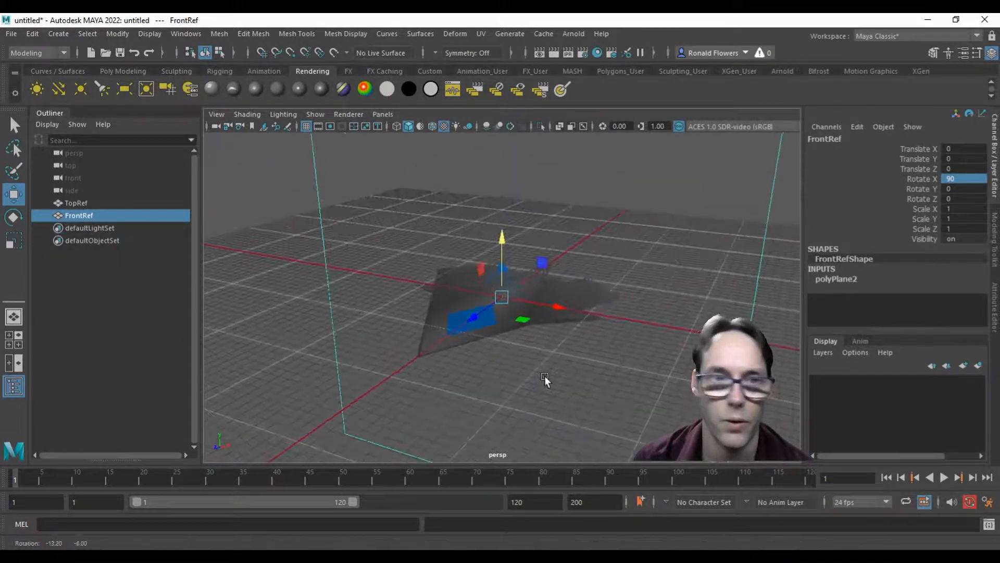
# - Create a third polygon plane and set its width and height to 500
pyautogui.click(121, 70)
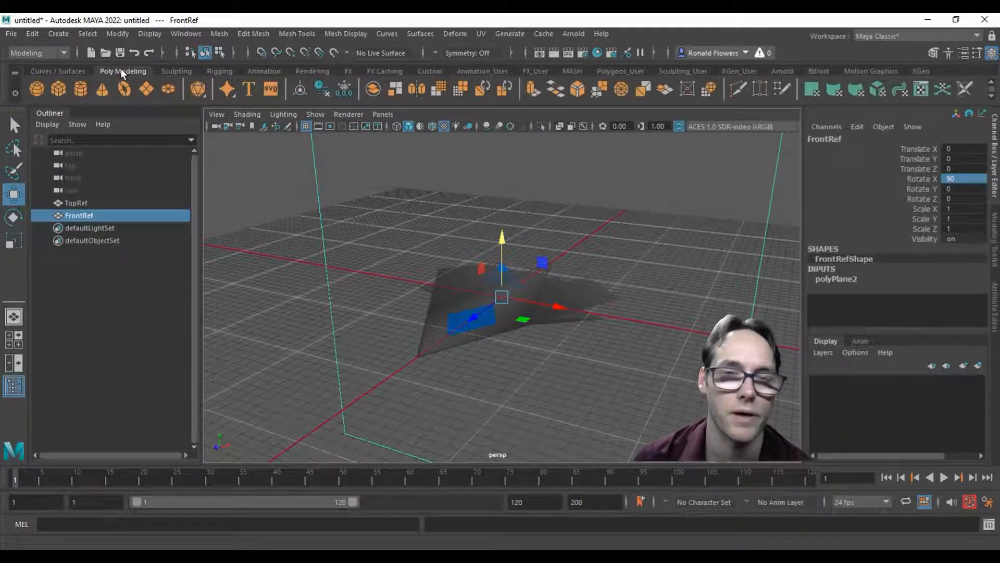
pyautogui.click(142, 89)
pyautogui.click(848, 279)
pyautogui.moveTo(944, 291); pyautogui.dragTo(951, 302)
pyautogui.write('50')
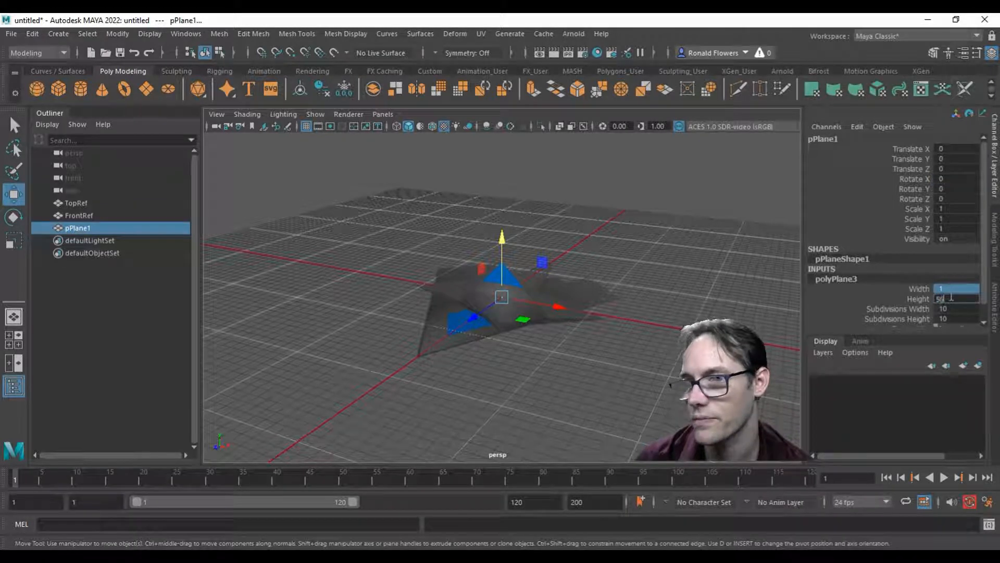
pyautogui.write('0')
pyautogui.press('Return')
# - Set the third plane's width and height subdivisions to 1 and rename the plane as SideRef
pyautogui.moveTo(954, 308); pyautogui.dragTo(953, 318)
pyautogui.write('1')
pyautogui.press('Return')
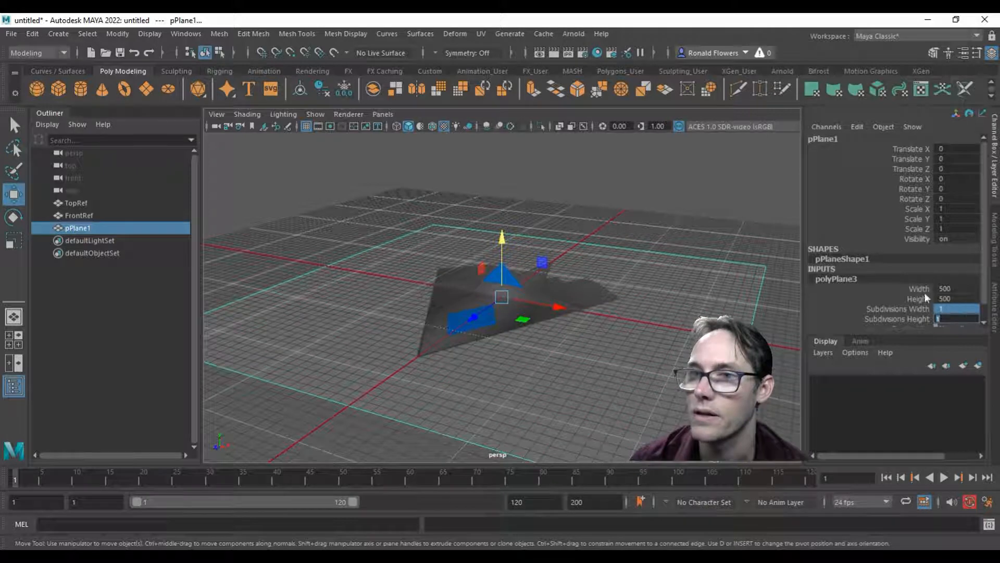
pyautogui.click(824, 139)
pyautogui.write('SideRef')
pyautogui.press('Return')
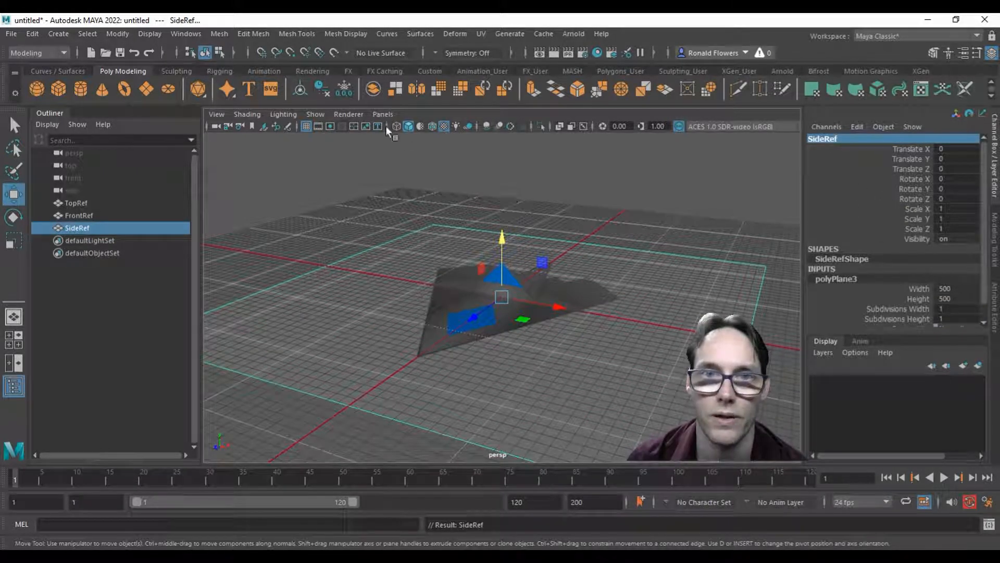
# - Assign a new Lambert material to the SideRef plane and name the material SideReference
pyautogui.click(311, 71)
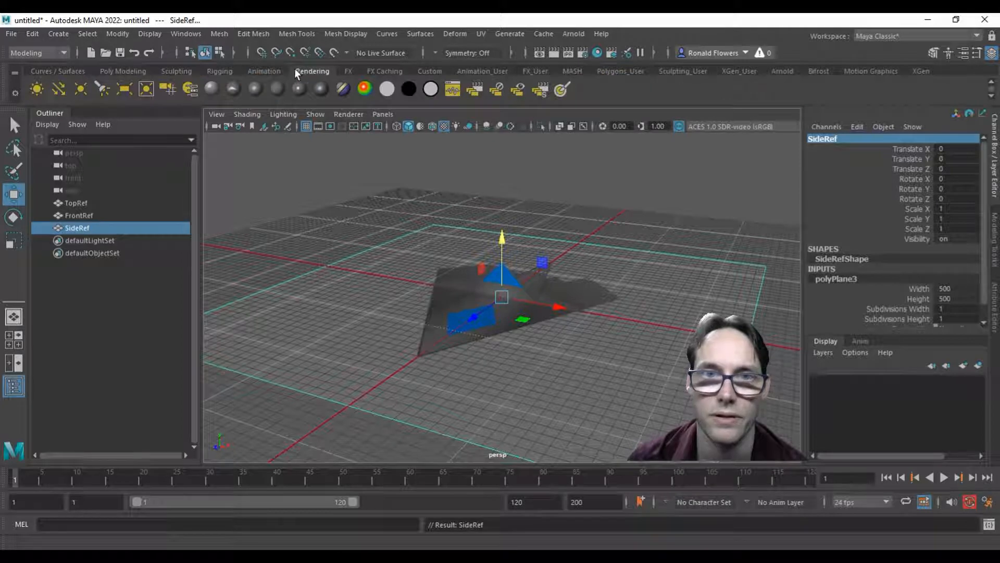
pyautogui.click(277, 93)
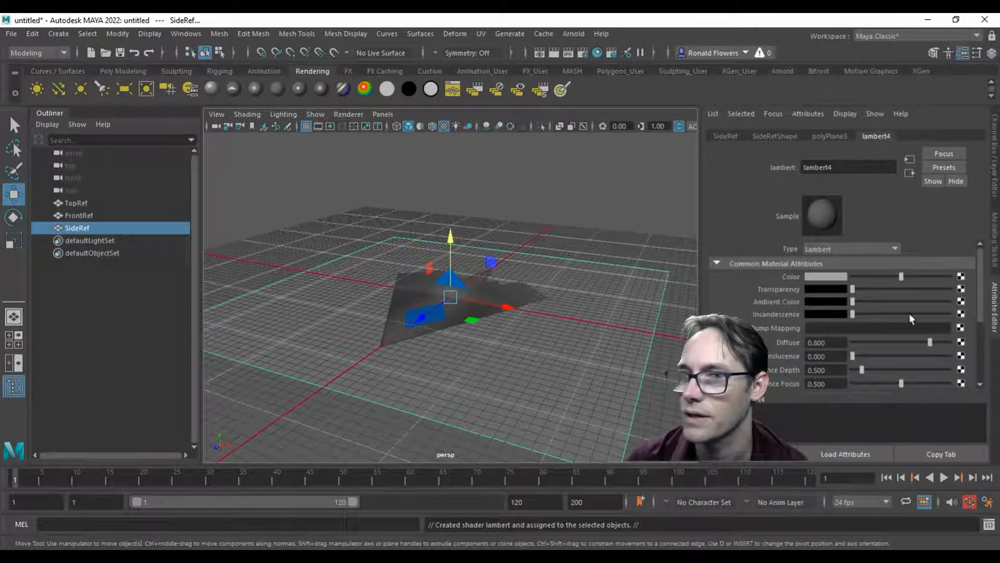
pyautogui.doubleClick(871, 172)
pyautogui.write('SideRefe')
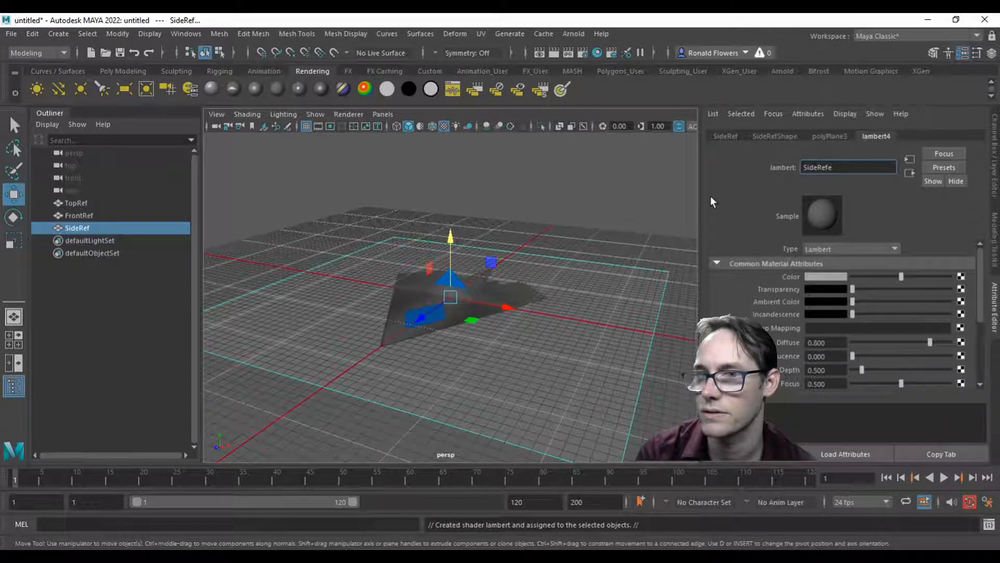
pyautogui.write('rence')
pyautogui.press('Return')
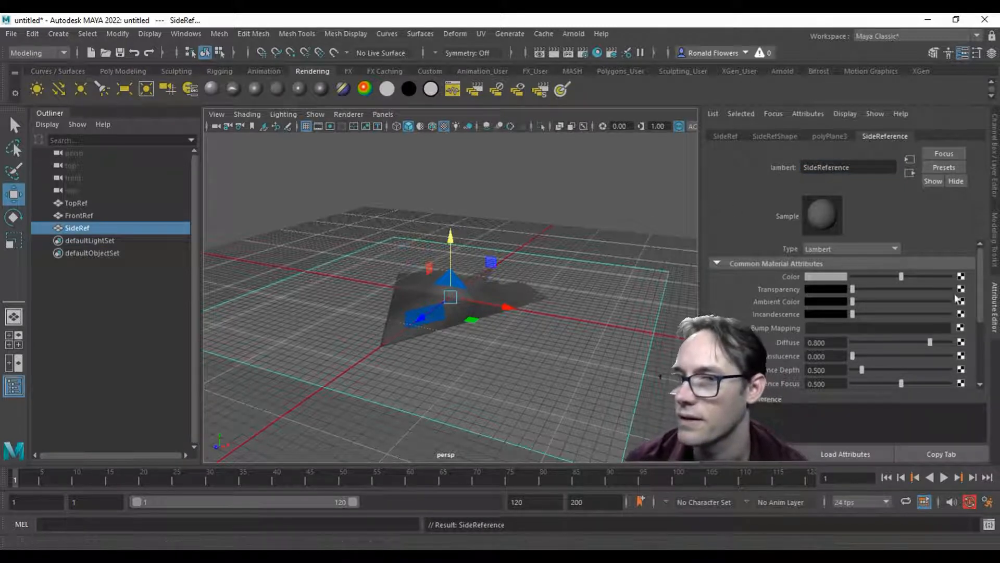
# - Connect a File texture to the SideReference material's color and load Ship_Side.png from the Classes folder as its image
pyautogui.click(961, 276)
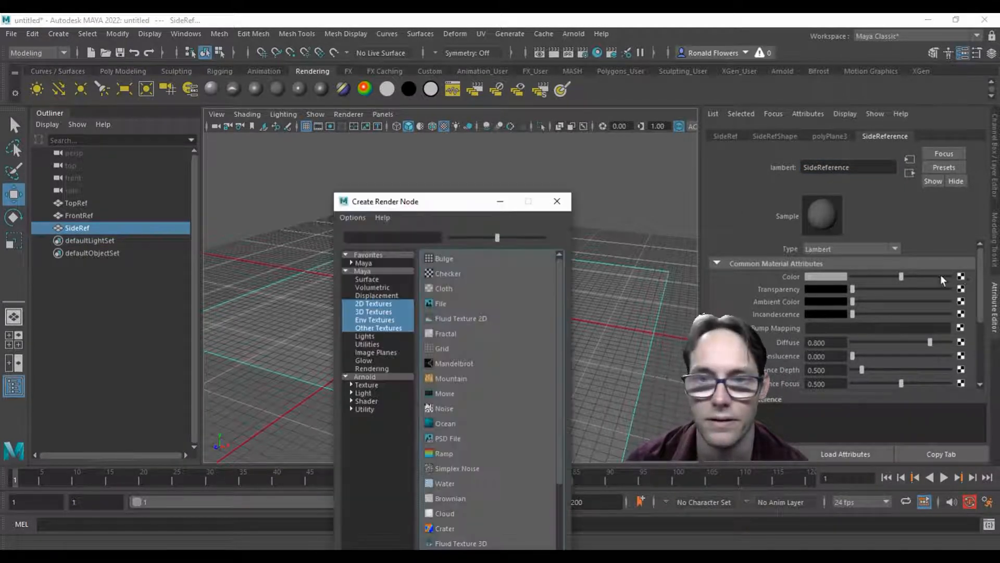
pyautogui.click(462, 308)
pyautogui.click(962, 306)
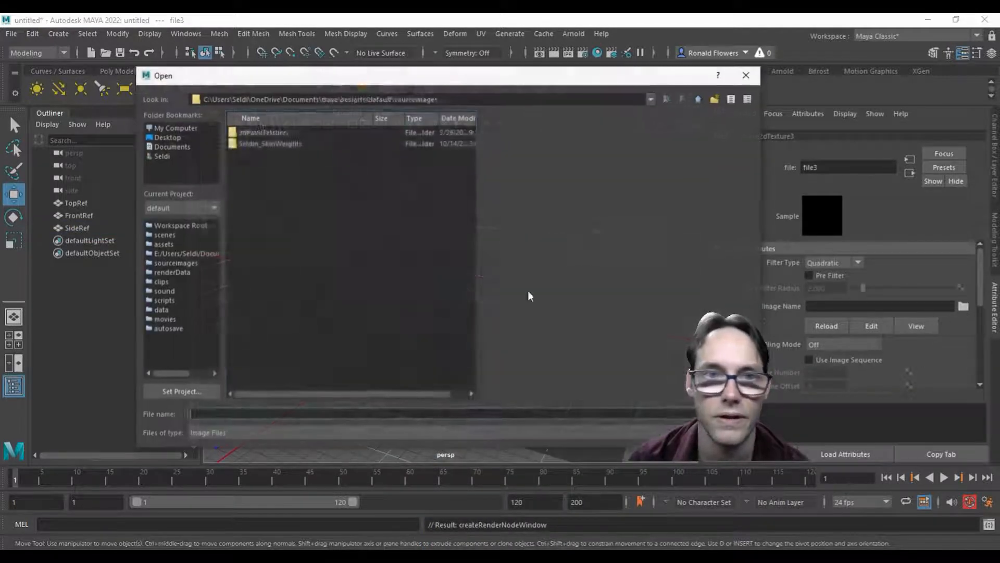
pyautogui.click(264, 189)
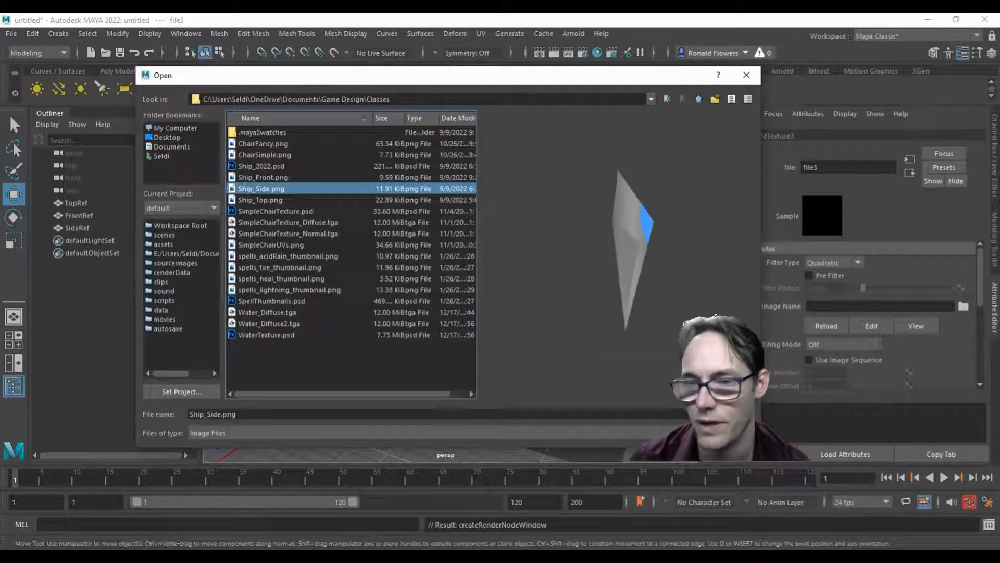
pyautogui.click(725, 414)
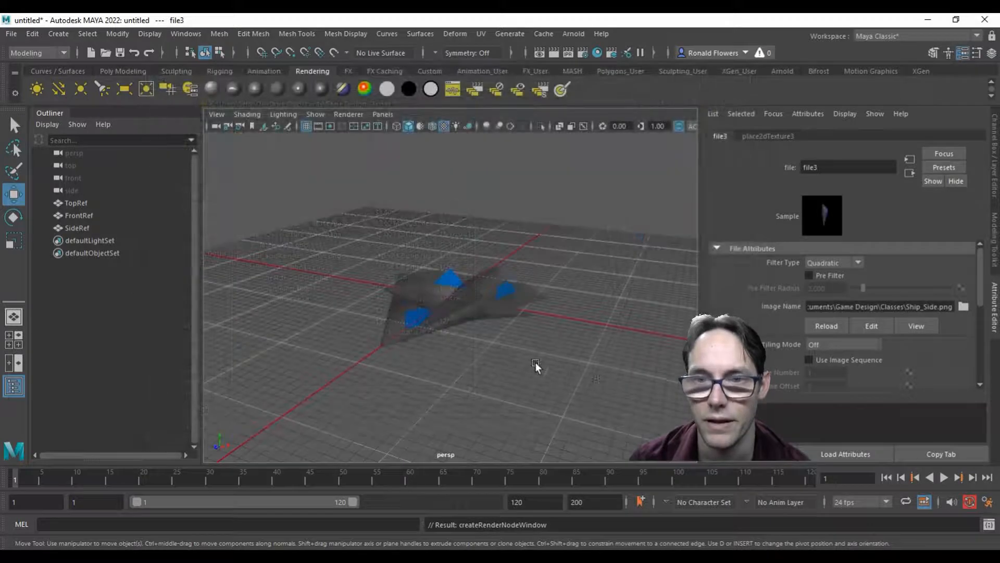
# - Select the SideRef plane and raise it above the other reference planes, to about 67.7 on Y
pyautogui.click(499, 271)
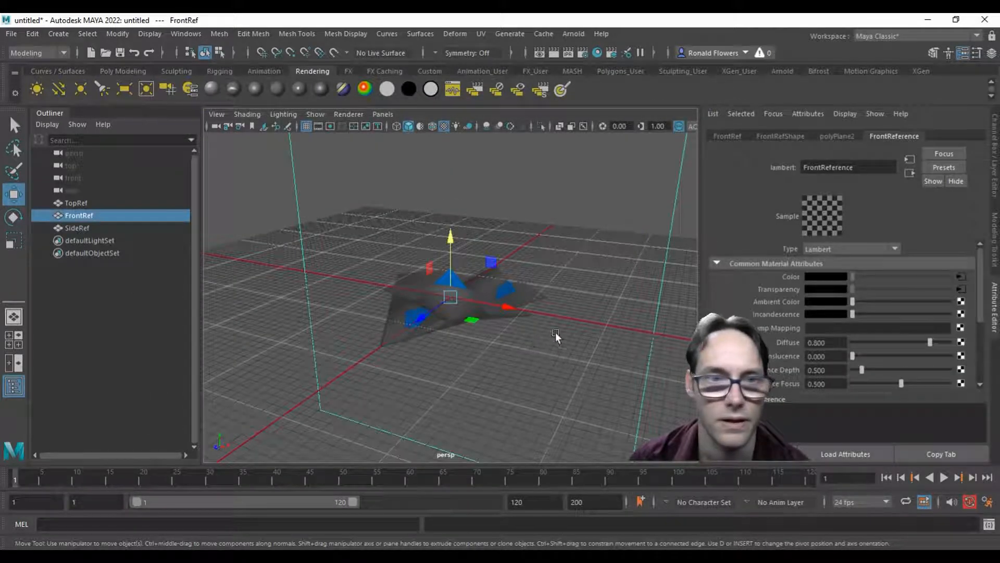
pyautogui.click(76, 228)
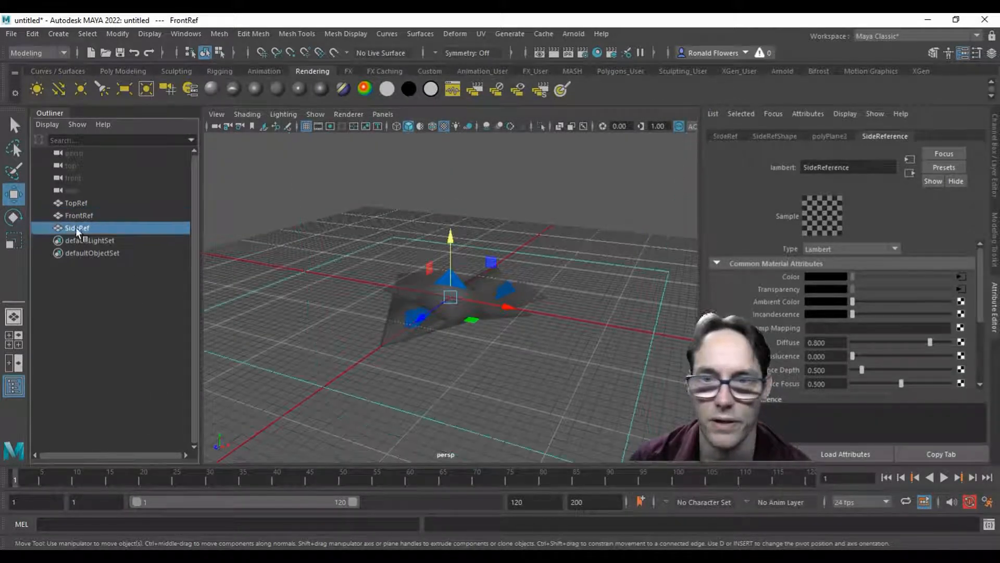
pyautogui.keyDown('alt'); pyautogui.moveTo(392, 279); pyautogui.dragTo(572, 264); pyautogui.keyUp('alt')
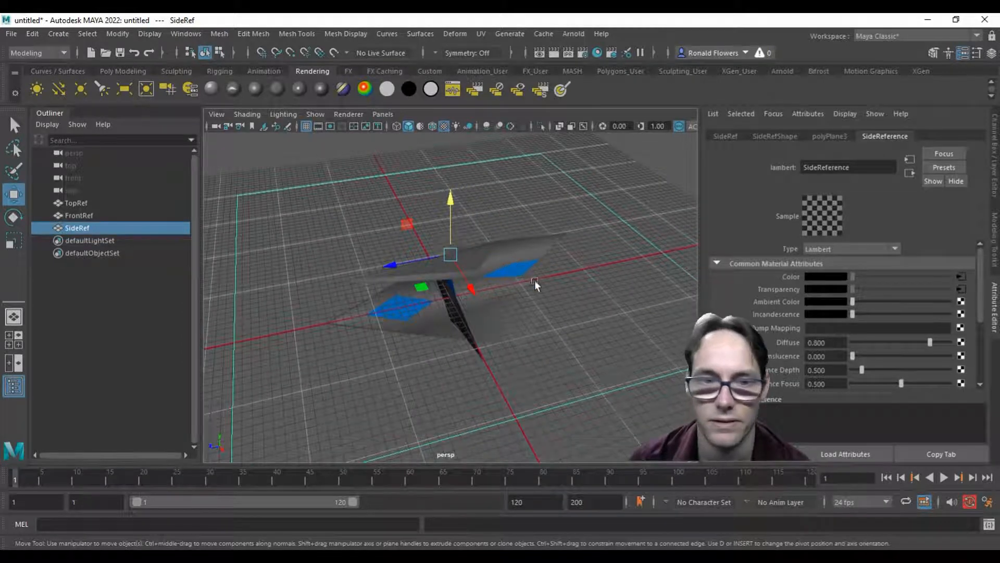
pyautogui.keyDown('alt'); pyautogui.moveTo(397, 339); pyautogui.dragTo(487, 307); pyautogui.keyUp('alt')
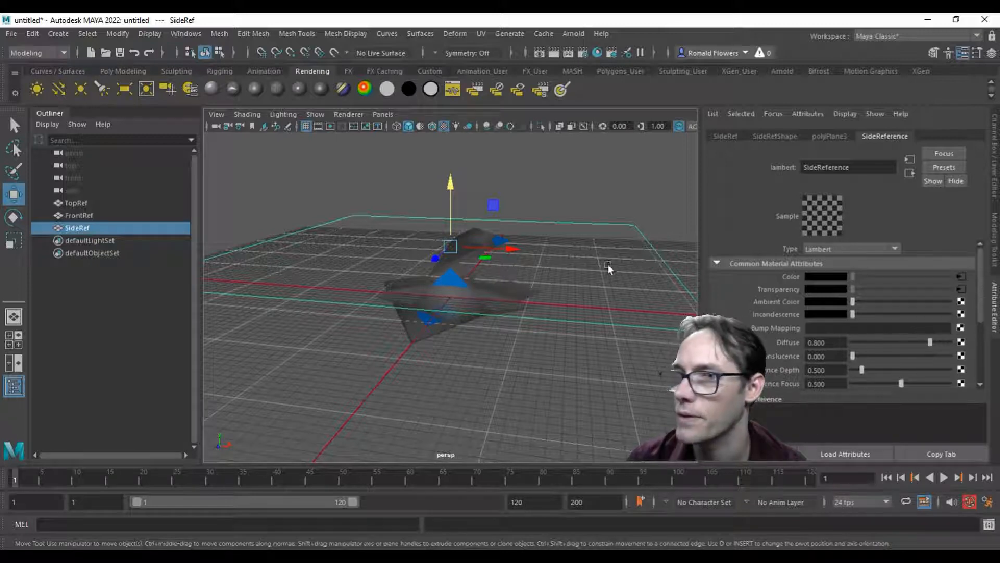
# - Stand the SideRef plane upright by setting its Rotate Z to 90
pyautogui.click(996, 161)
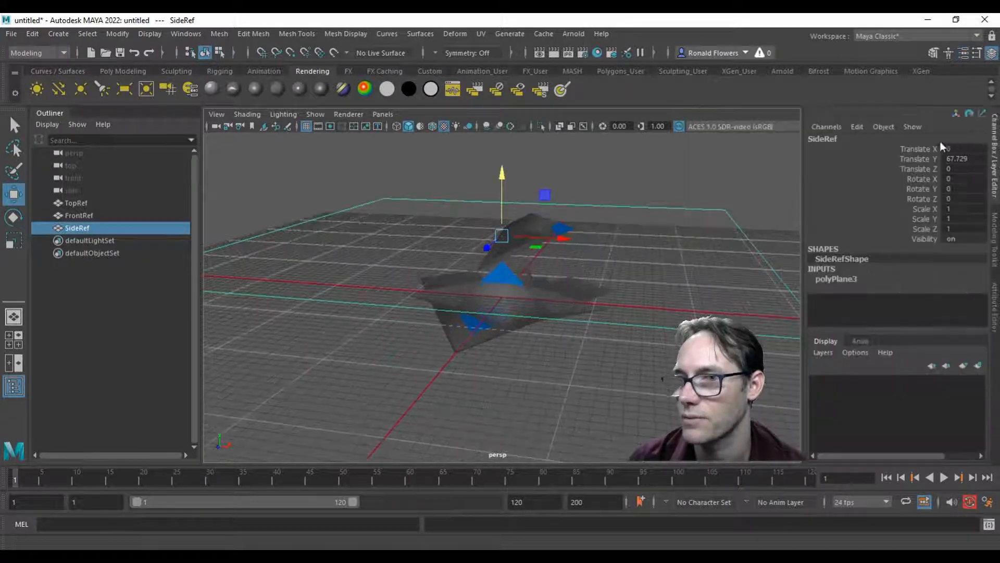
pyautogui.click(922, 198)
pyautogui.click(963, 197)
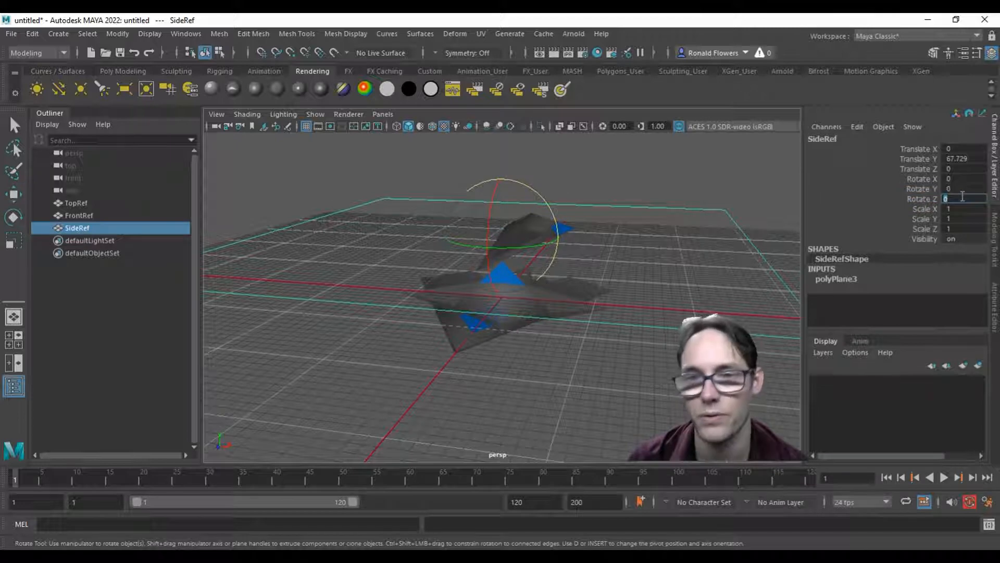
pyautogui.press('Return')
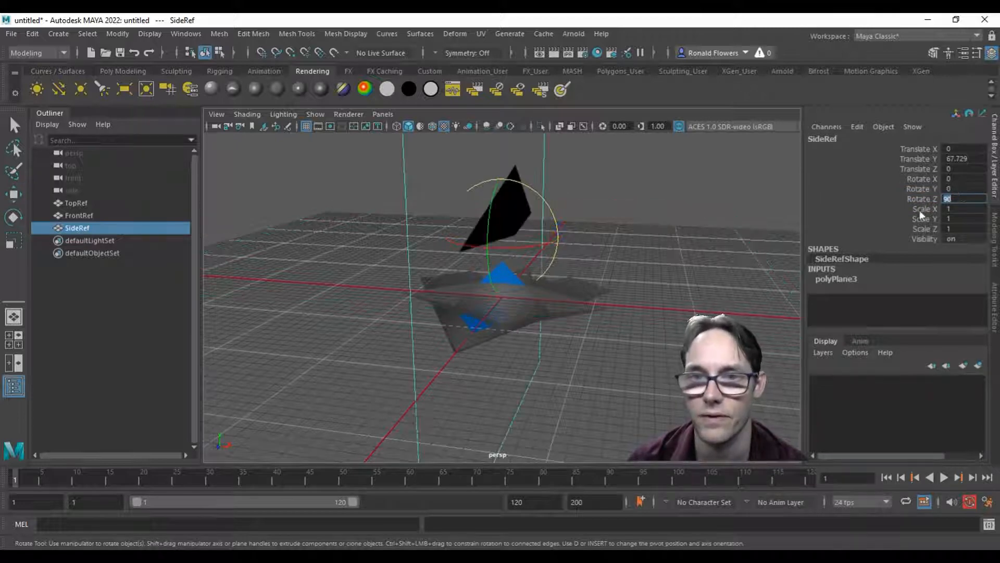
pyautogui.keyDown('alt'); pyautogui.moveTo(283, 292); pyautogui.dragTo(398, 323); pyautogui.keyUp('alt')
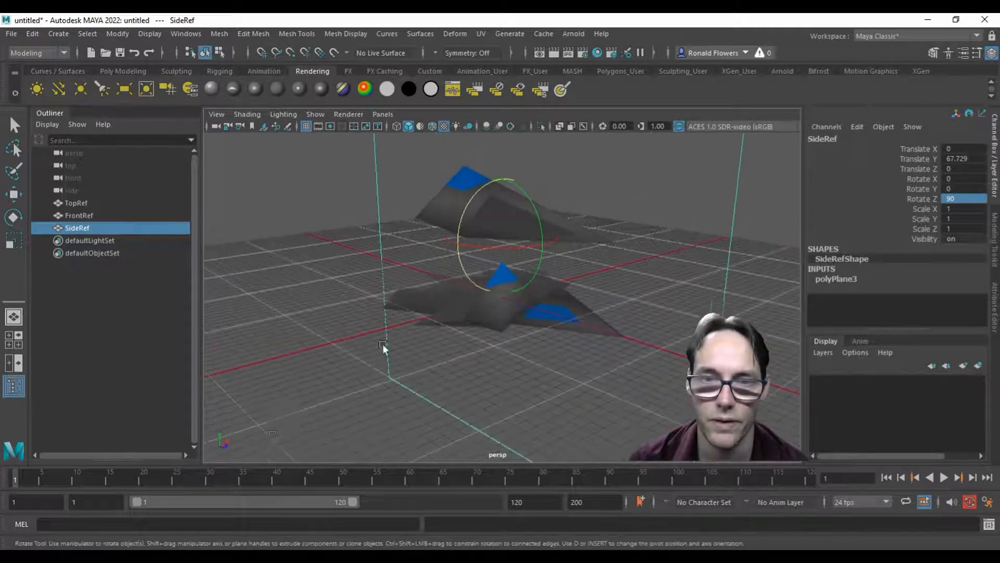
pyautogui.keyDown('alt'); pyautogui.moveTo(420, 368); pyautogui.dragTo(220, 454); pyautogui.keyUp('alt')
pyautogui.press('w')
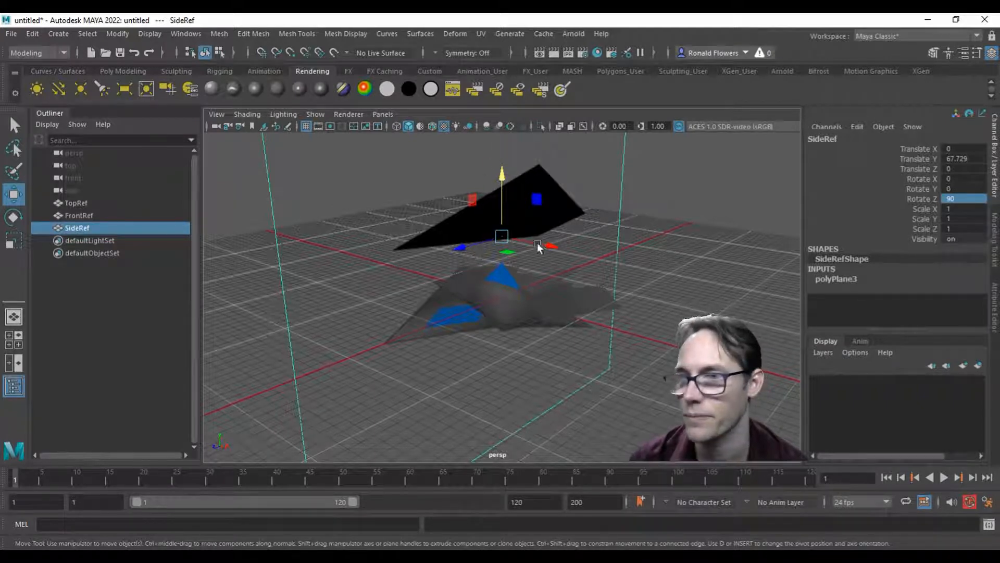
# - Try flipping the SideRef plane by setting its Rotate Y to 180
pyautogui.click(964, 189)
pyautogui.write('180')
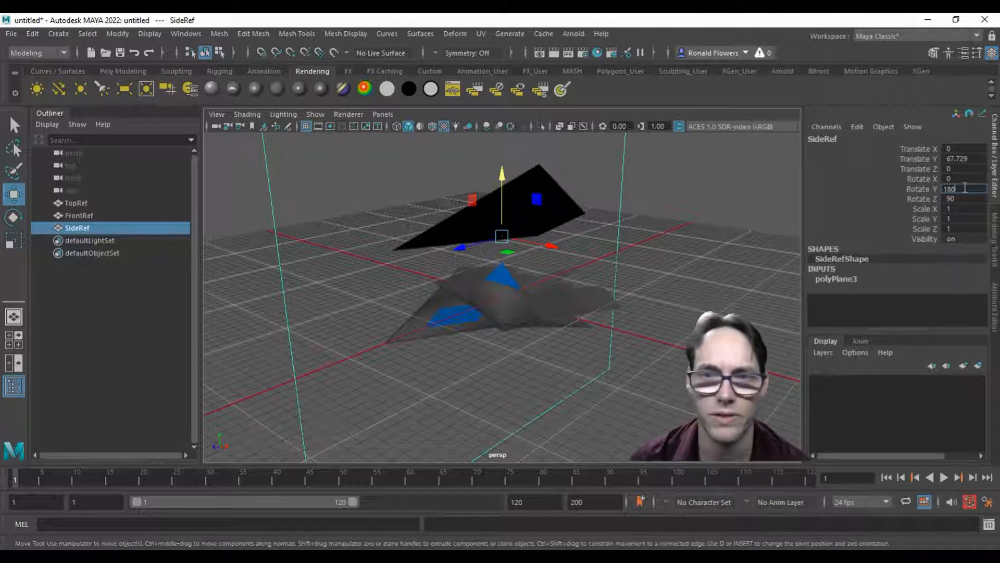
pyautogui.press('Return')
pyautogui.keyDown('alt'); pyautogui.moveTo(495, 311); pyautogui.dragTo(473, 312); pyautogui.keyUp('alt')
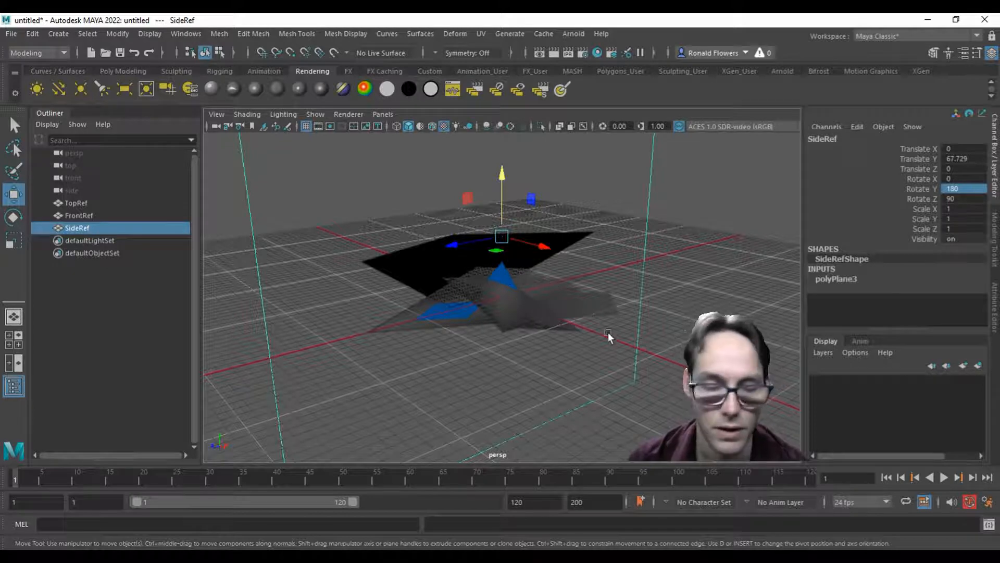
# - Switch the Move tool's axis orientation to Object to check the SideRef plane's local axes
pyautogui.click(679, 252)
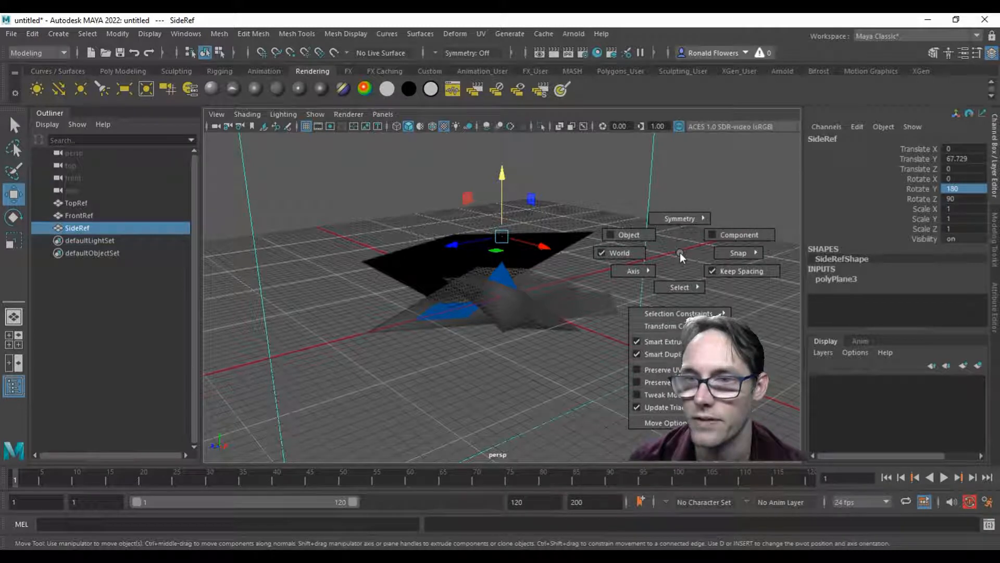
pyautogui.click(623, 236)
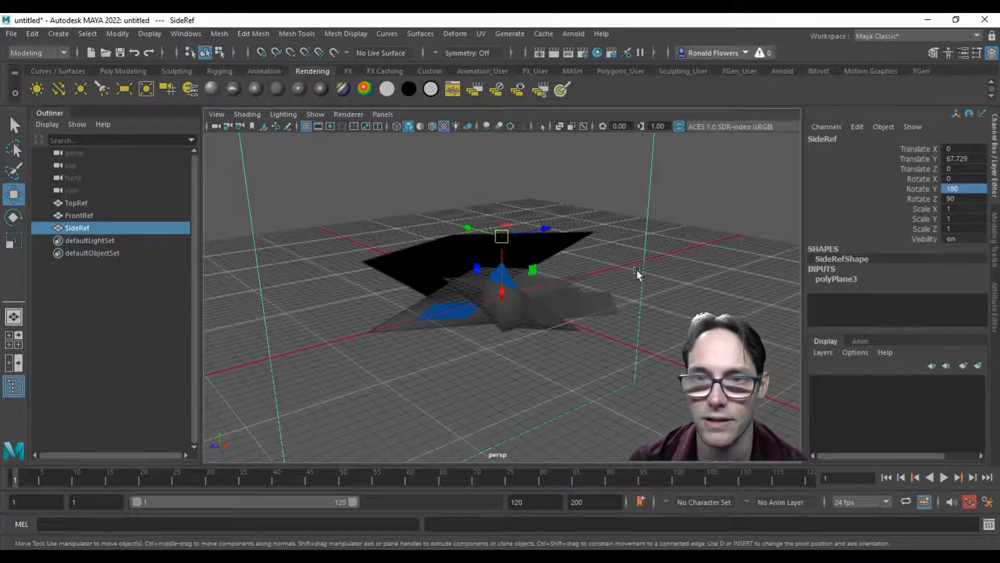
pyautogui.moveTo(594, 286)
pyautogui.keyDown('alt'); pyautogui.mouseDown()
pyautogui.moveTo(627, 297)
pyautogui.moveTo(550, 265)
pyautogui.moveTo(614, 274)
pyautogui.moveTo(583, 250)
pyautogui.moveTo(524, 283)
pyautogui.moveTo(592, 282)
pyautogui.mouseUp(); pyautogui.keyUp('alt')
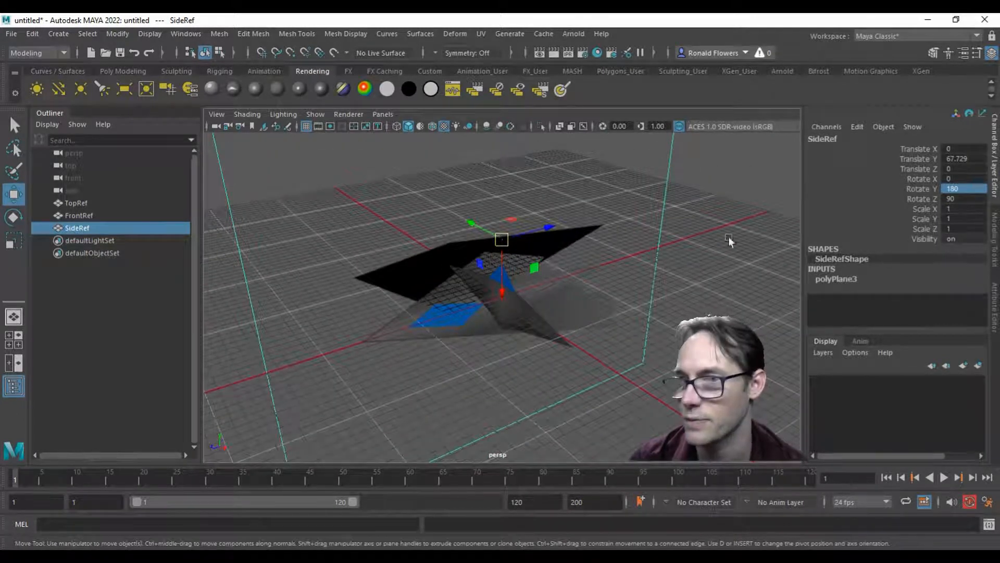
# - Reset the SideRef plane's Rotate Y to 0
pyautogui.write('0')
pyautogui.press('Return')
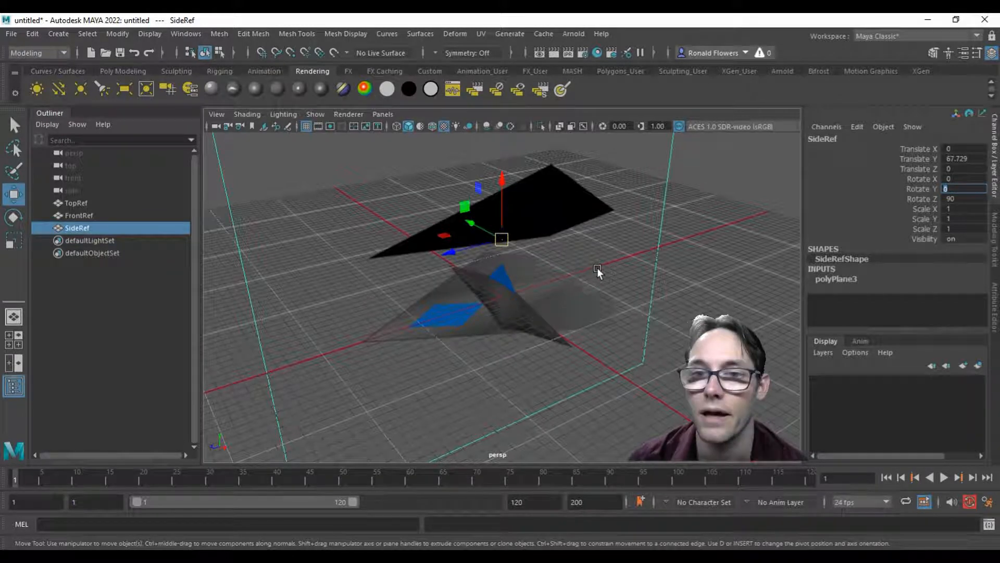
pyautogui.keyDown('alt'); pyautogui.moveTo(518, 295); pyautogui.dragTo(506, 274); pyautogui.keyUp('alt')
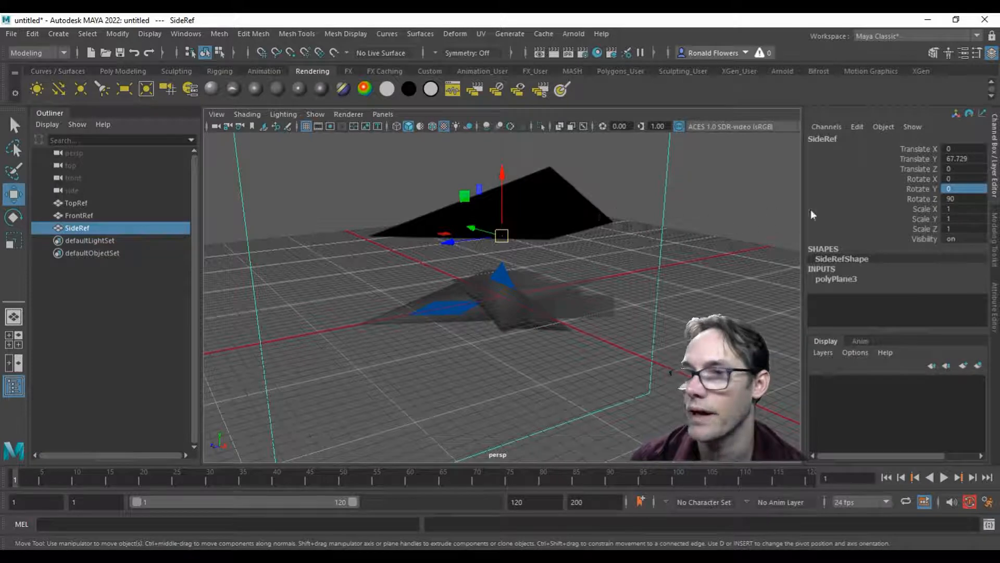
# - Turn the SideRef plane around by setting its Rotate X to 180
pyautogui.doubleClick(949, 178)
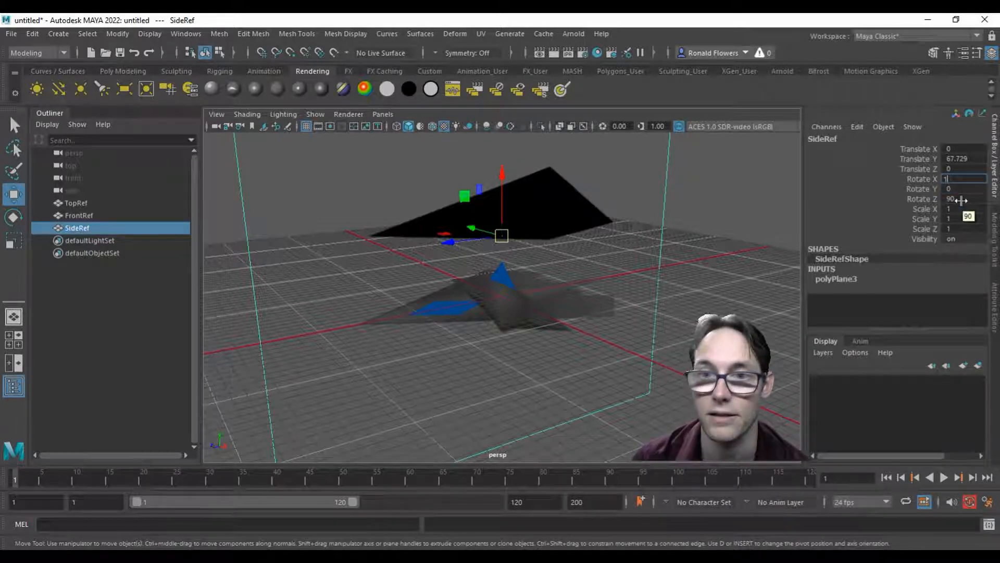
pyautogui.press('Return')
pyautogui.keyDown('alt'); pyautogui.moveTo(573, 297); pyautogui.dragTo(643, 296); pyautogui.keyUp('alt')
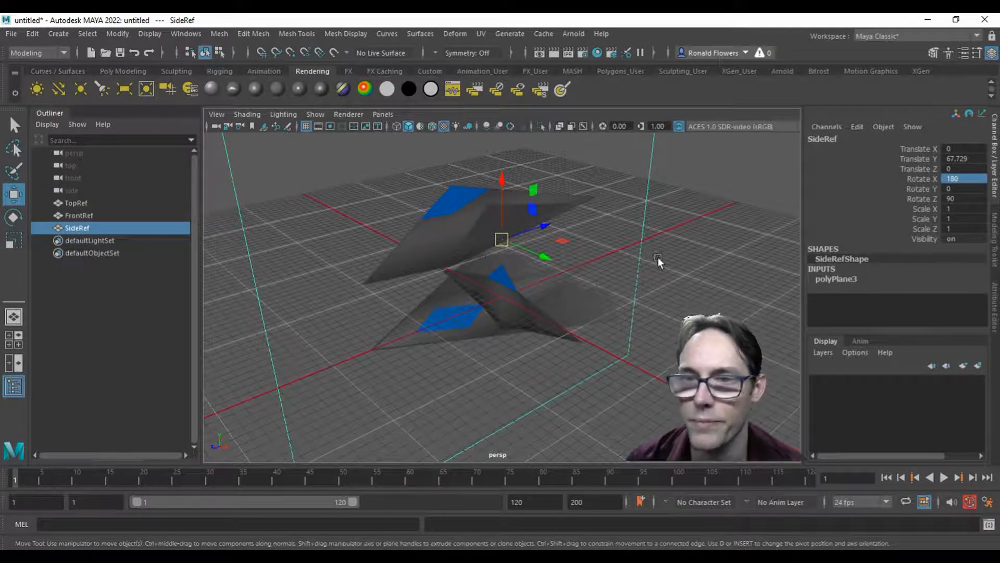
# - Return the Move tool's axis orientation to World
pyautogui.moveTo(657, 259); pyautogui.dragTo(600, 264)
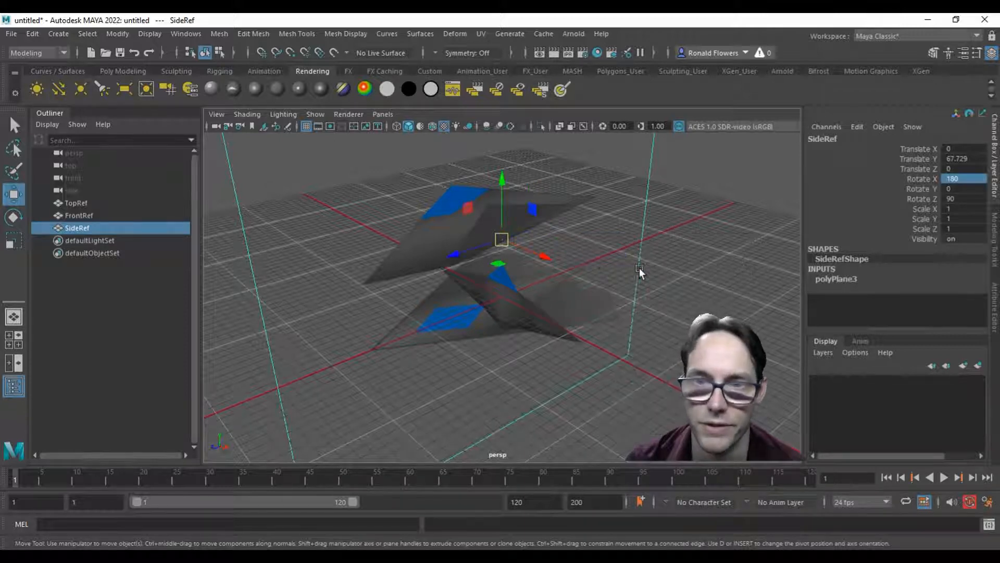
pyautogui.moveTo(542, 268)
pyautogui.keyDown('alt'); pyautogui.mouseDown()
pyautogui.moveTo(611, 263)
pyautogui.moveTo(544, 270)
pyautogui.mouseUp(); pyautogui.keyUp('alt')
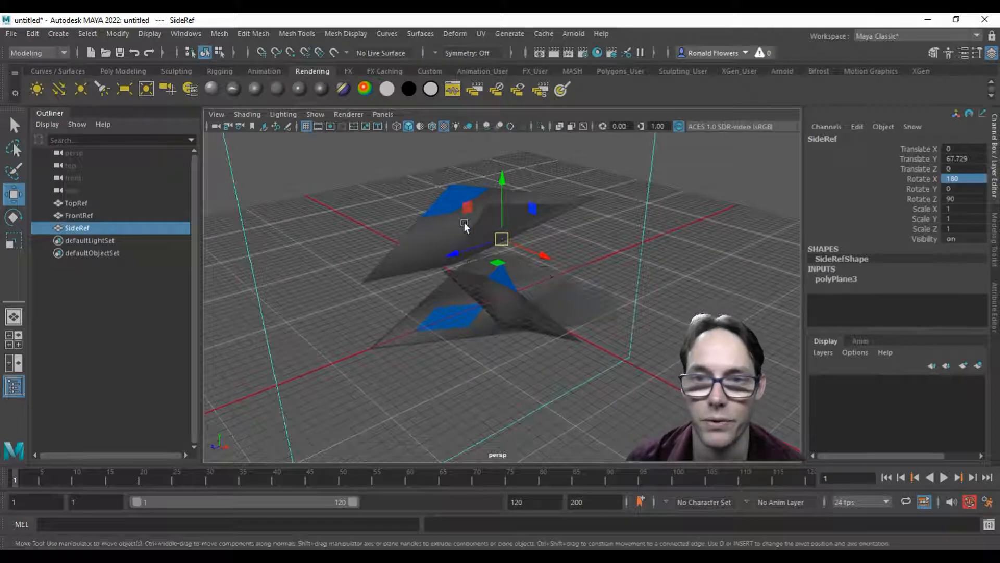
pyautogui.moveTo(496, 318)
pyautogui.keyDown('alt'); pyautogui.mouseDown()
pyautogui.moveTo(536, 297)
pyautogui.moveTo(496, 314)
pyautogui.mouseUp(); pyautogui.keyUp('alt')
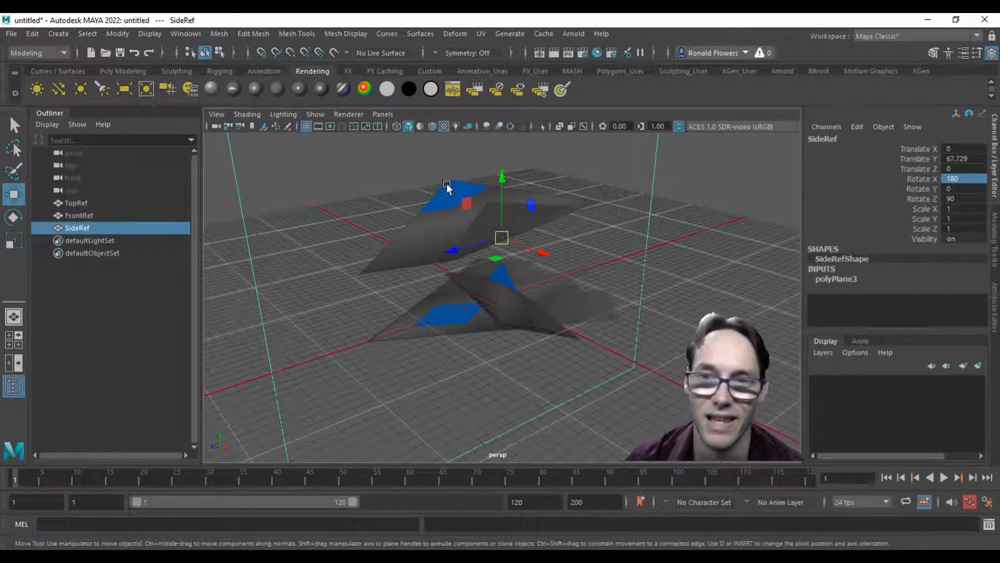
# - Bring the SideRef plane back to the grid origin by setting its Translate Y to 0
pyautogui.click(935, 159)
pyautogui.doubleClick(972, 161)
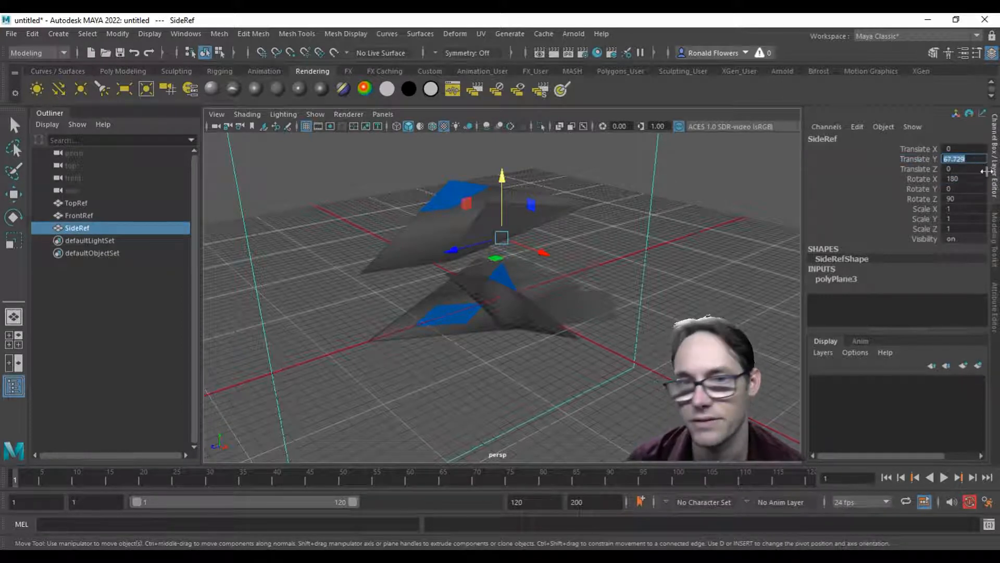
pyautogui.write('0')
pyautogui.press('Return')
pyautogui.keyDown('alt'); pyautogui.moveTo(565, 308); pyautogui.dragTo(404, 294); pyautogui.keyUp('alt')
pyautogui.keyDown('alt'); pyautogui.moveTo(604, 275); pyautogui.dragTo(614, 261); pyautogui.keyUp('alt')
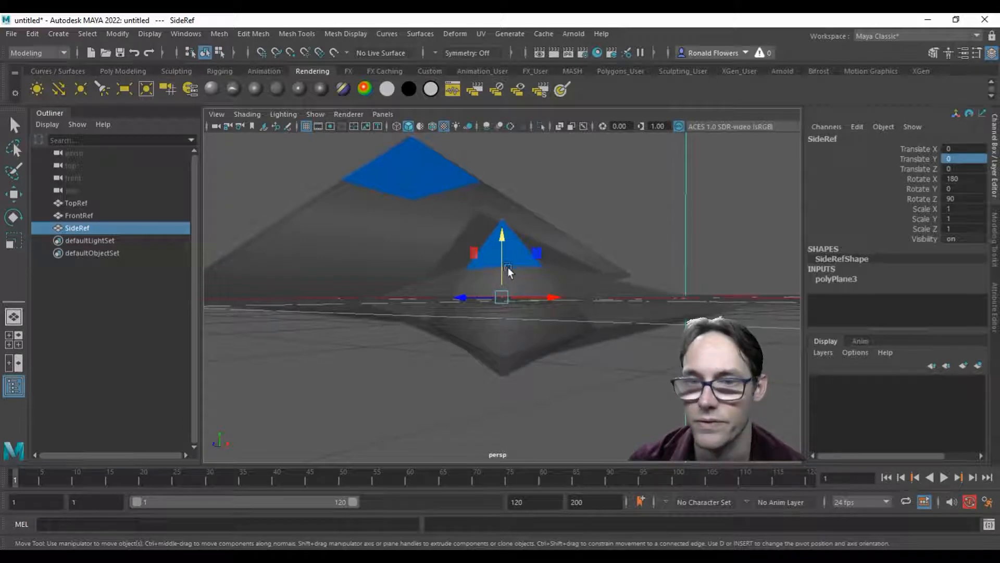
pyautogui.keyDown('alt'); pyautogui.moveTo(562, 274); pyautogui.dragTo(599, 245); pyautogui.keyUp('alt')
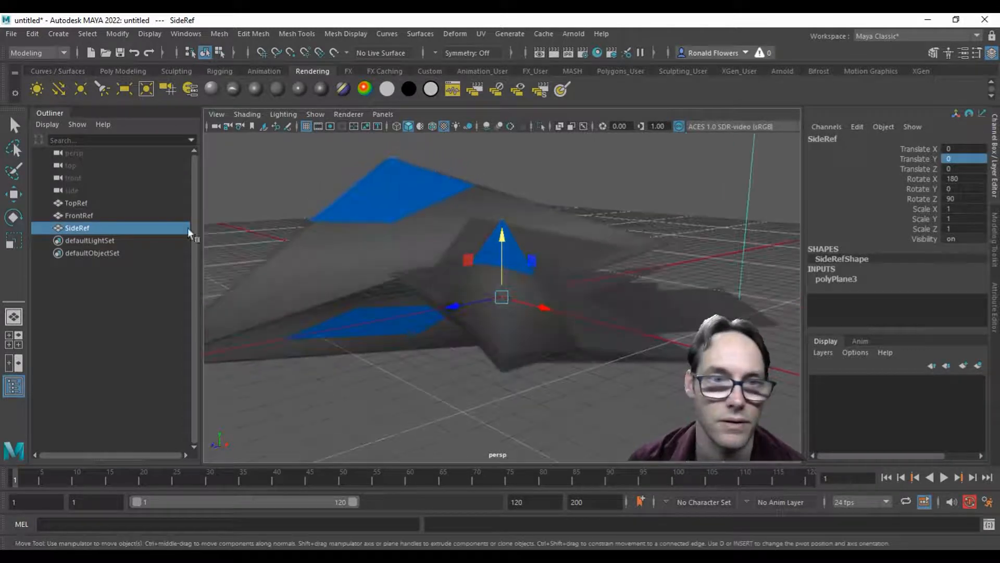
# - Turn the FrontRef plane to face the side view by setting its Rotate Y to 90
pyautogui.click(78, 215)
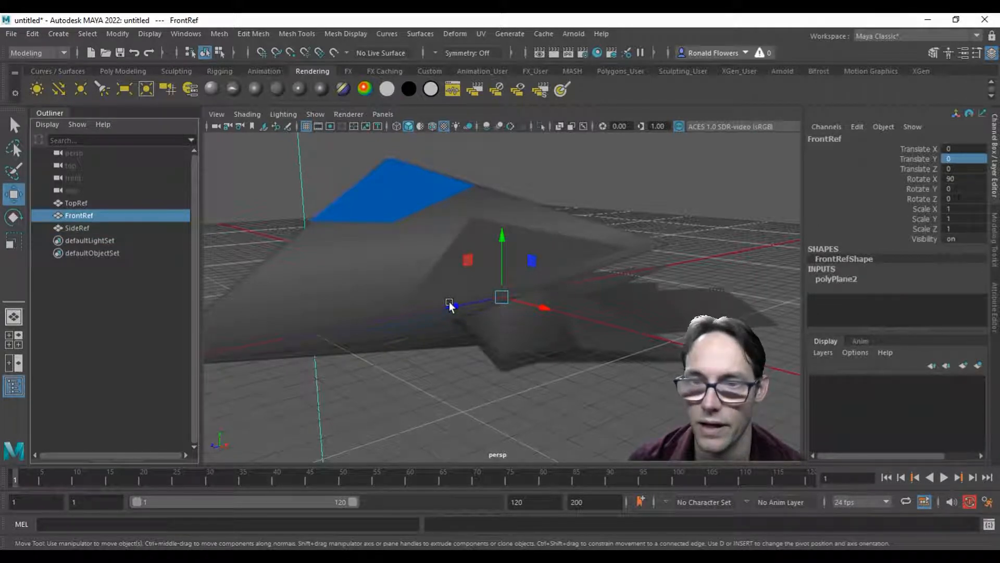
pyautogui.doubleClick(977, 192)
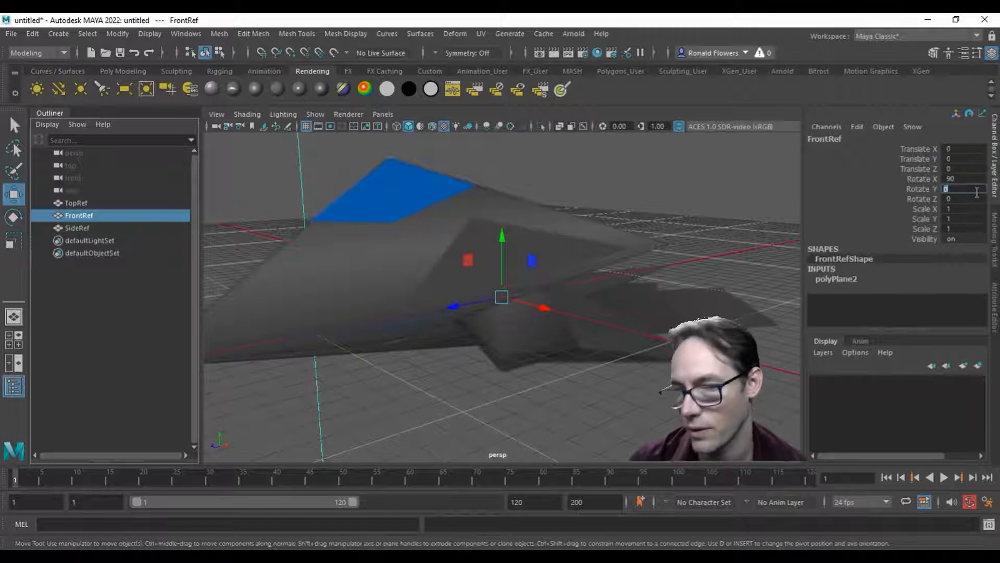
pyautogui.write('90')
pyautogui.press('Return')
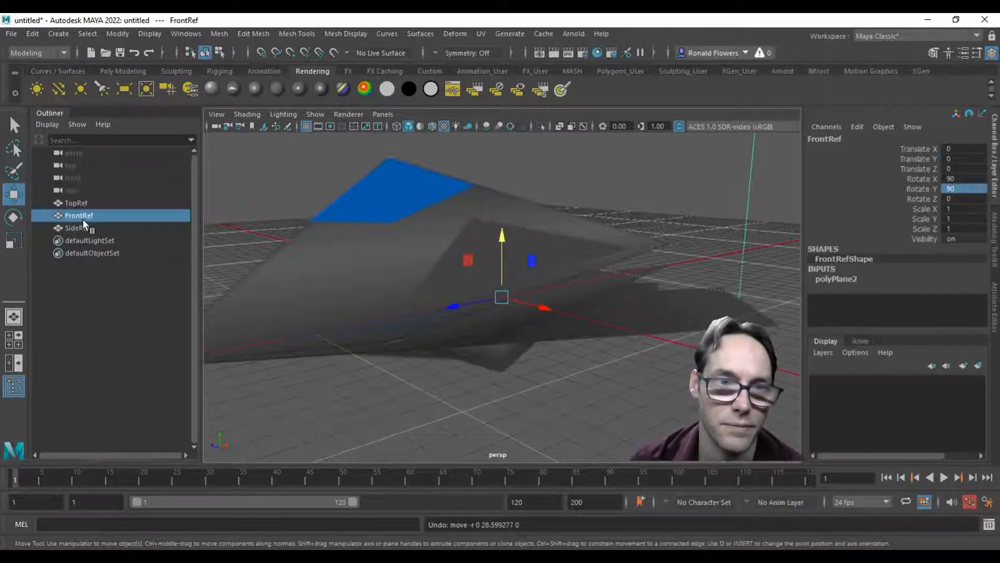
# - In the side view, lower the SideRef plane to about -29.5 on Y, aligning its blue cockpit peak with the FrontRef plane's
pyautogui.click(95, 229)
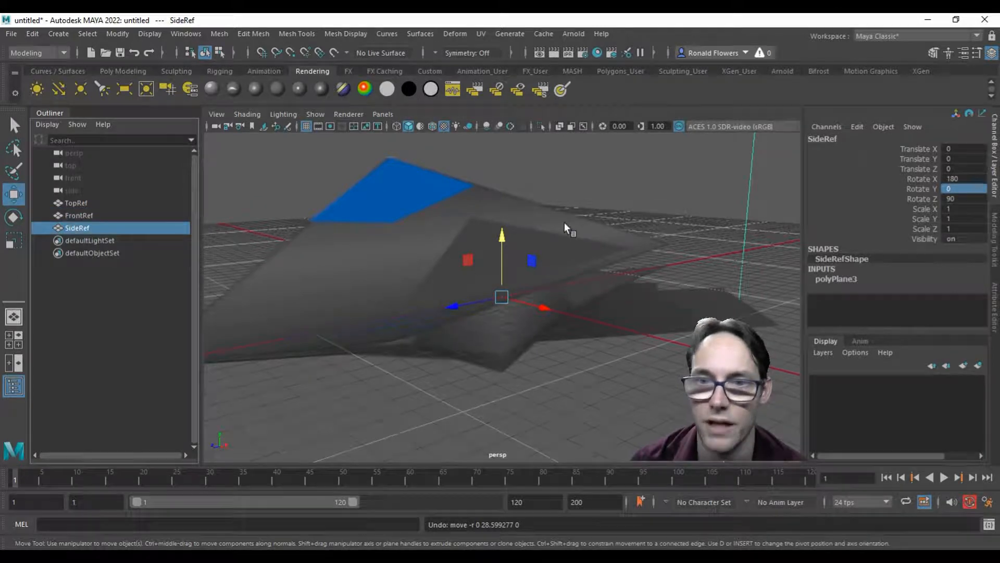
pyautogui.press('space')
pyautogui.press('space')
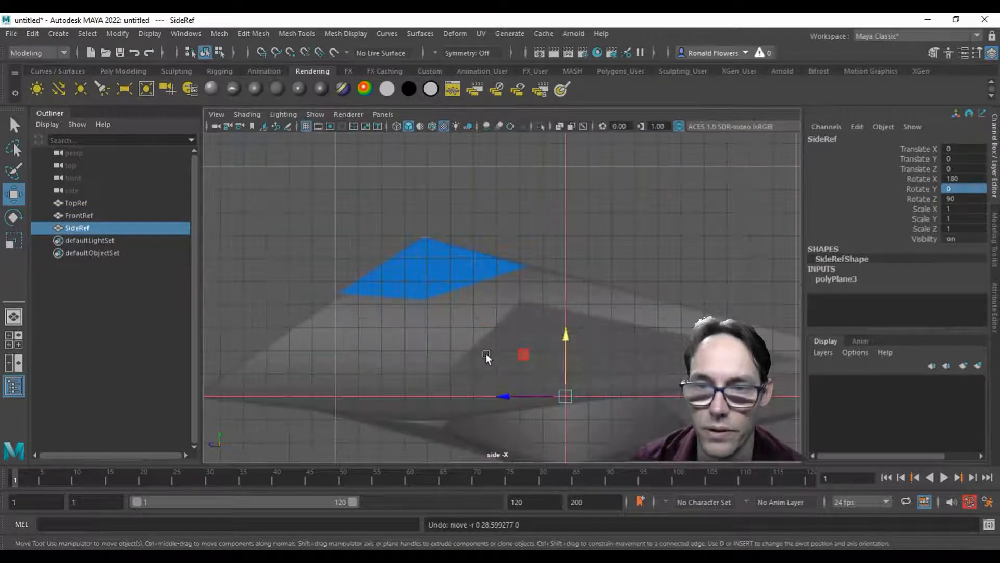
pyautogui.keyDown('alt'); pyautogui.moveTo(413, 327); pyautogui.dragTo(421, 270, button='middle'); pyautogui.keyUp('alt')
pyautogui.moveTo(570, 287); pyautogui.dragTo(562, 323)
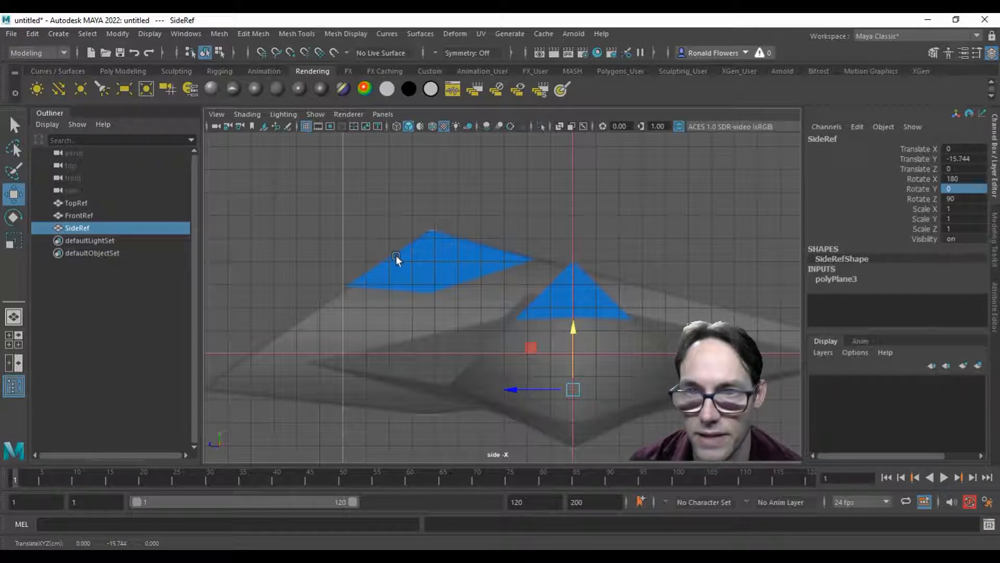
pyautogui.scroll(2, 579, 310)
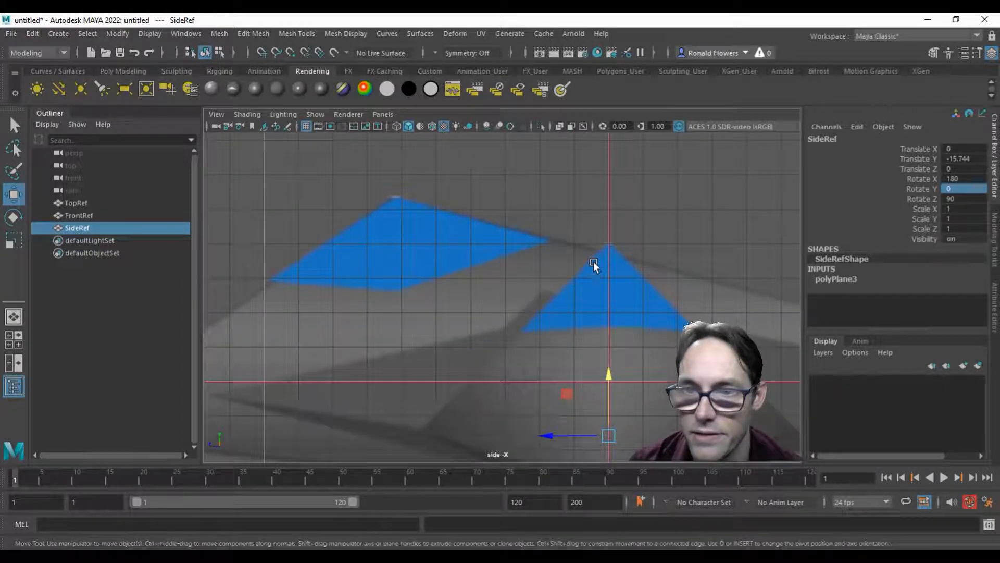
pyautogui.scroll(2, 593, 264)
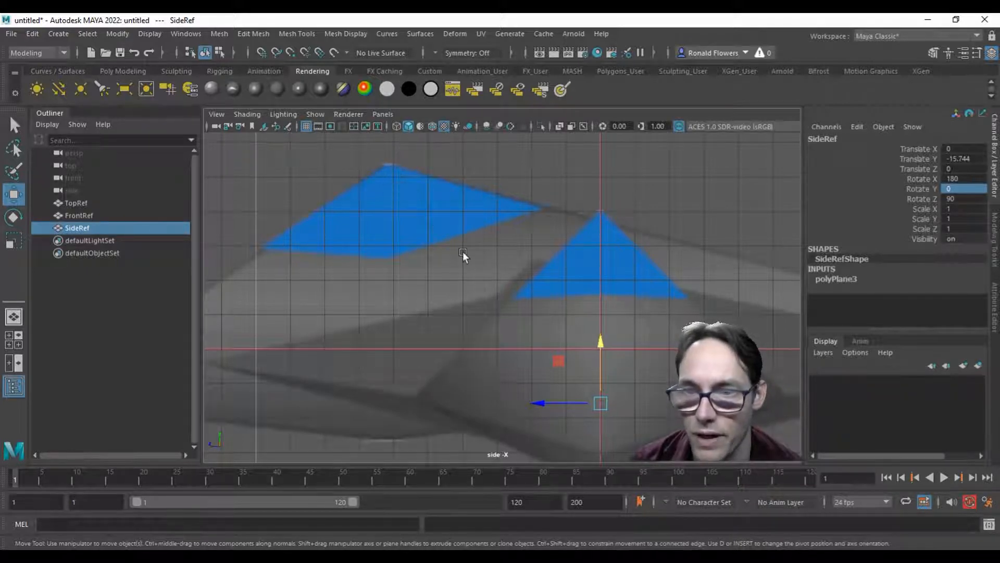
pyautogui.moveTo(598, 338); pyautogui.dragTo(609, 386)
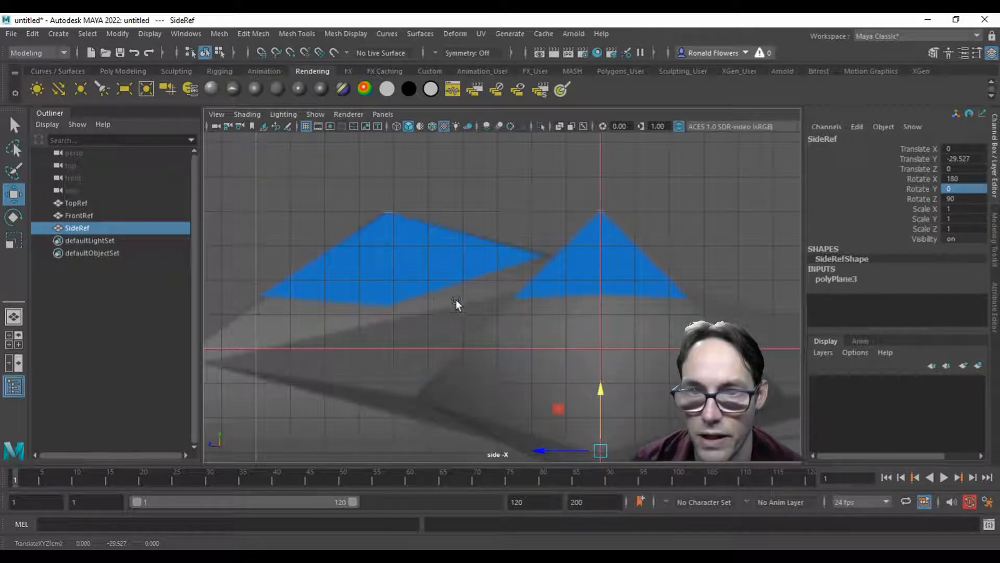
pyautogui.scroll(-3, 461, 310)
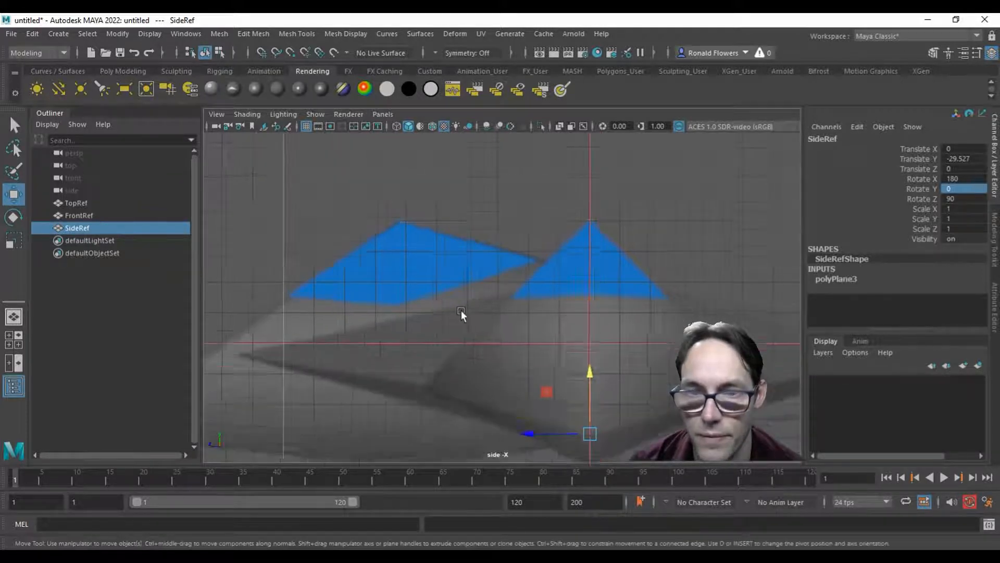
pyautogui.keyDown('alt'); pyautogui.moveTo(438, 346); pyautogui.dragTo(437, 306, button='middle'); pyautogui.keyUp('alt')
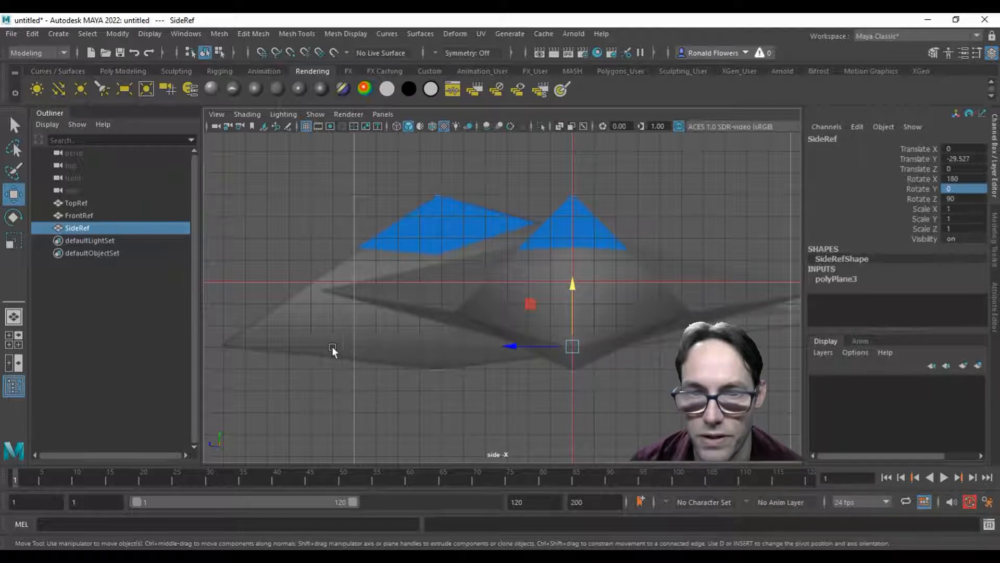
# - Turn the FrontRef plane back to face the front by setting its Rotate Y to 0 in the perspective view
pyautogui.moveTo(265, 347); pyautogui.dragTo(451, 399)
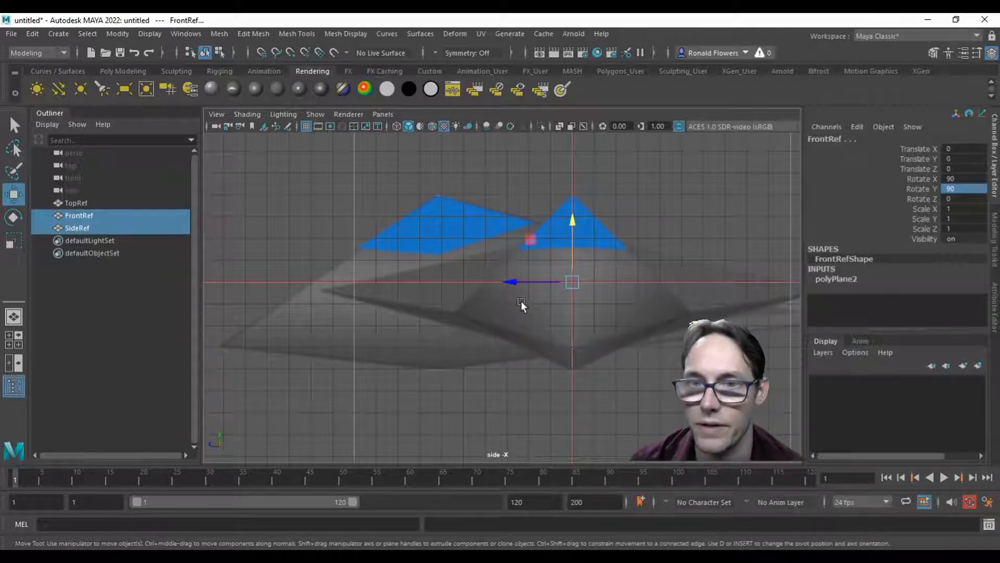
pyautogui.click(453, 239)
pyautogui.click(576, 215)
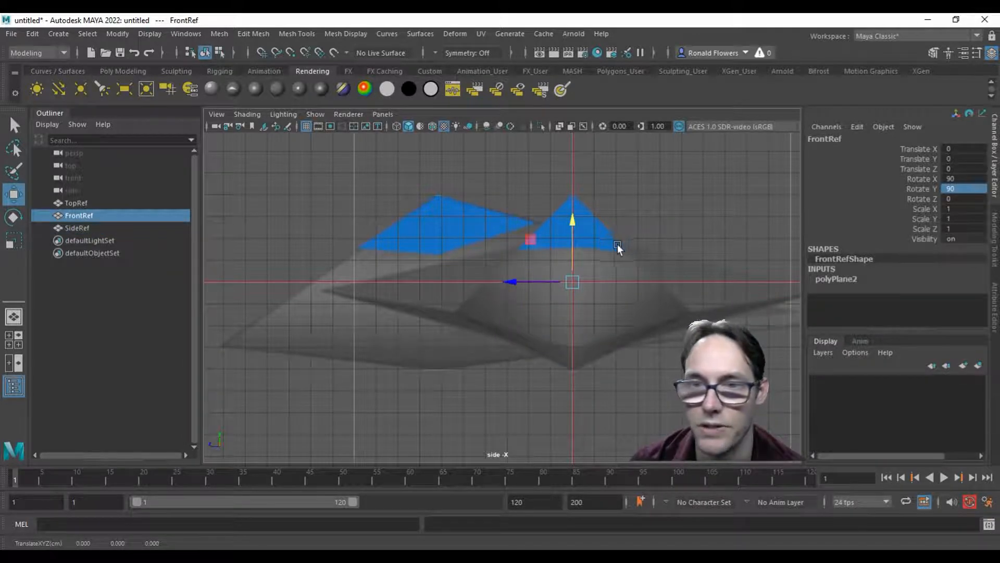
pyautogui.press('space')
pyautogui.press('space')
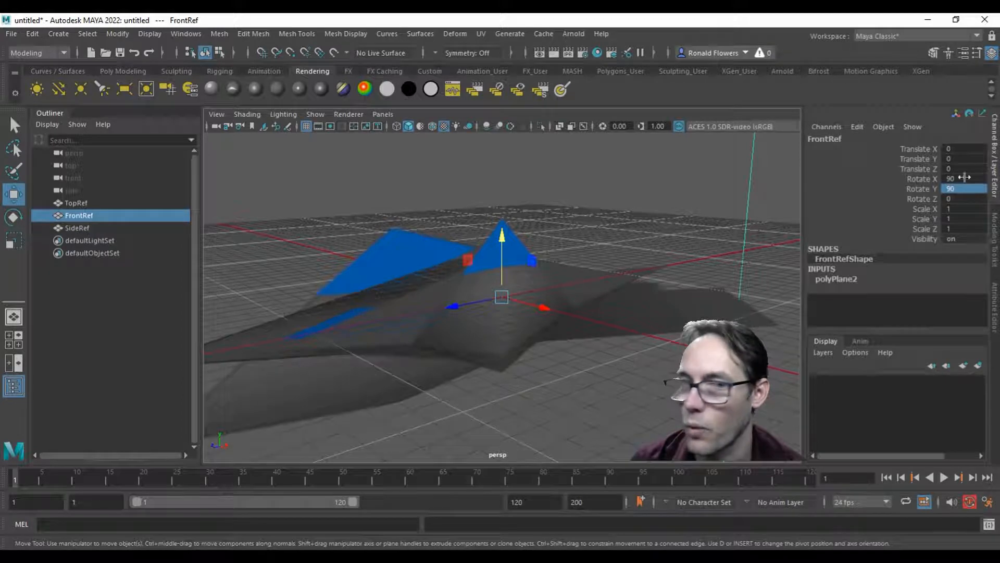
pyautogui.doubleClick(978, 190)
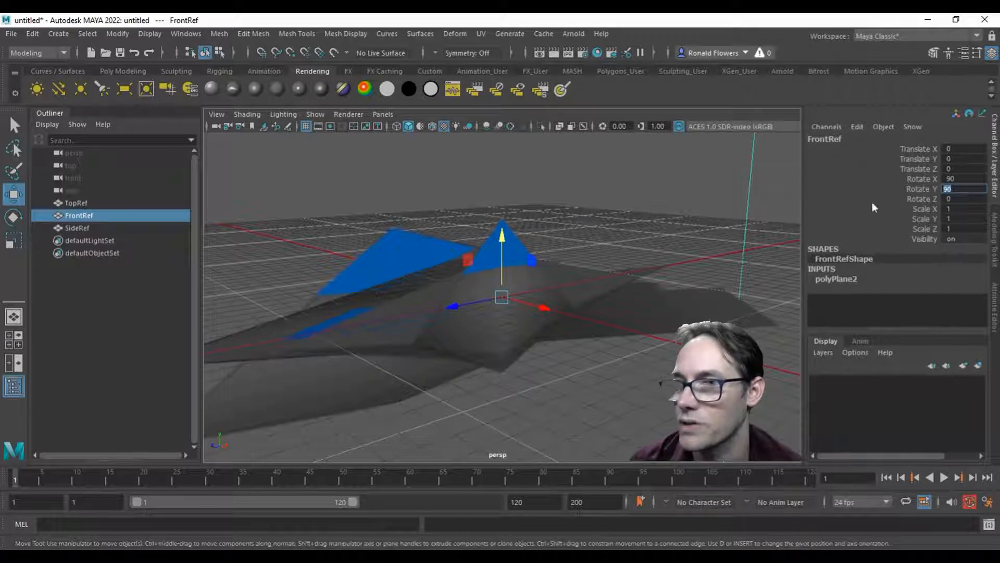
pyautogui.write('0')
pyautogui.press('Return')
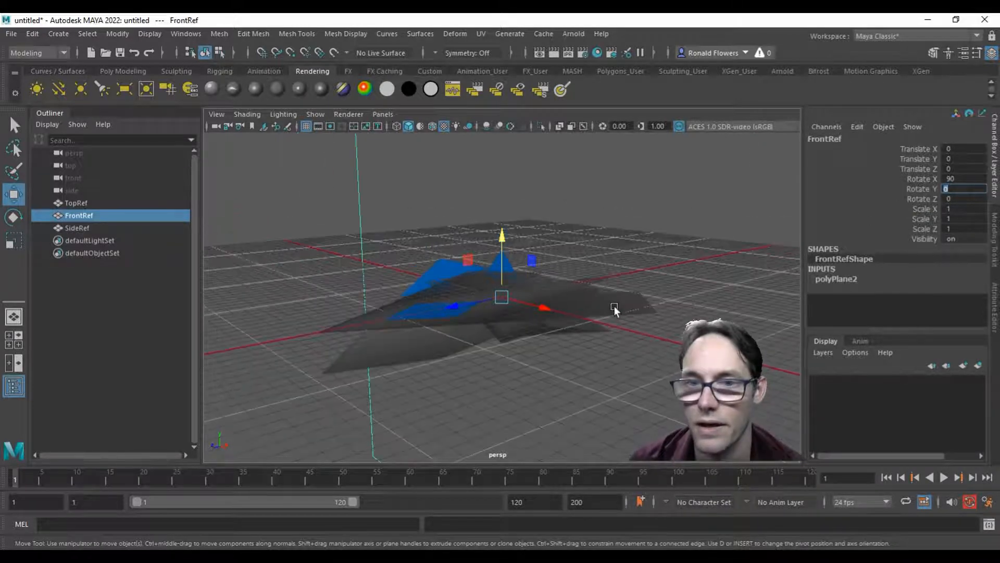
# - Move the TopRef plane below the grid by setting its Translate Y to -300
pyautogui.keyDown('alt'); pyautogui.moveTo(614, 308); pyautogui.dragTo(499, 382); pyautogui.keyUp('alt')
pyautogui.keyDown('alt'); pyautogui.moveTo(489, 268); pyautogui.dragTo(279, 290); pyautogui.keyUp('alt')
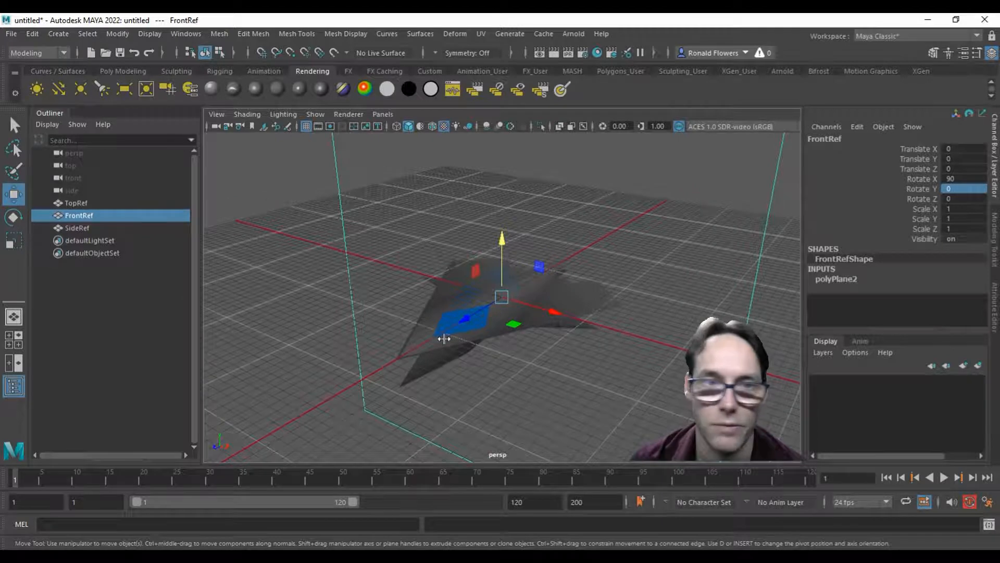
pyautogui.click(100, 202)
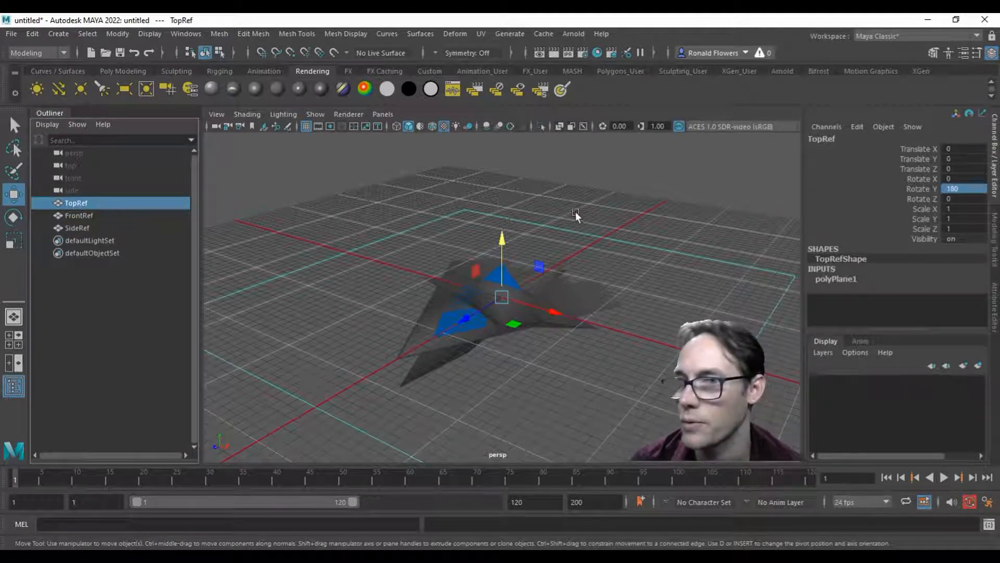
pyautogui.doubleClick(956, 159)
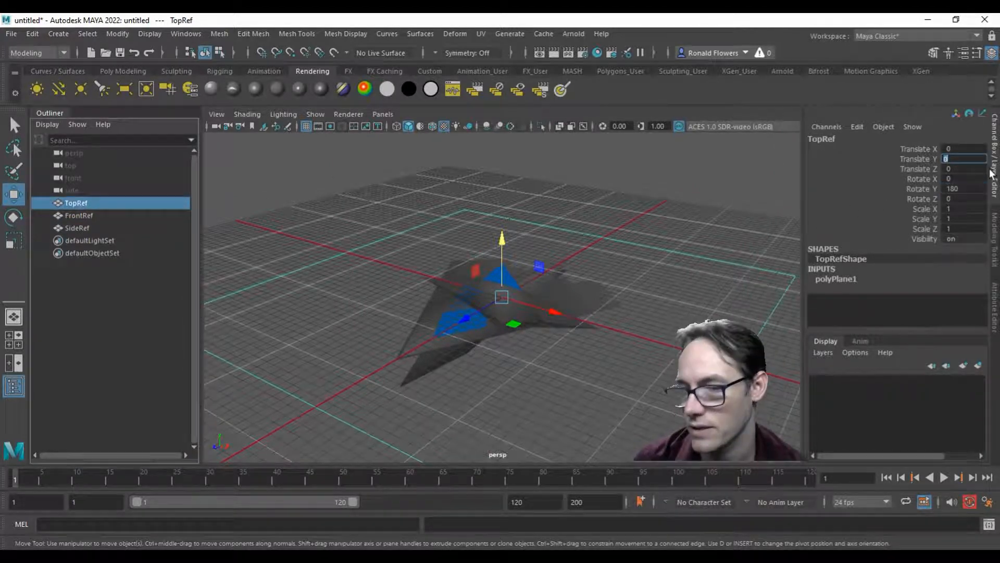
pyautogui.write('-300')
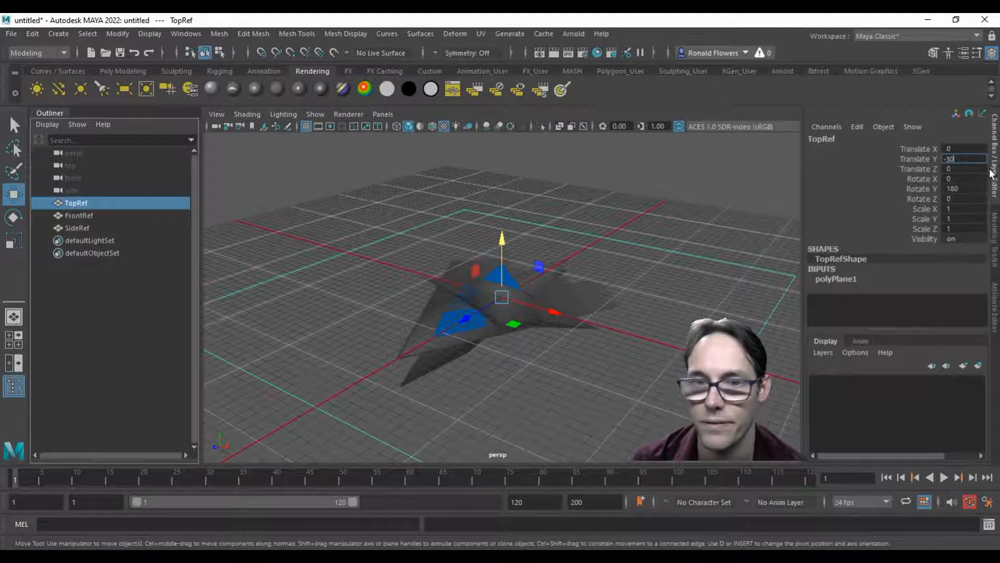
pyautogui.press('Return')
pyautogui.scroll(-3, 661, 305)
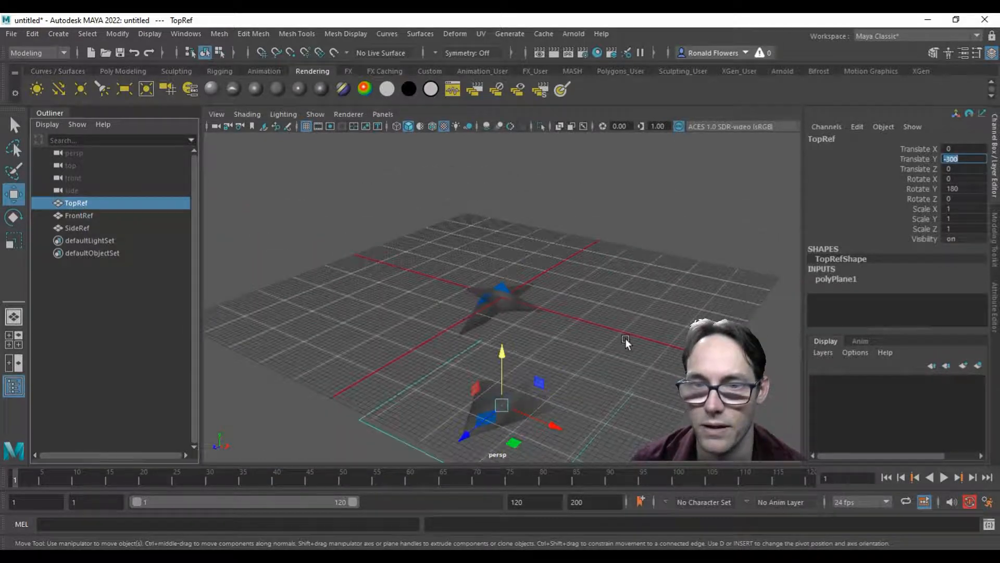
# - Push the FrontRef plane back from the origin by setting its Translate Z to -300
pyautogui.scroll(1, 625, 339)
pyautogui.keyDown('alt'); pyautogui.moveTo(541, 317); pyautogui.dragTo(502, 252, button='middle'); pyautogui.keyUp('alt')
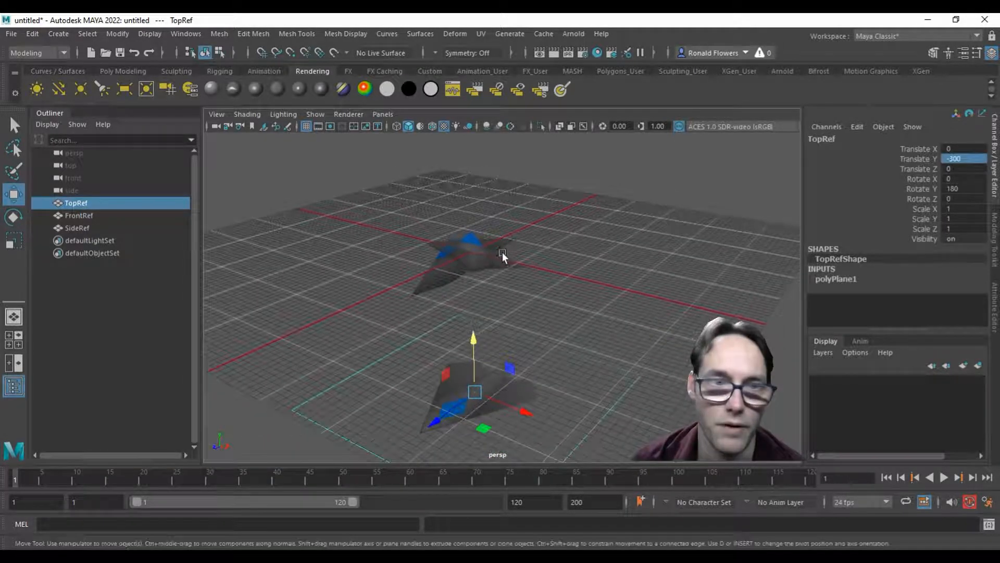
pyautogui.click(81, 216)
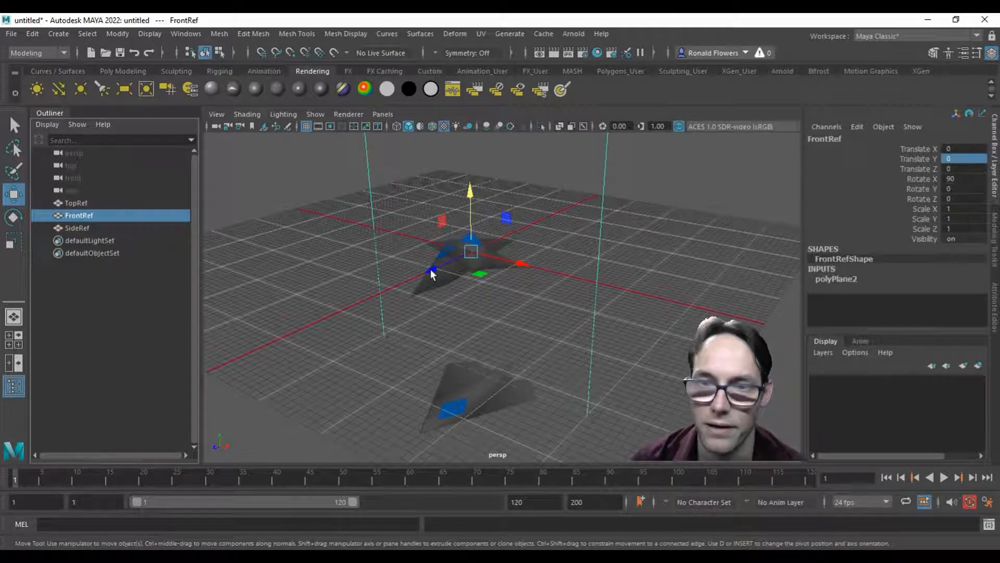
pyautogui.click(959, 169)
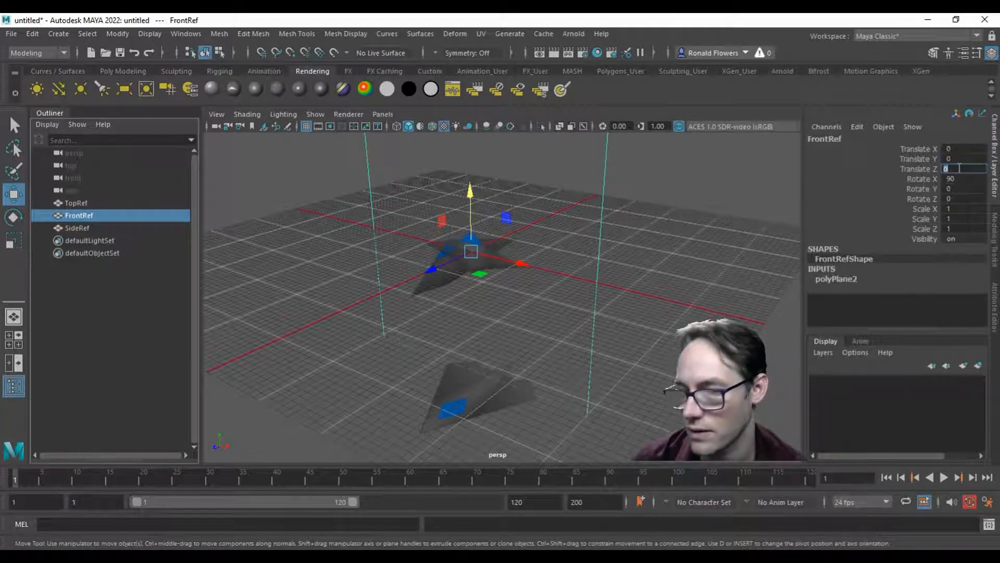
pyautogui.write('-300')
pyautogui.press('Return')
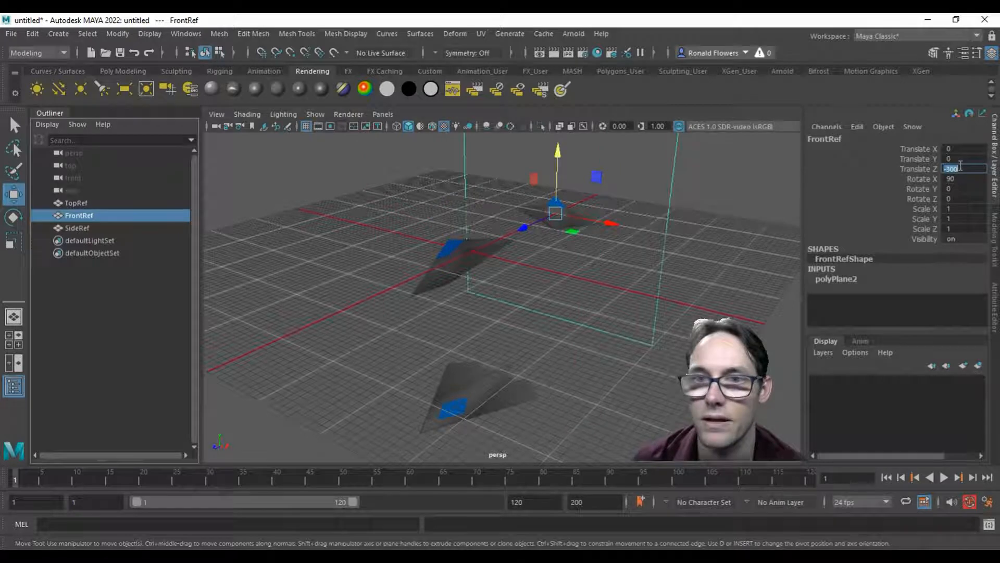
# - Move the SideRef plane out to the side by setting its Translate X to -300
pyautogui.click(429, 266)
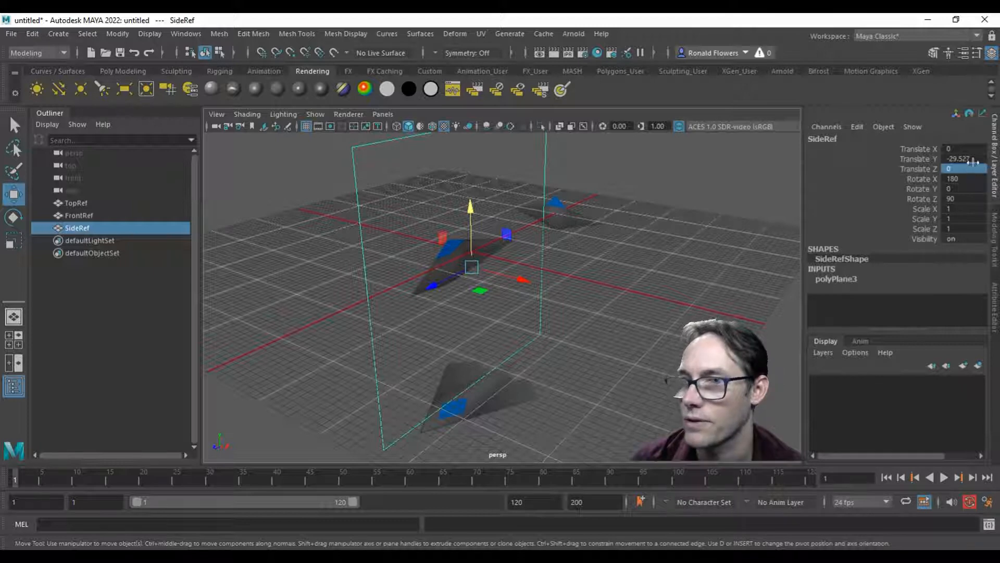
pyautogui.click(964, 148)
pyautogui.write('-300')
pyautogui.press('Return')
pyautogui.click(636, 358)
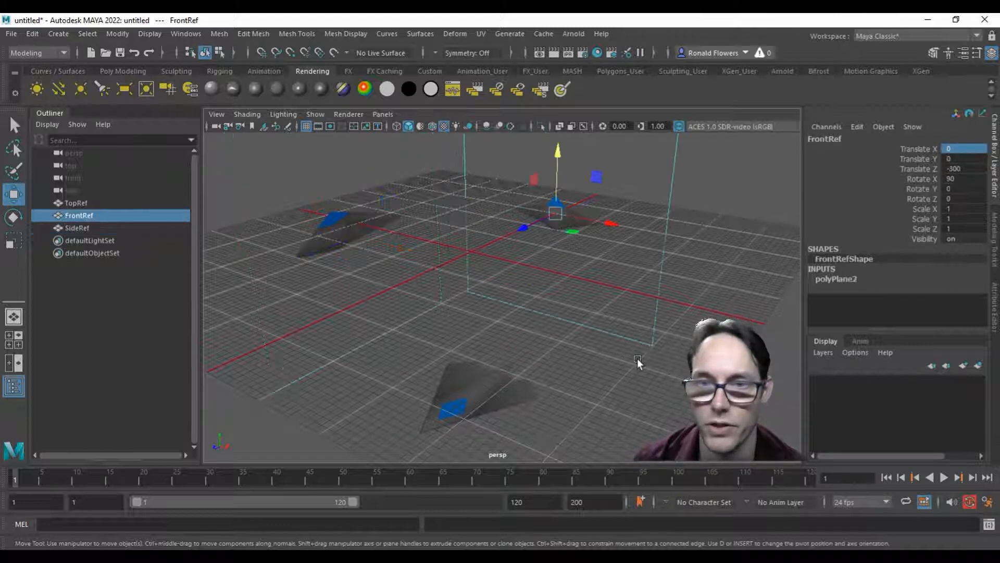
# - Select the TopRef, FrontRef and SideRef planes together and create a display layer from them
pyautogui.keyDown('alt'); pyautogui.moveTo(604, 391); pyautogui.dragTo(561, 341); pyautogui.keyUp('alt')
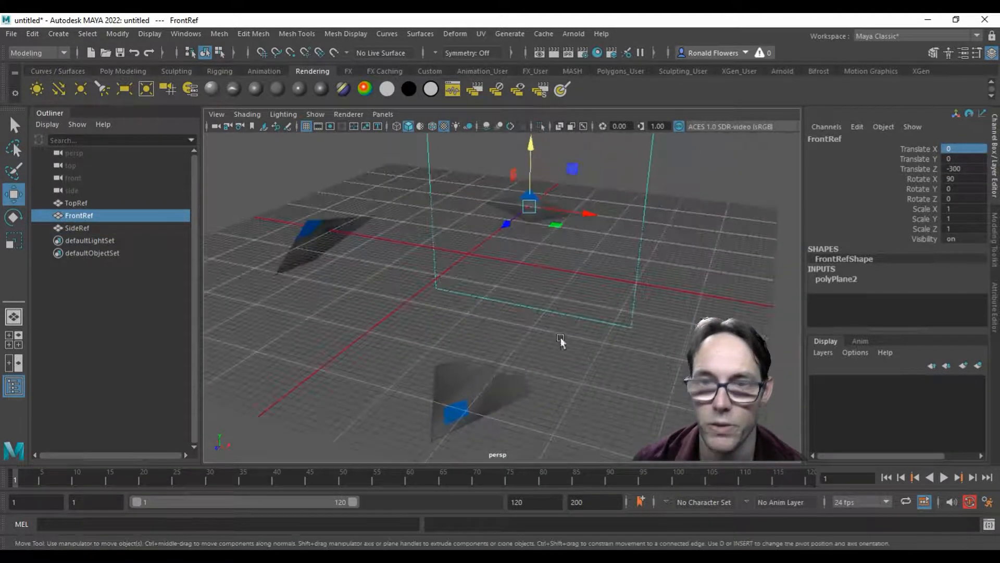
pyautogui.keyDown('alt'); pyautogui.moveTo(496, 308); pyautogui.dragTo(465, 290); pyautogui.keyUp('alt')
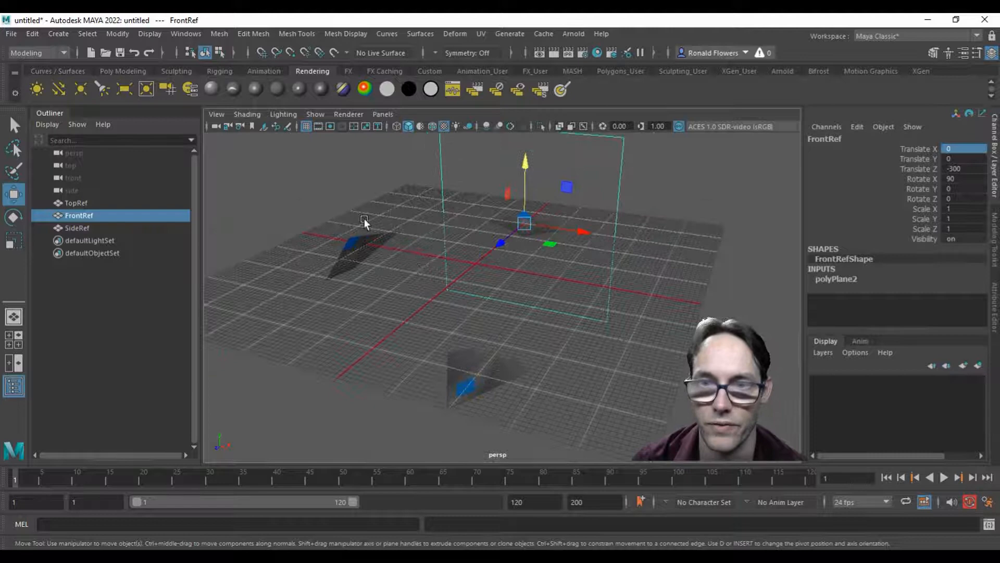
pyautogui.moveTo(320, 189); pyautogui.dragTo(638, 388)
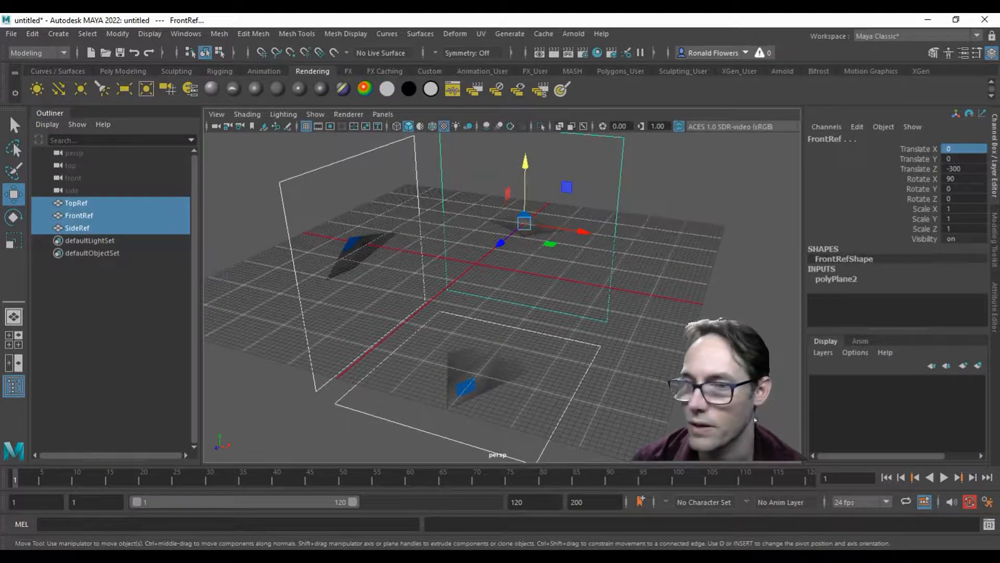
pyautogui.click(829, 352)
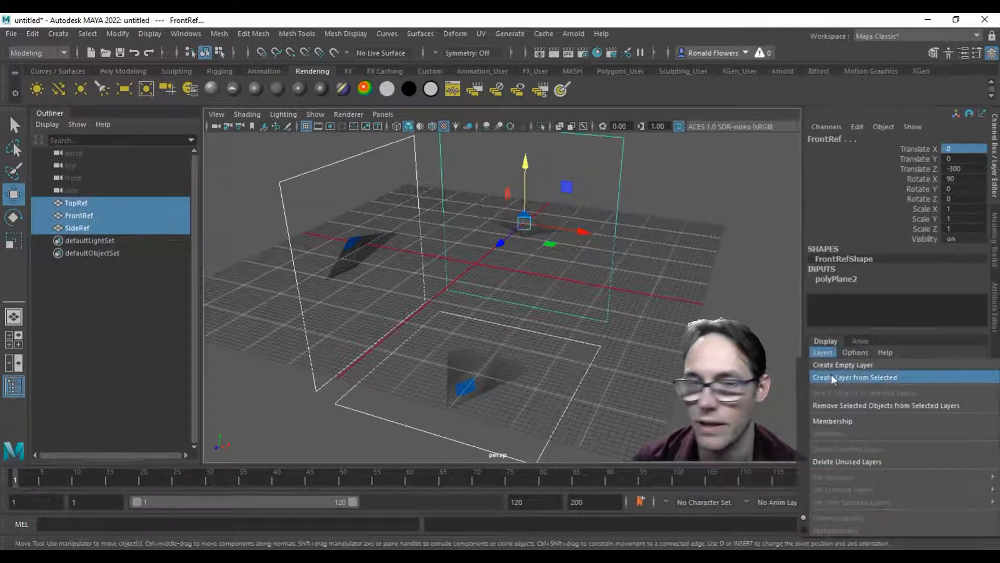
pyautogui.click(832, 376)
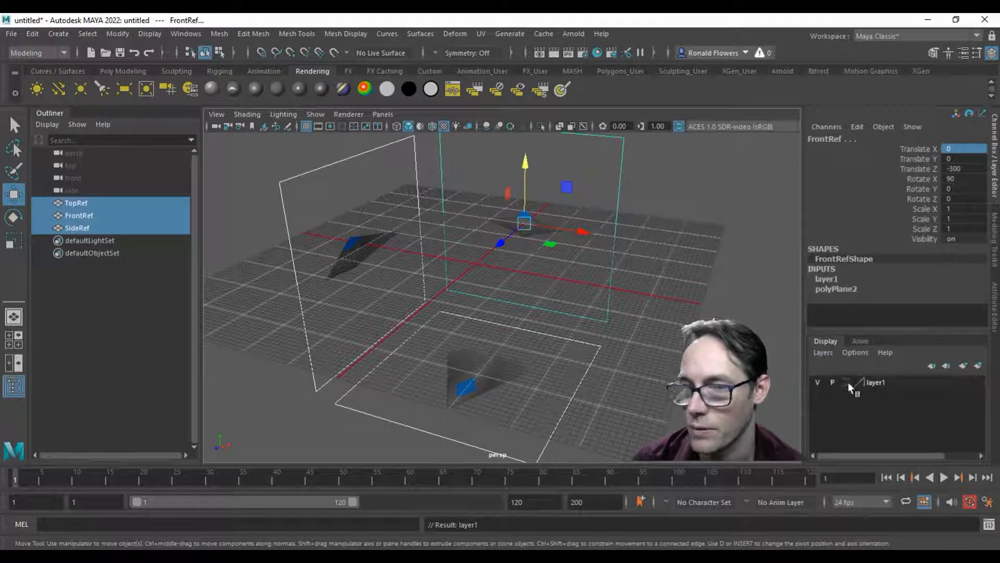
# - Set the reference planes' display layer to Reference mode so the planes cannot be selected in the viewport
pyautogui.click(847, 383)
pyautogui.click(846, 384)
pyautogui.click(722, 339)
pyautogui.moveTo(719, 341)
pyautogui.keyDown('alt'); pyautogui.mouseDown()
pyautogui.moveTo(499, 336)
pyautogui.moveTo(509, 296)
pyautogui.moveTo(508, 368)
pyautogui.mouseUp(); pyautogui.keyUp('alt')
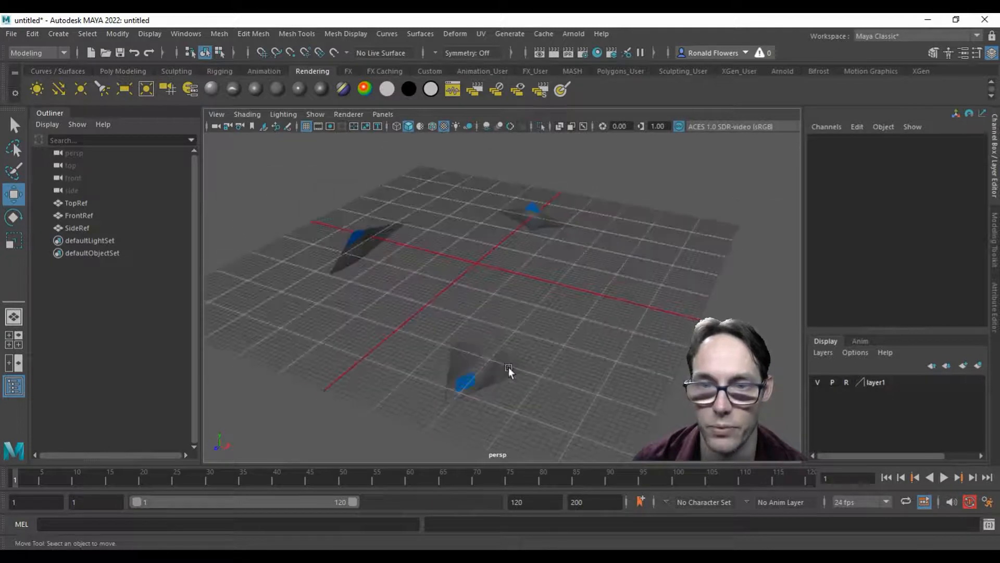
pyautogui.moveTo(96, 229); pyautogui.dragTo(91, 190)
pyautogui.keyDown('alt'); pyautogui.moveTo(526, 346); pyautogui.dragTo(503, 321); pyautogui.keyUp('alt')
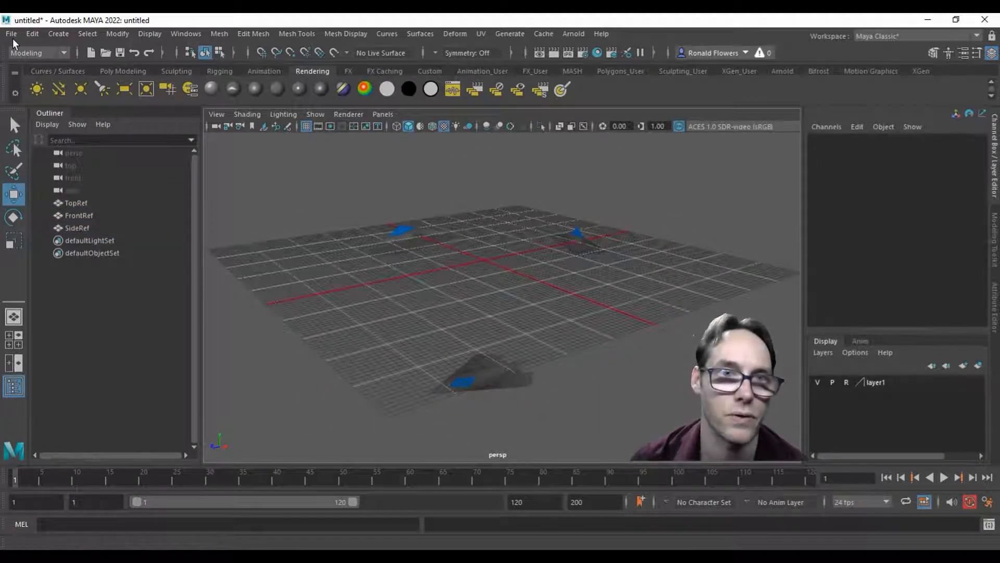
# - Save the scene as a Maya Binary file named SpaceInvaders_Ship in the scenes\Classes folder
pyautogui.click(12, 36)
pyautogui.click(56, 97)
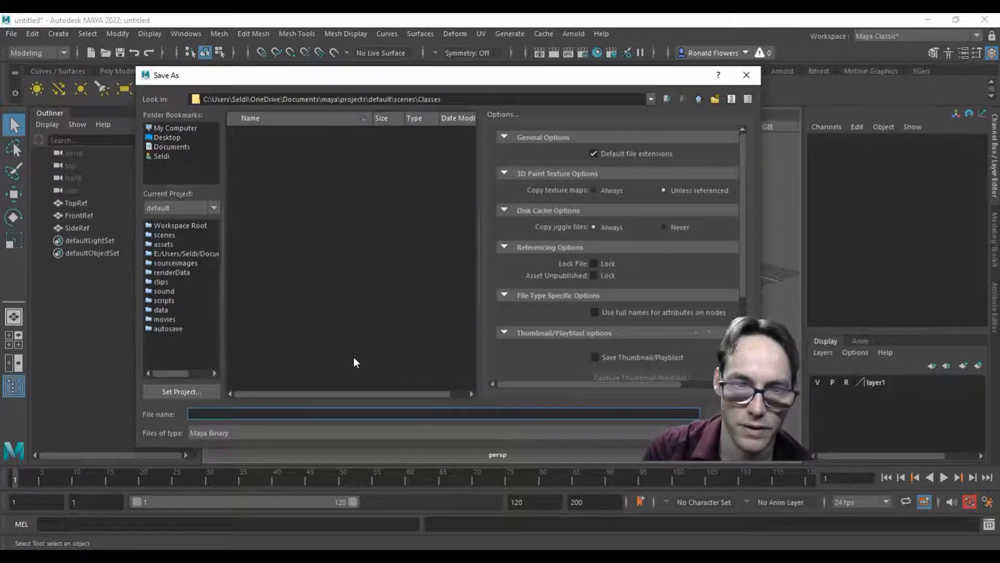
pyautogui.write('SpaceInvaders_Ship')
pyautogui.press('Return')
# - Create a polygon cone at the grid origin with a radius of 45.5 and a height of 65.1
pyautogui.keyDown('alt'); pyautogui.moveTo(505, 266); pyautogui.dragTo(512, 276); pyautogui.keyUp('alt')
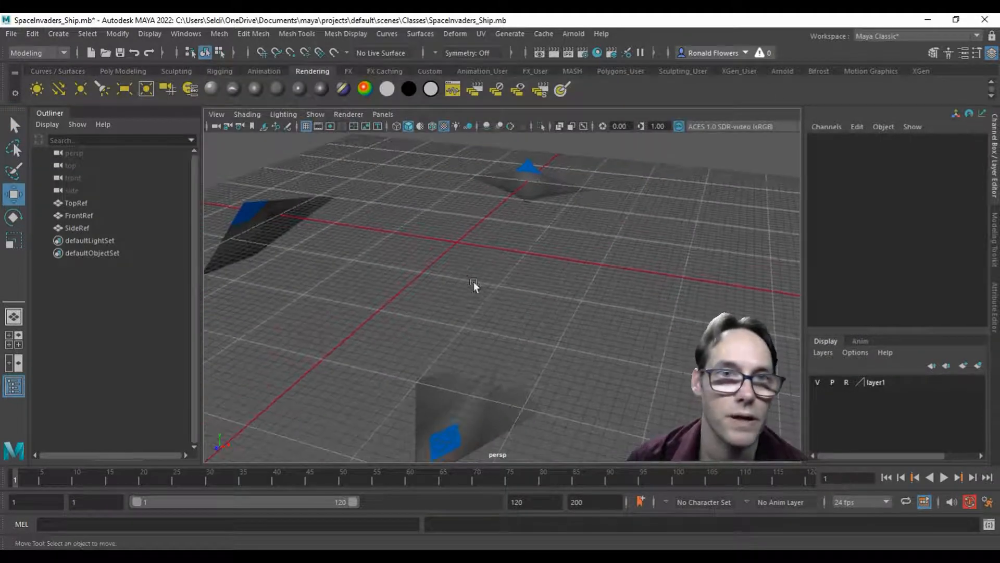
pyautogui.click(121, 71)
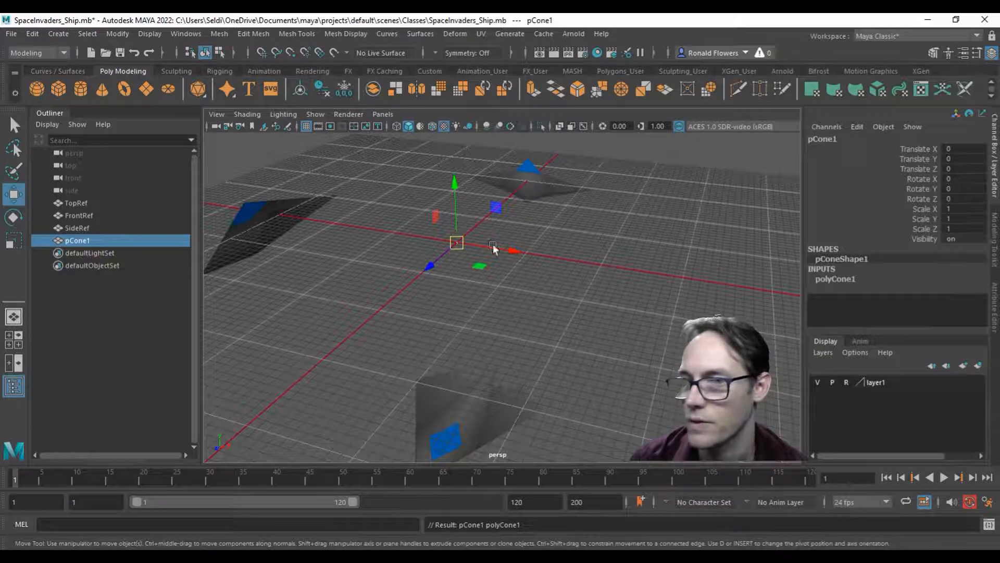
pyautogui.click(846, 281)
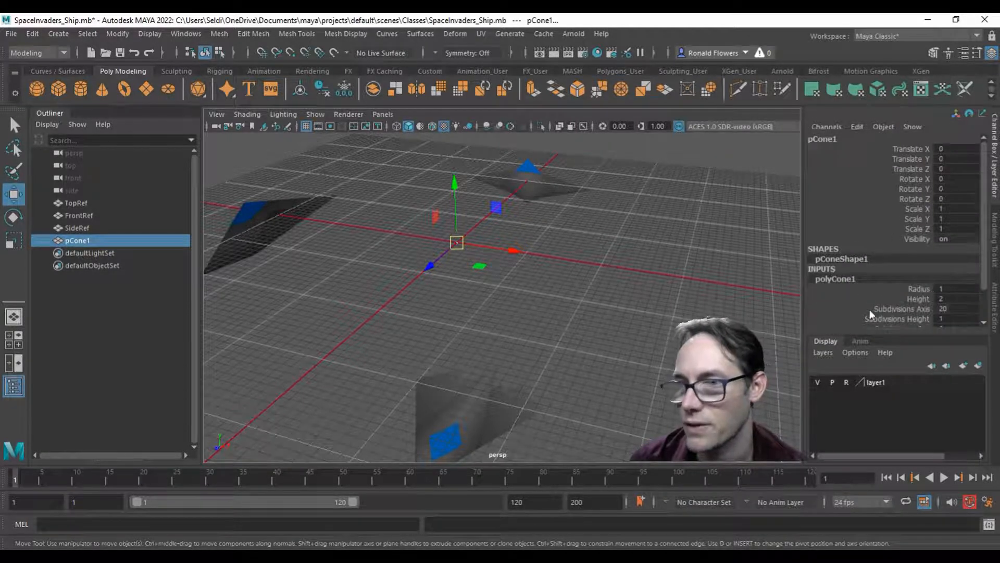
pyautogui.scroll(-3, 871, 307)
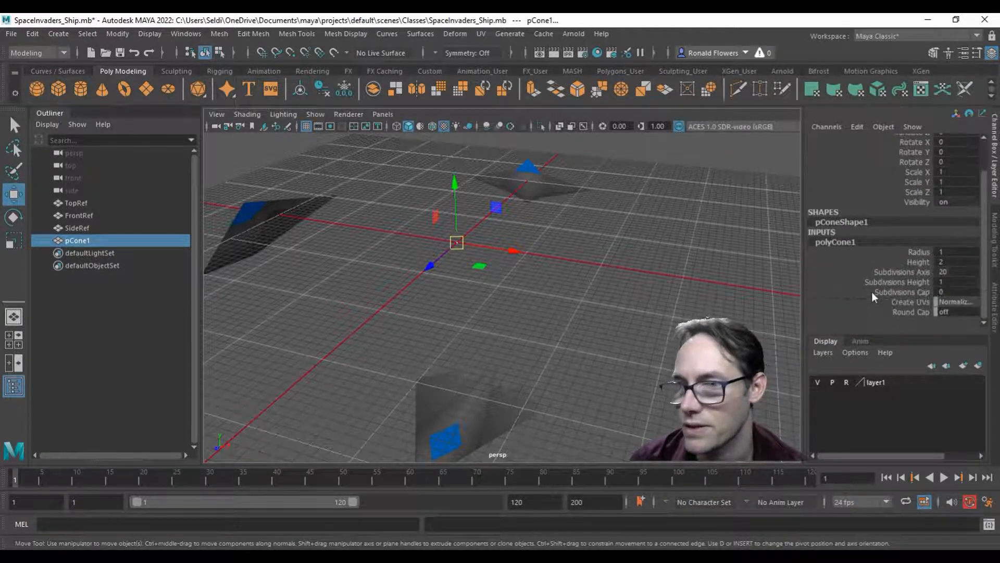
pyautogui.click(920, 252)
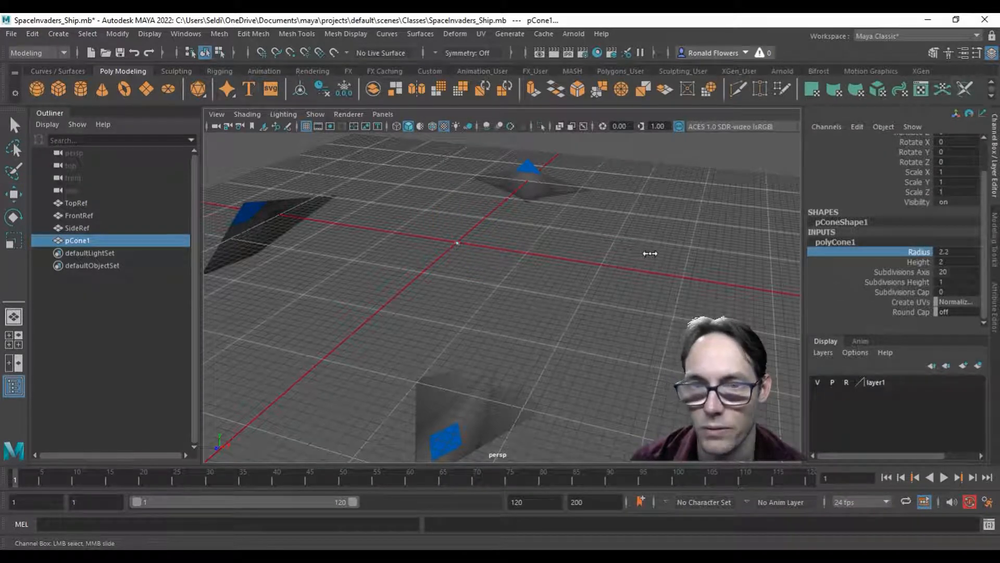
pyautogui.moveTo(811, 237); pyautogui.dragTo(894, 225, button='middle')
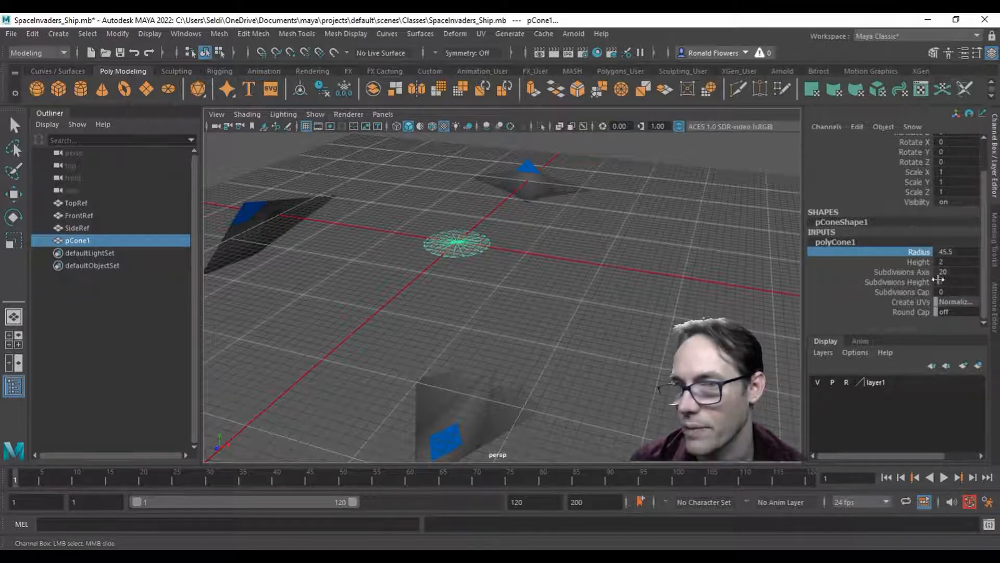
pyautogui.click(926, 262)
pyautogui.moveTo(589, 267); pyautogui.dragTo(901, 241, button='middle')
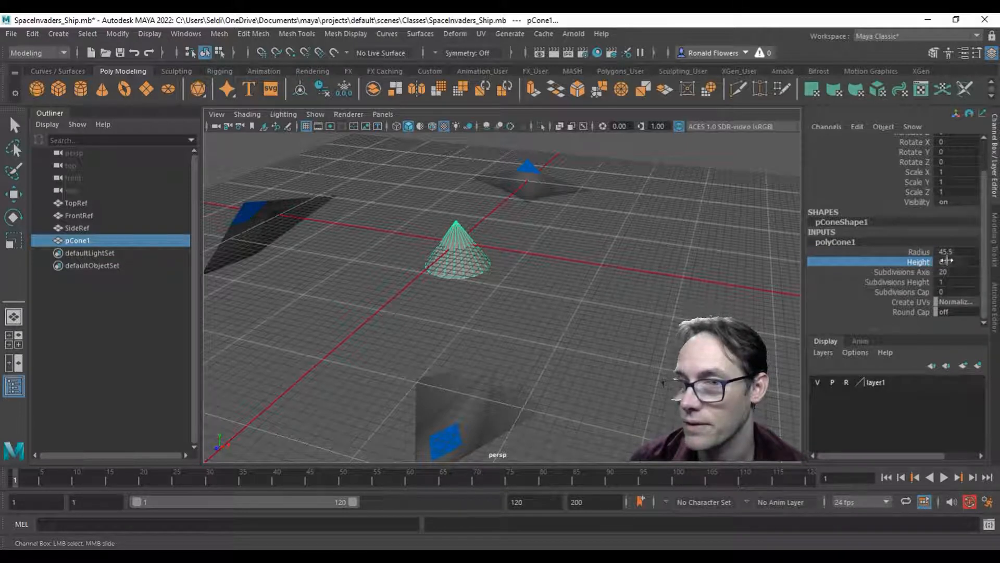
# - Make the cone four-sided by setting its Subdivisions Axis to 4
pyautogui.click(889, 274)
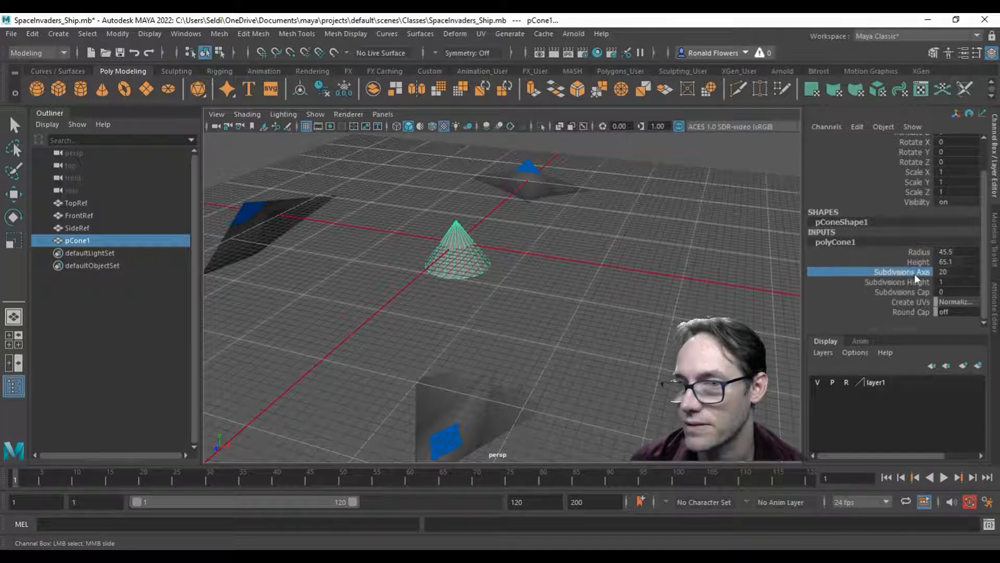
pyautogui.click(953, 272)
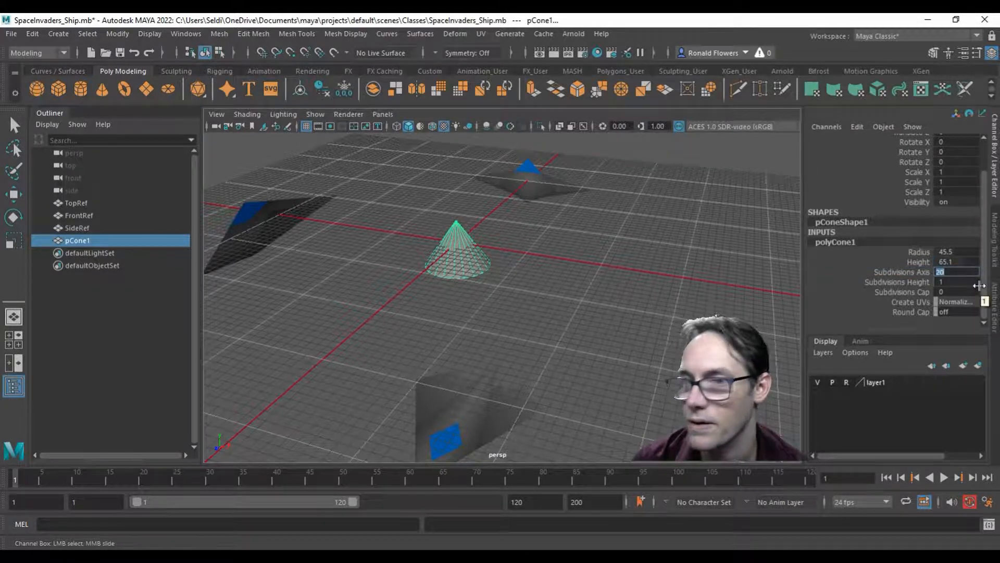
pyautogui.write('4')
pyautogui.press('Return')
# - Show the top view full size with textured shading, framing the cone over the whole top reference image
pyautogui.keyDown('alt'); pyautogui.moveTo(520, 320); pyautogui.dragTo(498, 341); pyautogui.keyUp('alt')
pyautogui.press('space')
pyautogui.press('space')
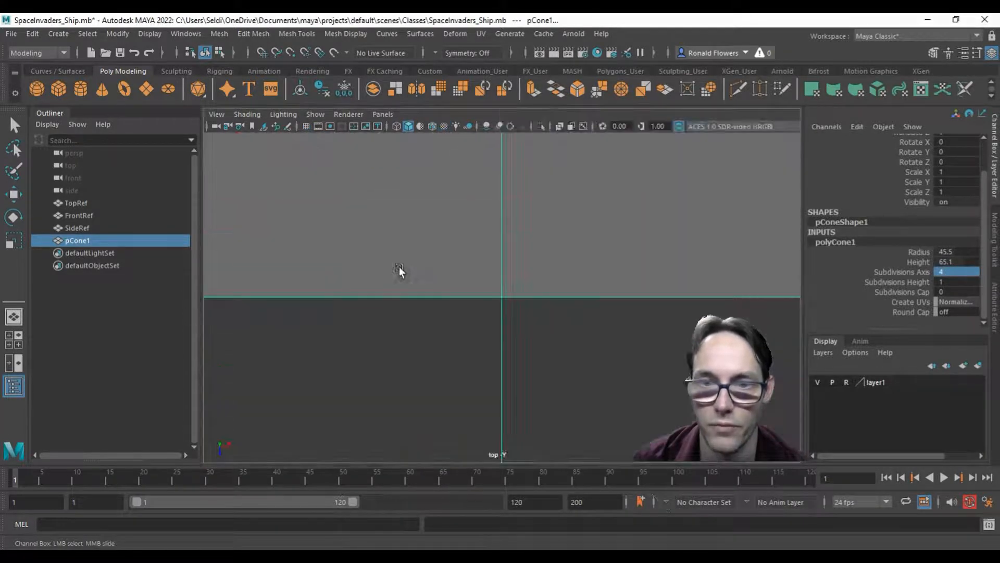
pyautogui.scroll(-6, 417, 297)
pyautogui.press('6')
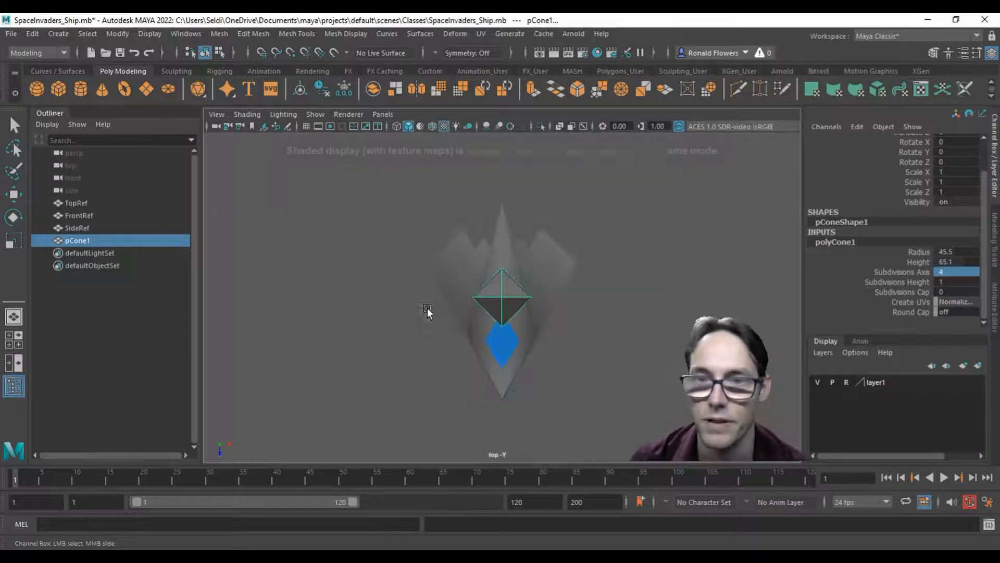
# - Rotate the cone 90 degrees about X and move it along Z to about 126, over the nose of the top reference
pyautogui.scroll(6, 456, 311)
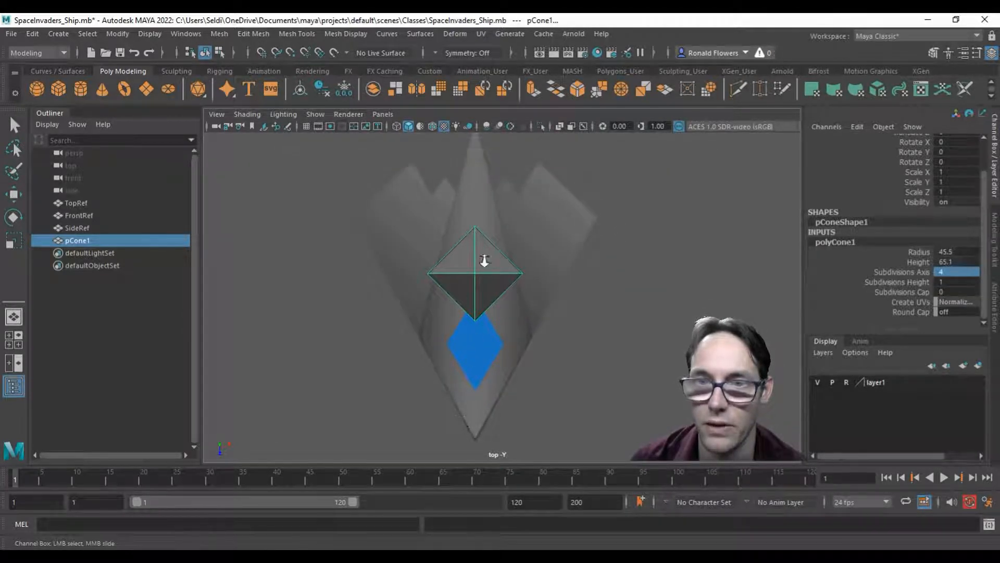
pyautogui.scroll(-2, 484, 259)
pyautogui.keyDown('alt'); pyautogui.moveTo(484, 156); pyautogui.dragTo(472, 174, button='middle'); pyautogui.keyUp('alt')
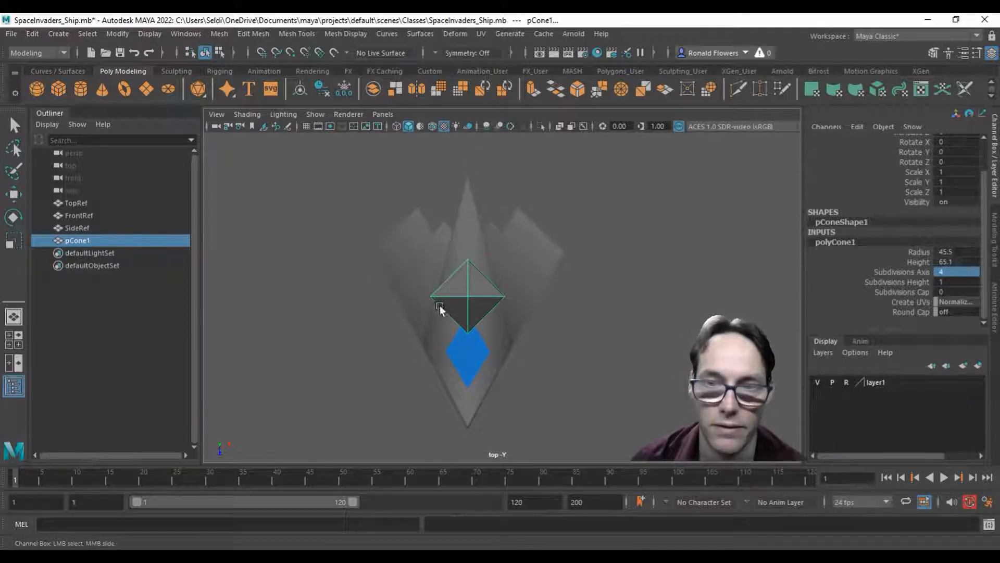
pyautogui.click(469, 299)
pyautogui.press('w')
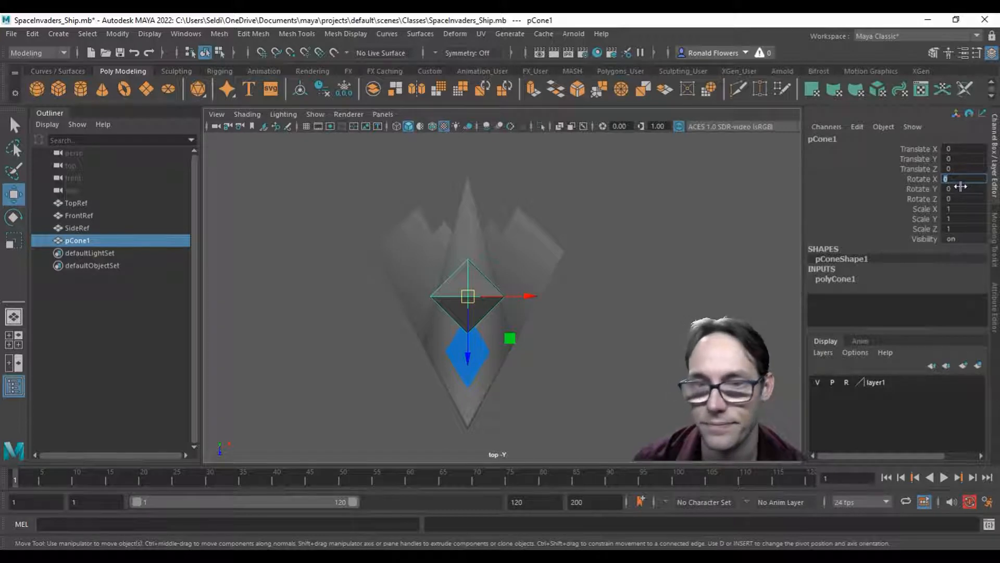
pyautogui.write('90')
pyautogui.press('Return')
pyautogui.moveTo(455, 349); pyautogui.dragTo(454, 454)
pyautogui.scroll(3, 516, 405)
pyautogui.keyDown('alt'); pyautogui.moveTo(550, 382); pyautogui.dragTo(576, 258, button='middle'); pyautogui.keyUp('alt')
pyautogui.scroll(2, 586, 284)
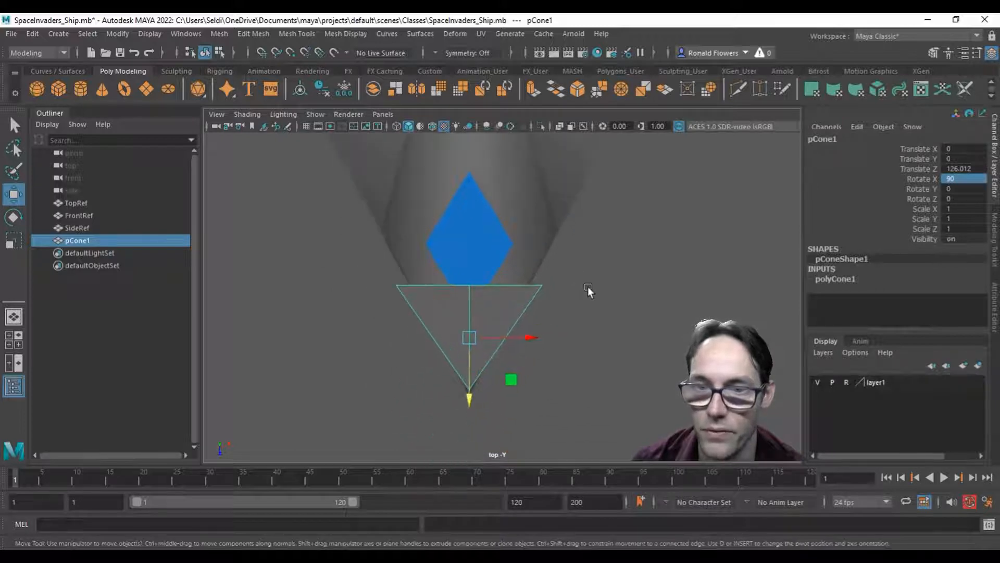
# - Fit the cone to the top reference's nose, with the tip vertex on the nose tip and the base vertices at Z about 62, scaled out to the hull edges
pyautogui.moveTo(589, 288); pyautogui.dragTo(536, 221, button='right')
pyautogui.moveTo(434, 358); pyautogui.dragTo(466, 442)
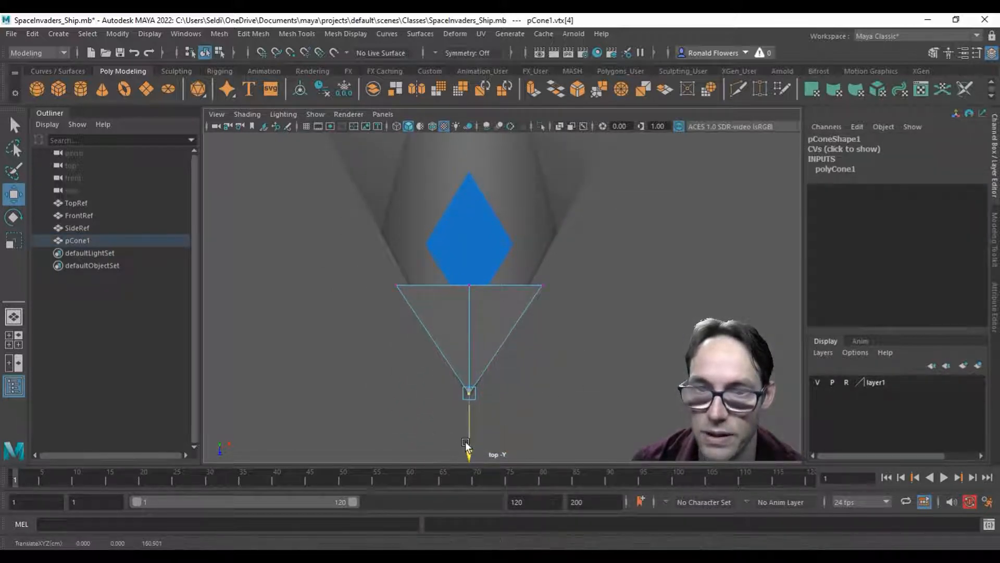
pyautogui.moveTo(371, 259); pyautogui.dragTo(583, 327)
pyautogui.moveTo(469, 351); pyautogui.dragTo(468, 302)
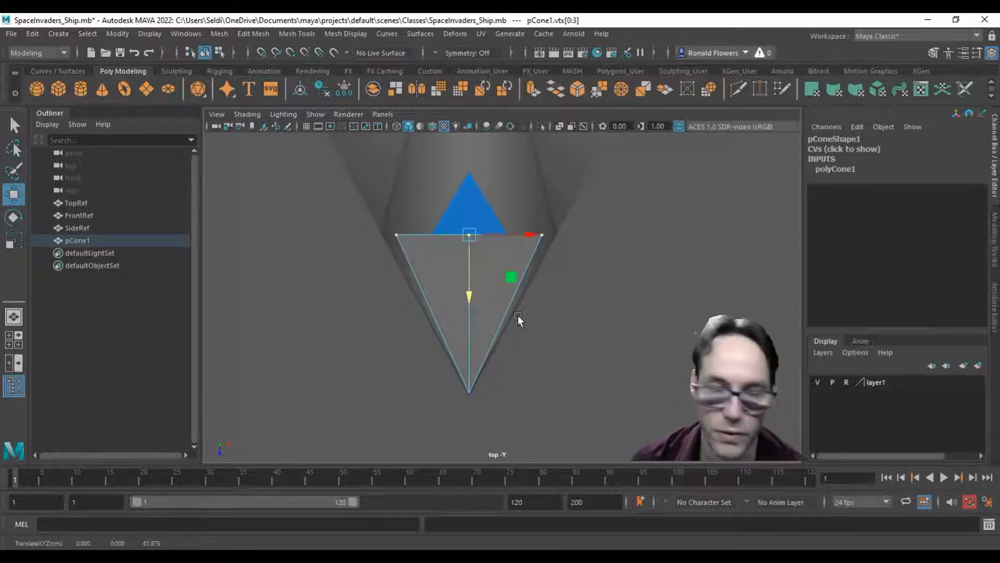
pyautogui.press('r')
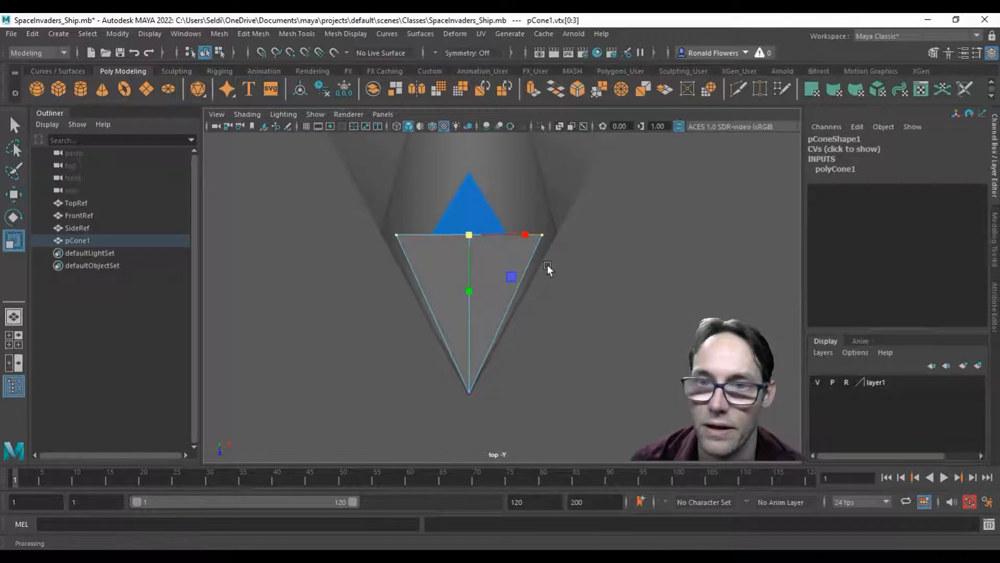
pyautogui.moveTo(467, 234); pyautogui.dragTo(489, 232)
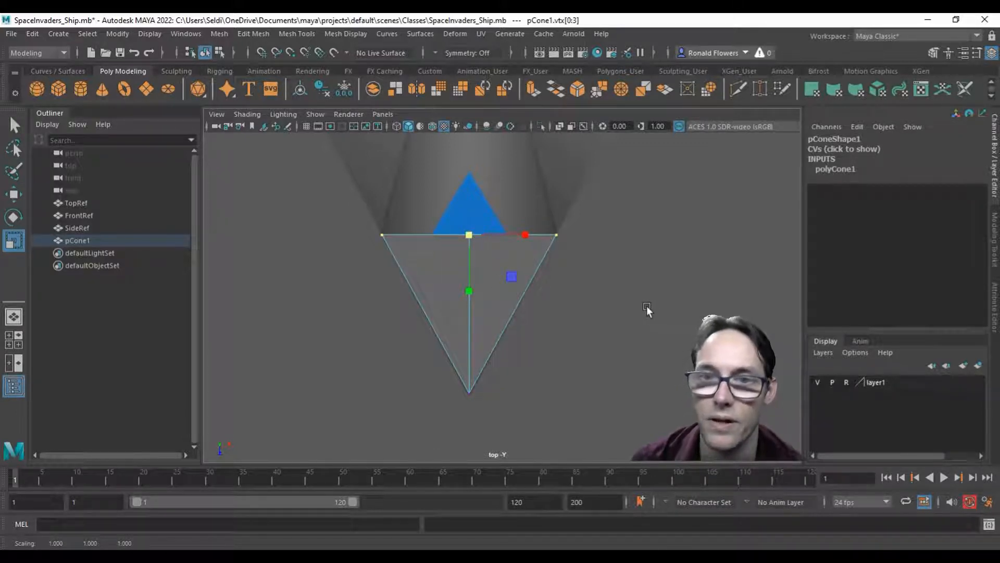
# - Return the cone to object mode and raise the Transparency of its lambert1 material until the reference image shows through
pyautogui.moveTo(419, 262); pyautogui.dragTo(487, 201, button='right')
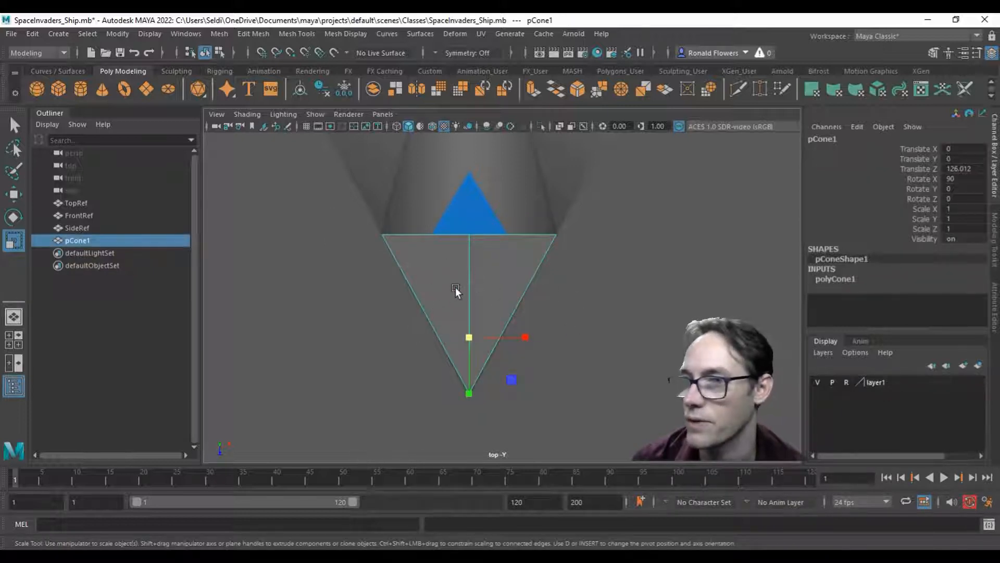
pyautogui.click(996, 300)
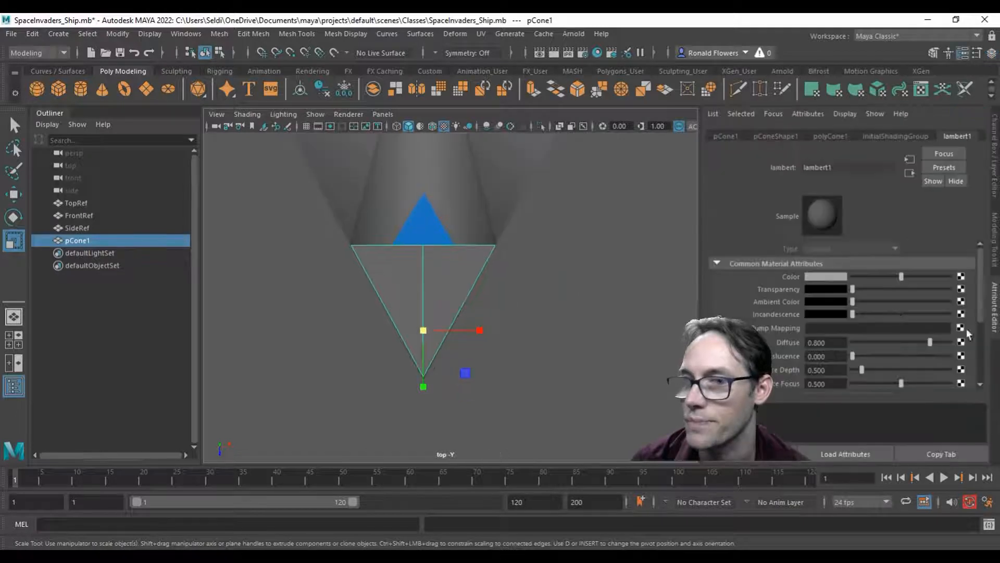
pyautogui.moveTo(855, 287); pyautogui.dragTo(888, 284)
pyautogui.scroll(-5, 512, 269)
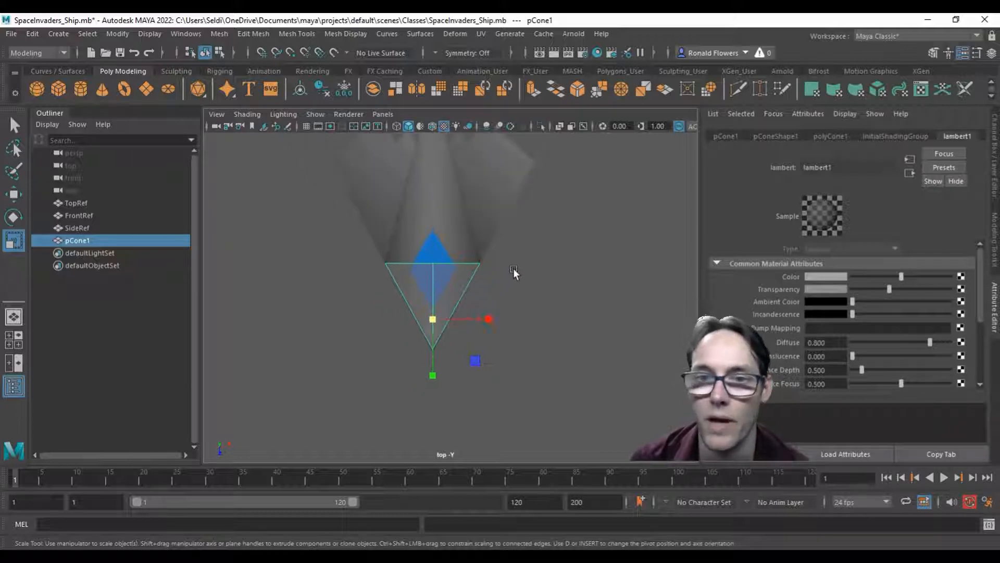
pyautogui.scroll(3, 512, 268)
pyautogui.keyDown('alt'); pyautogui.moveTo(500, 233); pyautogui.dragTo(490, 280, button='middle'); pyautogui.keyUp('alt')
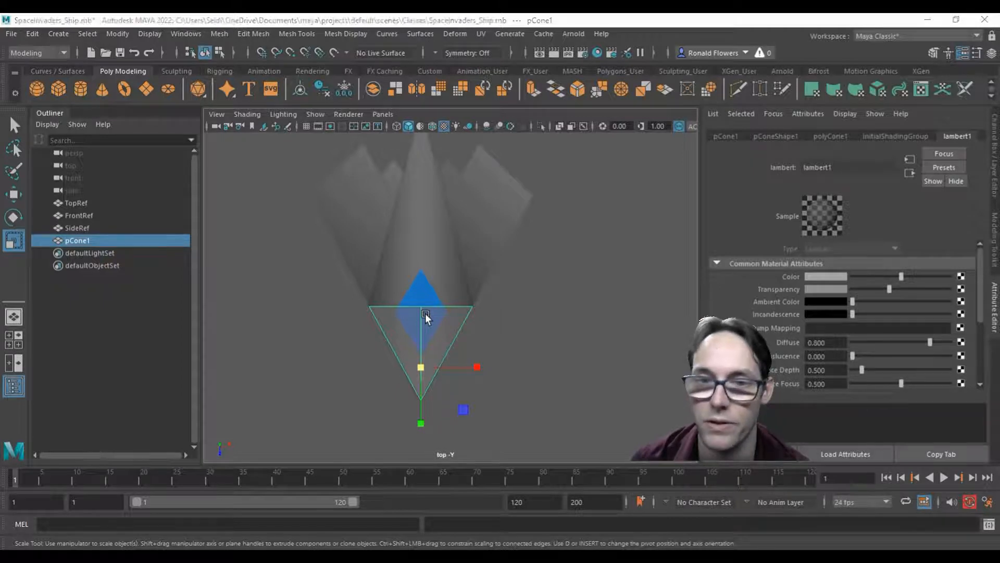
# - In the side view, lower the cone's upper base vertex to Y about 41, at the peak of the blue canopy
pyautogui.press('space')
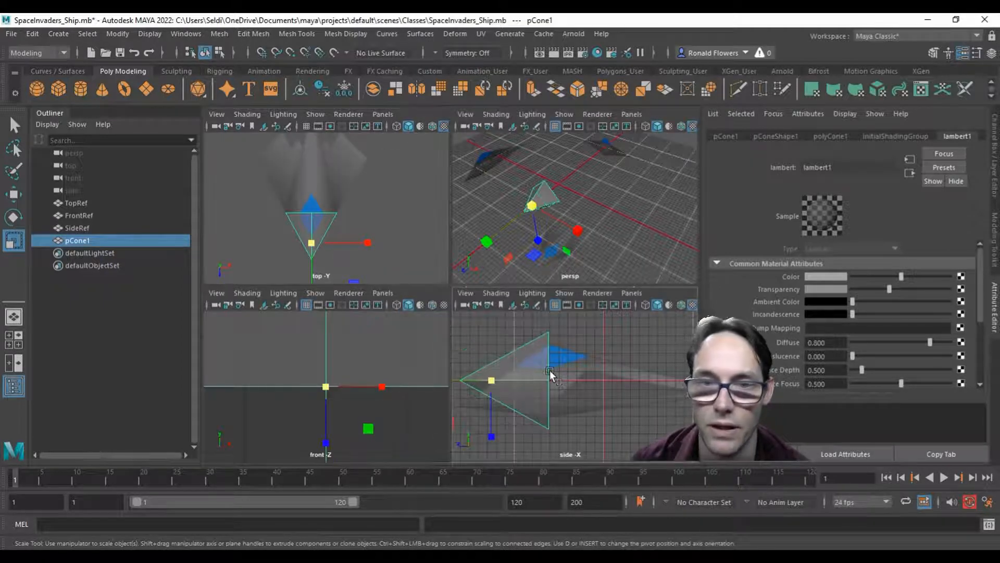
pyautogui.press('space')
pyautogui.keyDown('alt'); pyautogui.moveTo(417, 305); pyautogui.dragTo(532, 304, button='middle'); pyautogui.keyUp('alt')
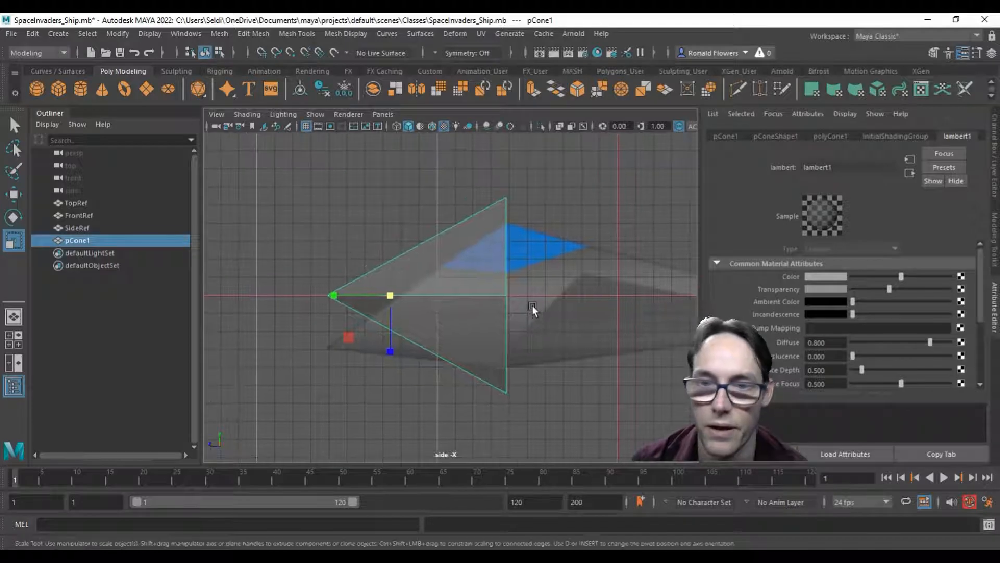
pyautogui.scroll(1, 535, 309)
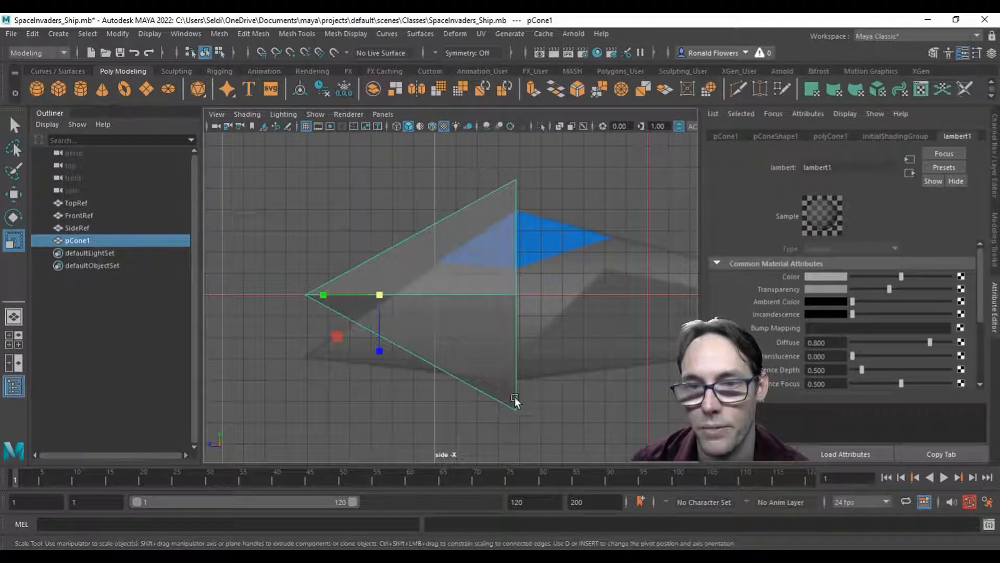
pyautogui.scroll(1, 497, 311)
pyautogui.moveTo(511, 218); pyautogui.dragTo(465, 215, button='right')
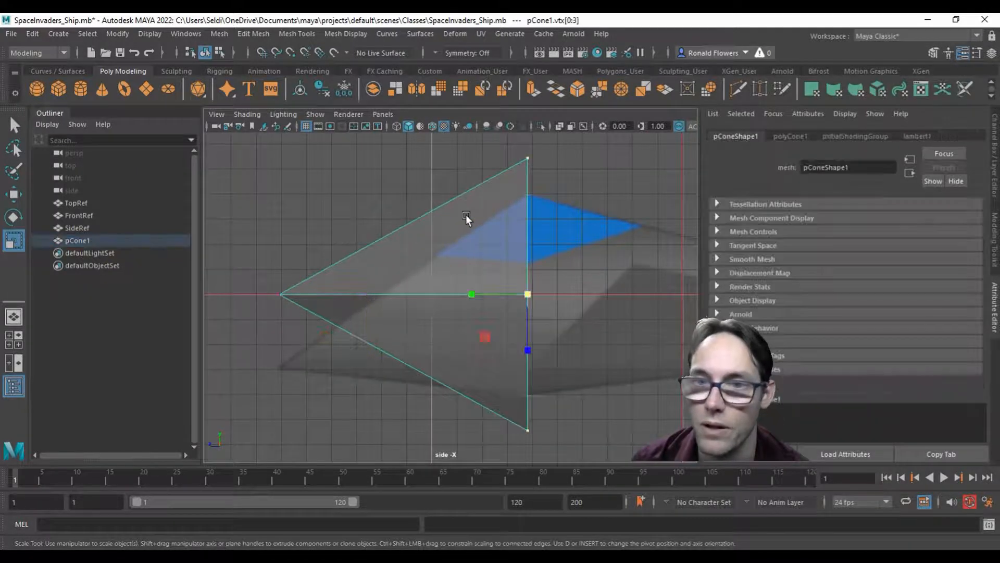
pyautogui.moveTo(525, 163); pyautogui.dragTo(526, 165)
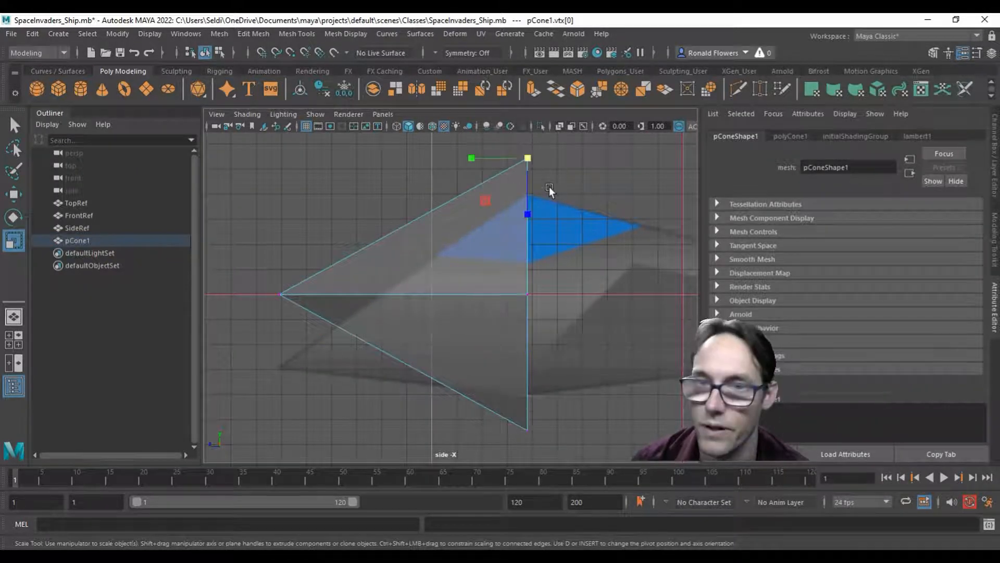
pyautogui.press('w')
pyautogui.moveTo(527, 136); pyautogui.dragTo(521, 171)
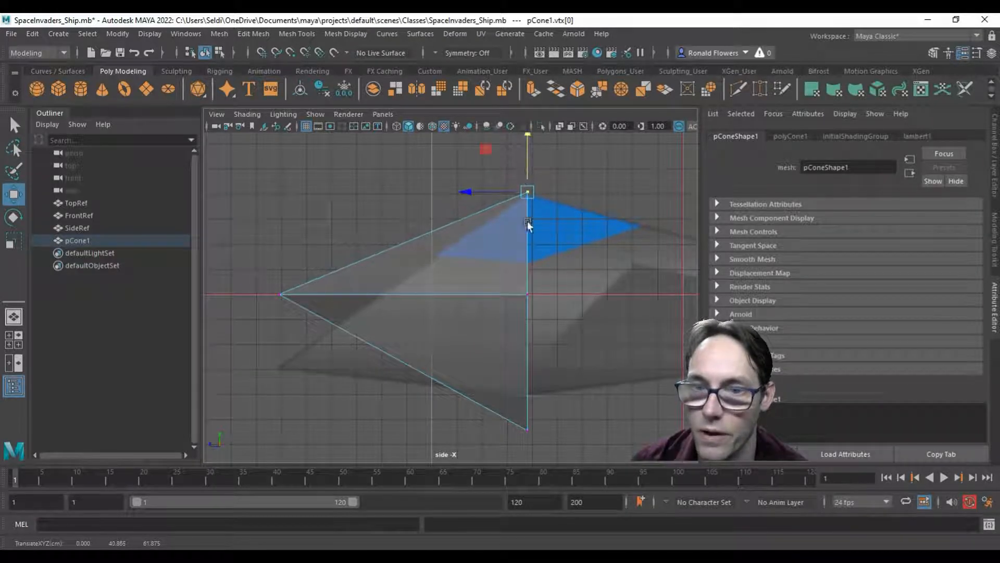
# - Raise the lower base vertex to Y about -40 and lower the tip vertex to Y about -30, matching the side reference's outline
pyautogui.moveTo(555, 451); pyautogui.dragTo(555, 451)
pyautogui.moveTo(533, 371); pyautogui.dragTo(511, 335)
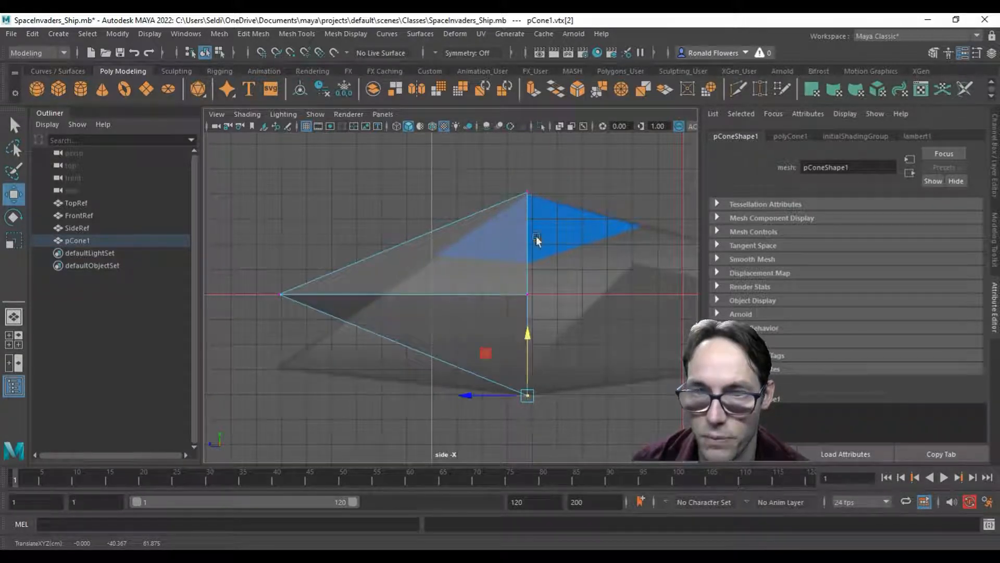
pyautogui.moveTo(258, 247); pyautogui.dragTo(310, 348)
pyautogui.moveTo(279, 229); pyautogui.dragTo(260, 301)
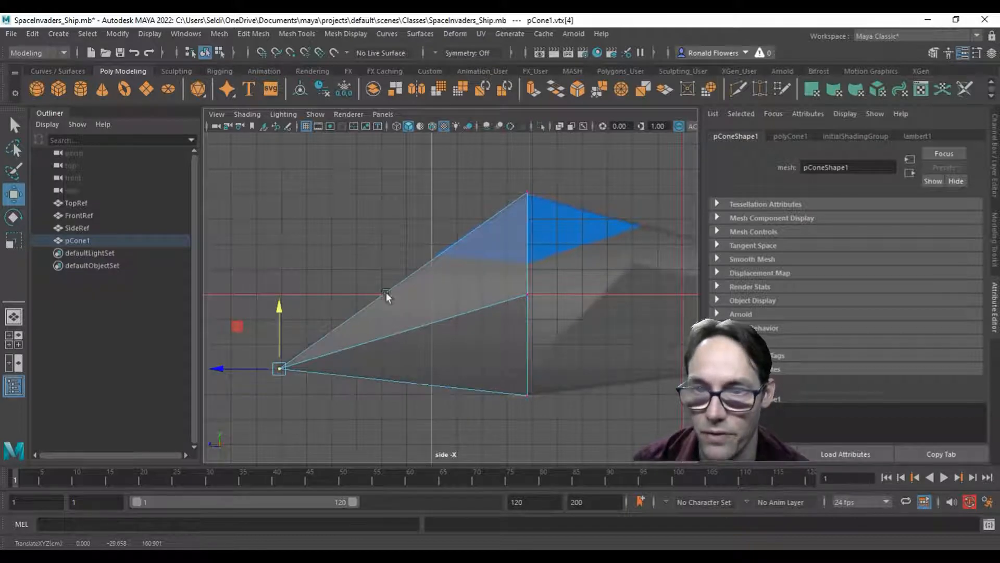
# - Show the front view full size with textured shading
pyautogui.press('space')
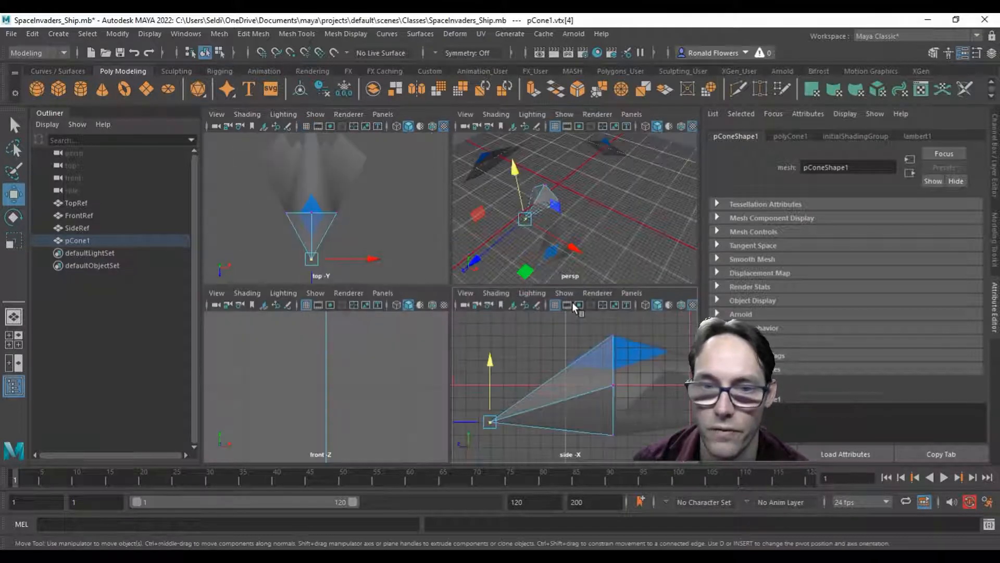
pyautogui.press('space')
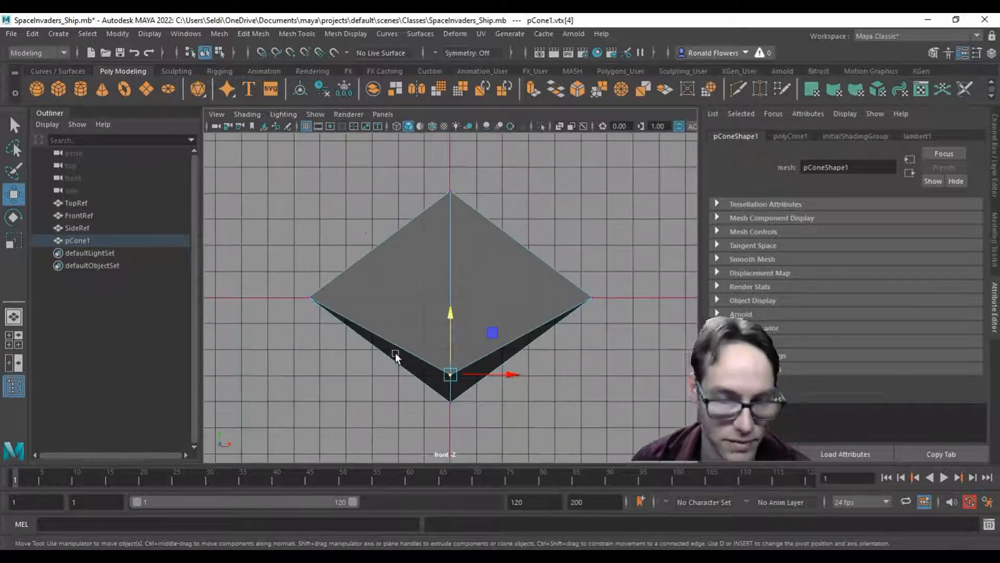
pyautogui.press('6')
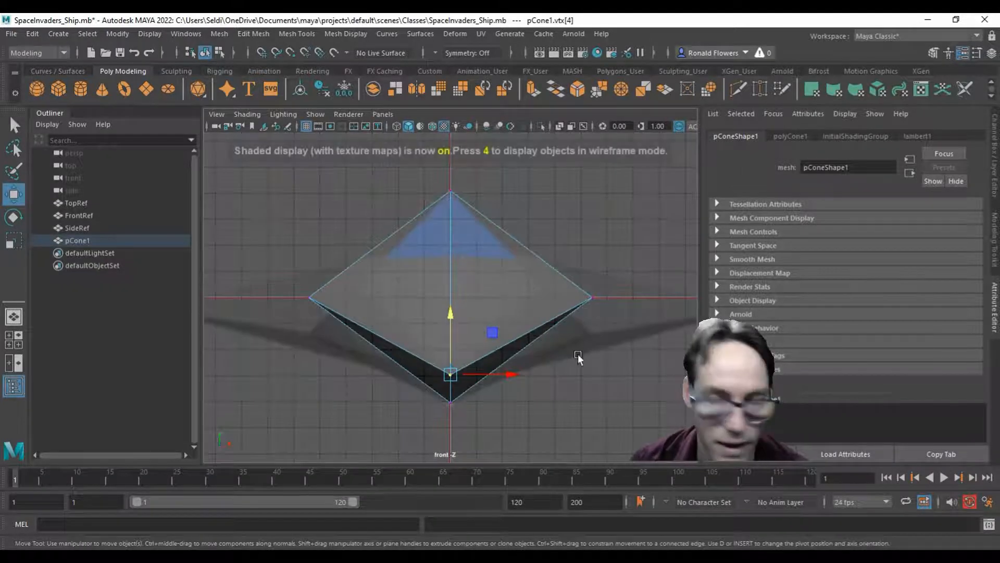
# - Select the cone's two outer side vertices and lower them together onto the wing line of the front reference
pyautogui.press('q')
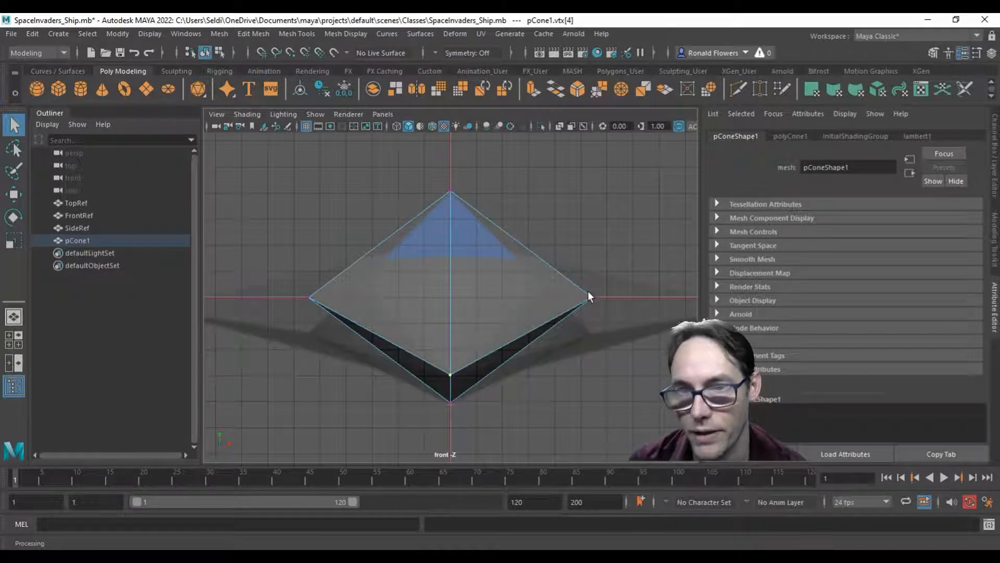
pyautogui.moveTo(571, 271); pyautogui.dragTo(604, 321)
pyautogui.moveTo(291, 258); pyautogui.dragTo(340, 339)
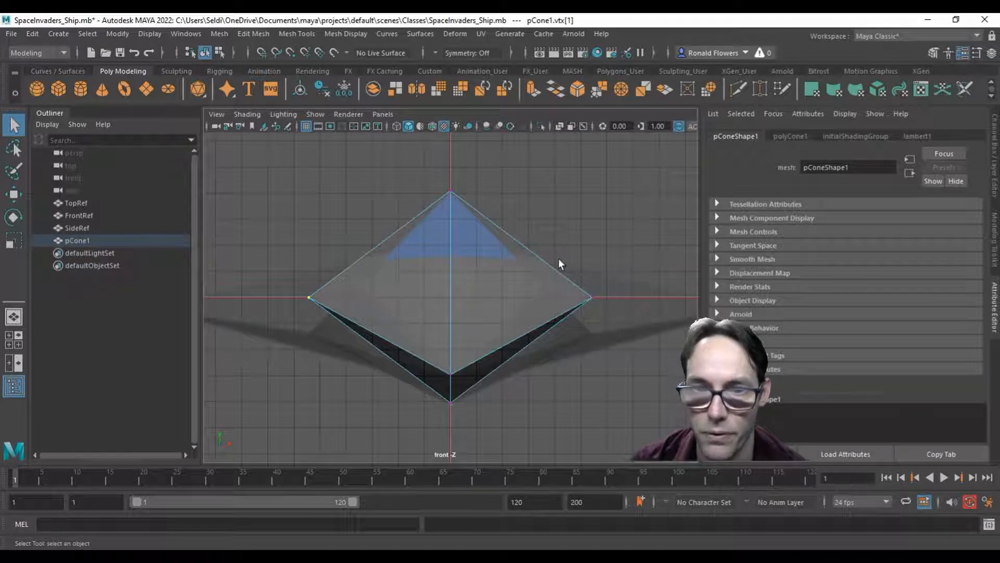
pyautogui.moveTo(288, 264); pyautogui.dragTo(331, 327)
pyautogui.keyDown('shift'); pyautogui.moveTo(568, 251); pyautogui.dragTo(642, 363); pyautogui.keyUp('shift')
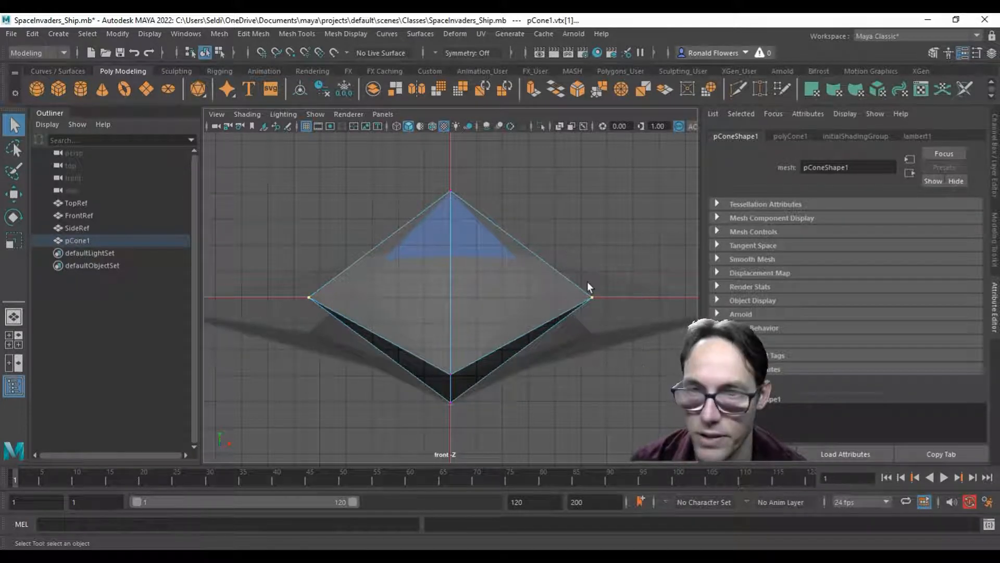
pyautogui.press('w')
pyautogui.click(447, 233)
pyautogui.moveTo(447, 234); pyautogui.dragTo(449, 268)
pyautogui.press('space')
pyautogui.press('space')
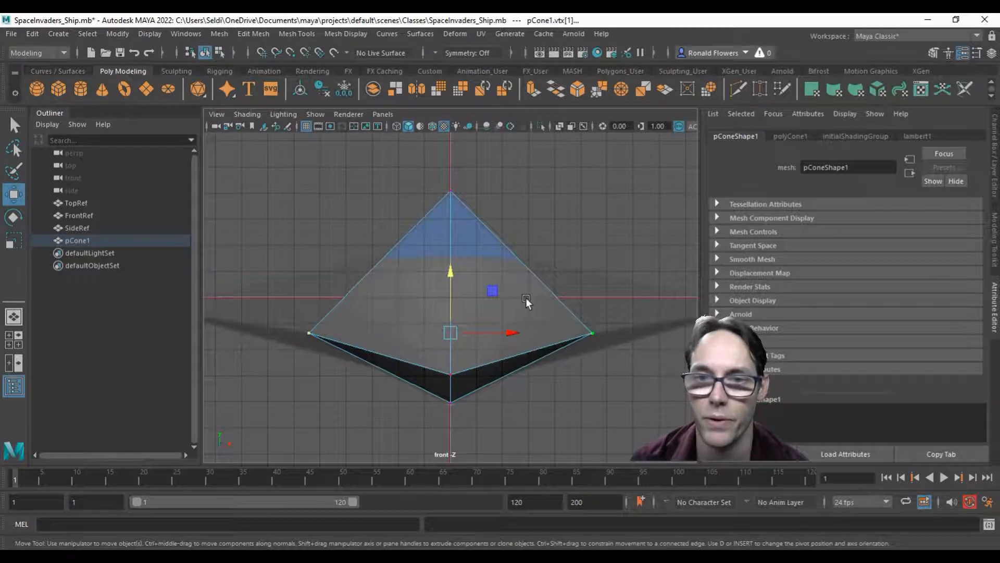
# - Show the perspective view full size and hide its grid
pyautogui.press('space')
pyautogui.press('space')
pyautogui.keyDown('alt'); pyautogui.moveTo(567, 227); pyautogui.dragTo(411, 186); pyautogui.keyUp('alt')
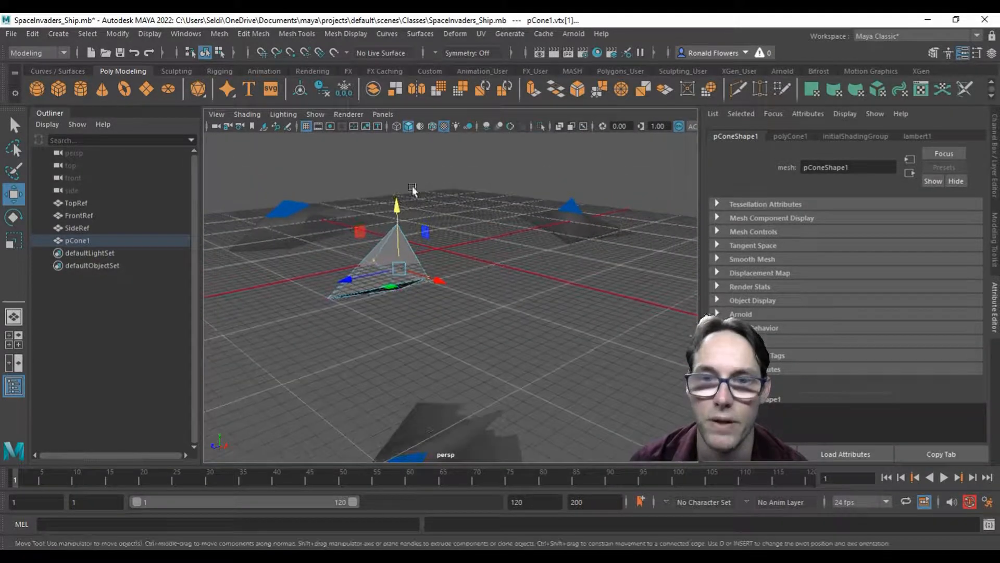
pyautogui.keyDown('alt'); pyautogui.moveTo(433, 345); pyautogui.dragTo(380, 350); pyautogui.keyUp('alt')
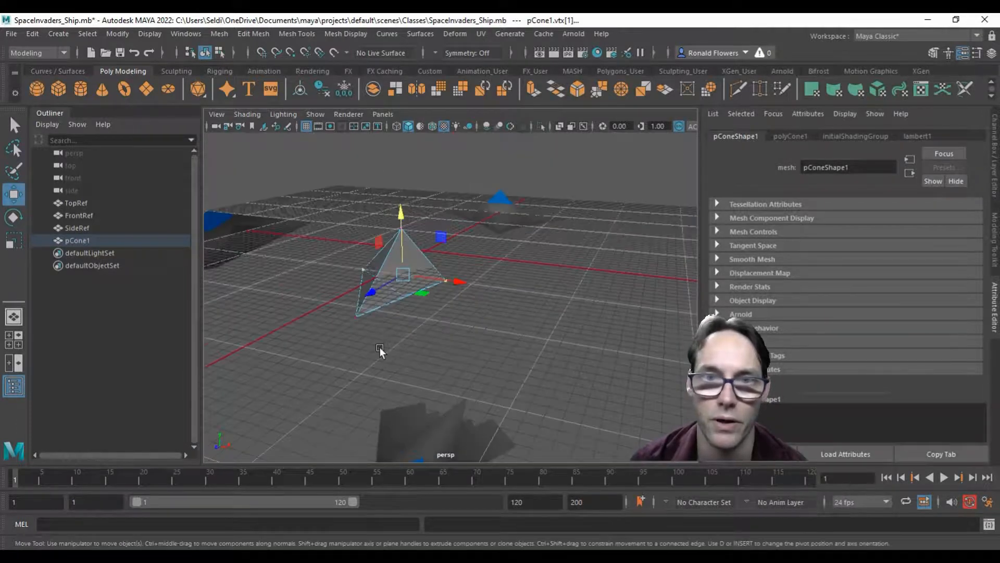
pyautogui.click(306, 127)
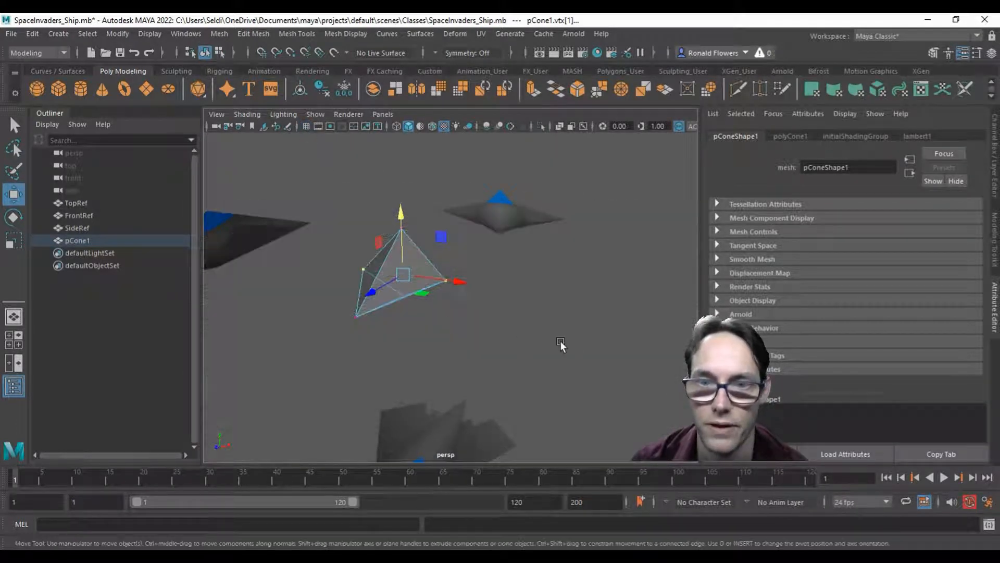
pyautogui.keyDown('alt'); pyautogui.moveTo(607, 329); pyautogui.dragTo(524, 327); pyautogui.keyUp('alt')
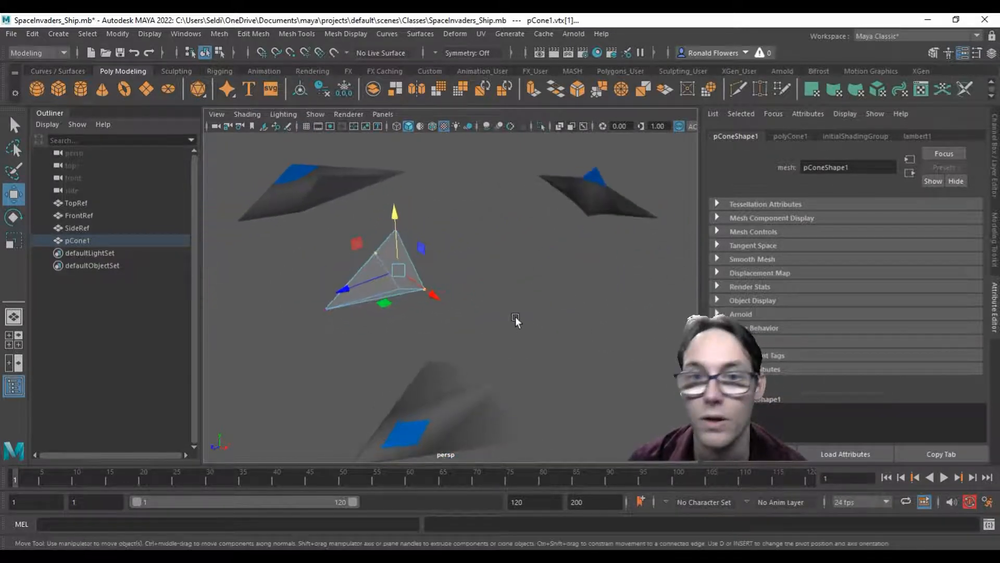
# - Use Multi-Cut to cut an edge across the cone's base between its two outer side vertices
pyautogui.press('q')
pyautogui.keyDown('alt'); pyautogui.moveTo(468, 255); pyautogui.dragTo(426, 239); pyautogui.keyUp('alt')
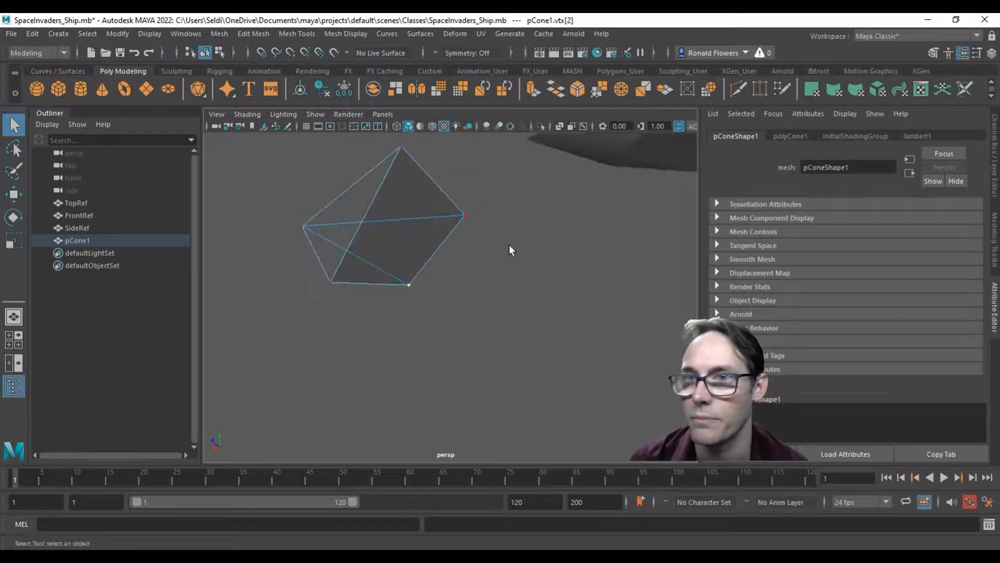
pyautogui.click(738, 89)
pyautogui.scroll(2, 528, 221)
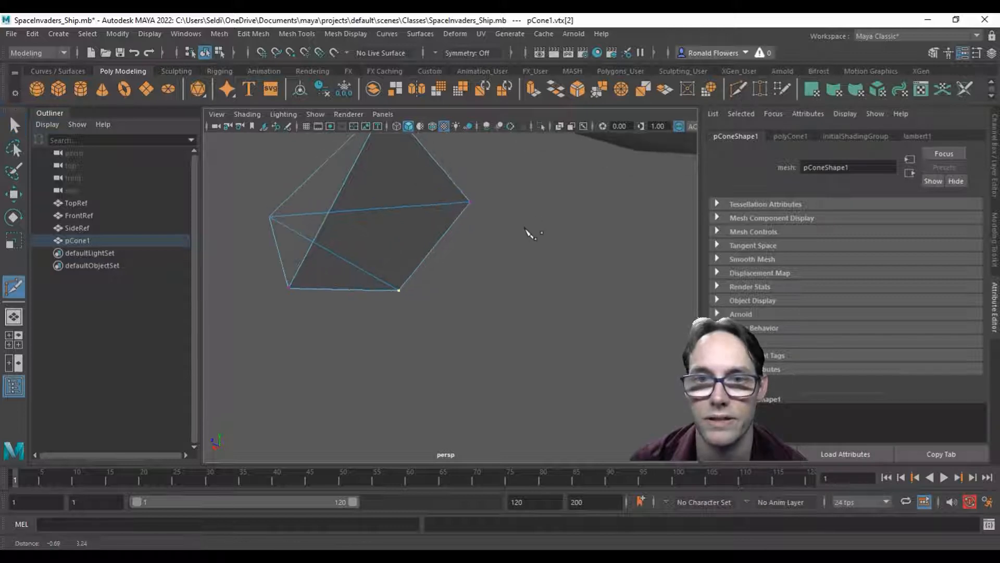
pyautogui.keyDown('alt'); pyautogui.moveTo(526, 220); pyautogui.dragTo(528, 278, button='middle'); pyautogui.keyUp('alt')
pyautogui.keyDown('alt'); pyautogui.moveTo(516, 287); pyautogui.dragTo(445, 274); pyautogui.keyUp('alt')
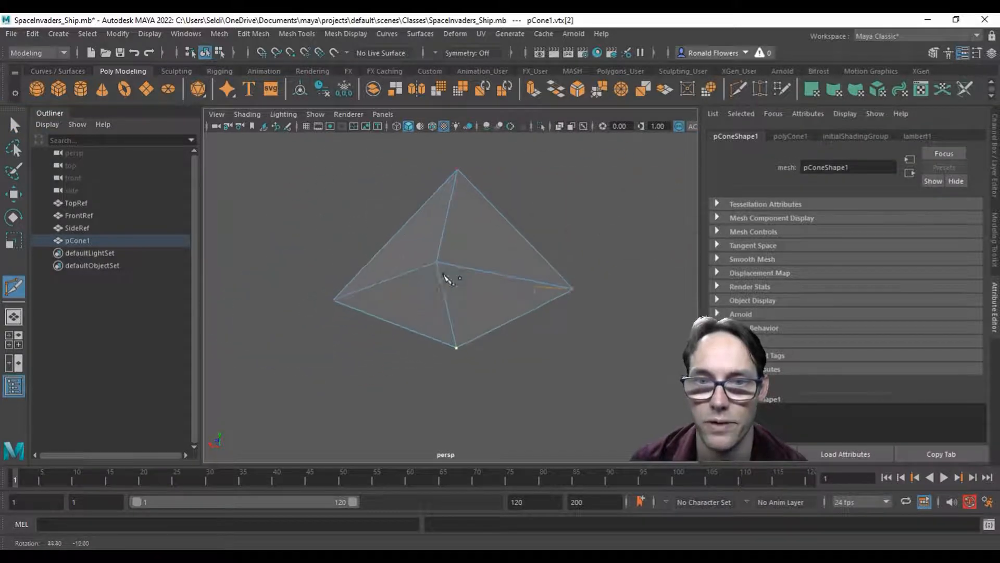
pyautogui.click(334, 300)
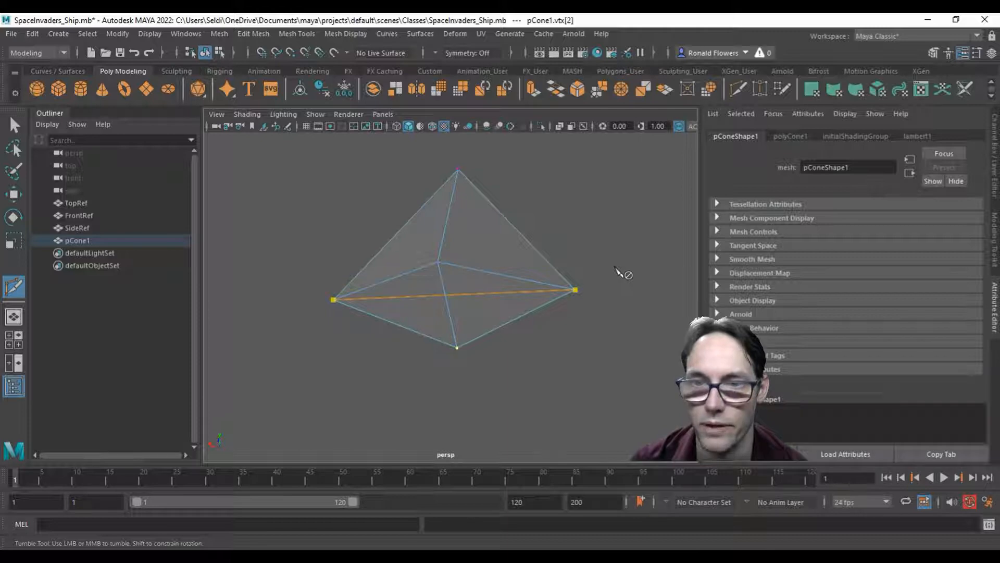
pyautogui.press('Return')
# - Cut a second edge across the base from the upper vertex to the lower vertex, crossing the first cut
pyautogui.keyDown('alt'); pyautogui.moveTo(524, 311); pyautogui.dragTo(599, 346); pyautogui.keyUp('alt')
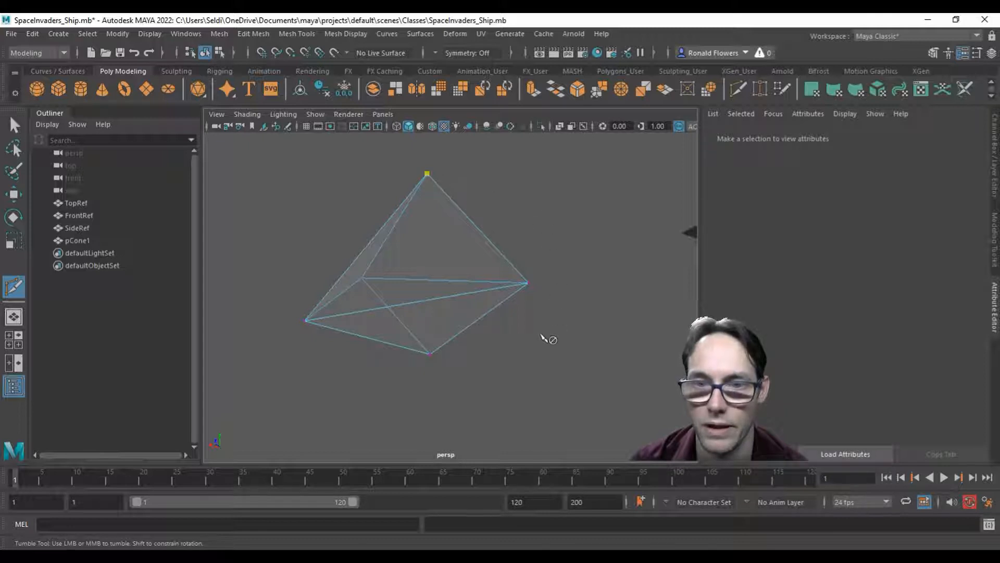
pyautogui.press('Return')
pyautogui.keyDown('alt'); pyautogui.moveTo(520, 344); pyautogui.dragTo(574, 335); pyautogui.keyUp('alt')
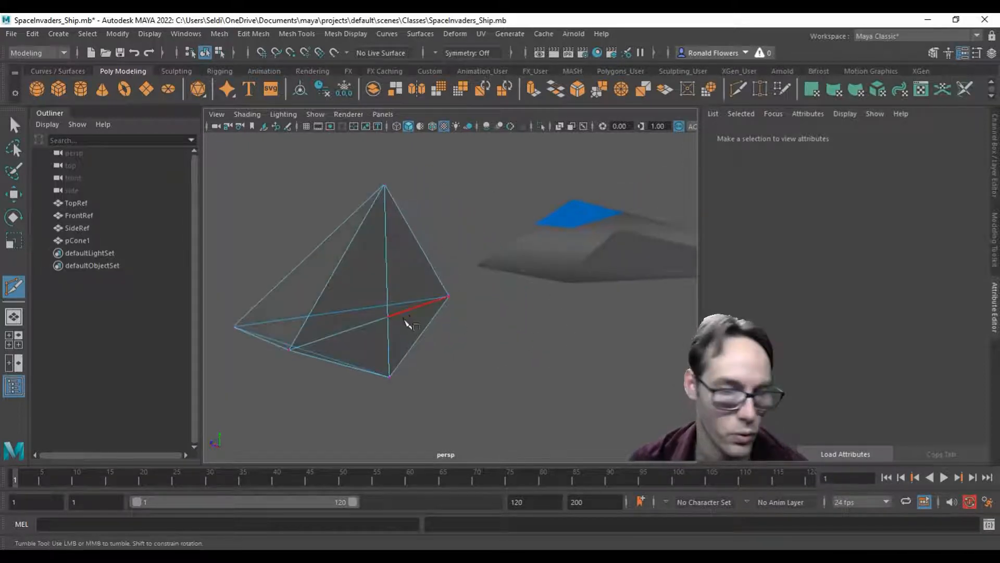
pyautogui.press('q')
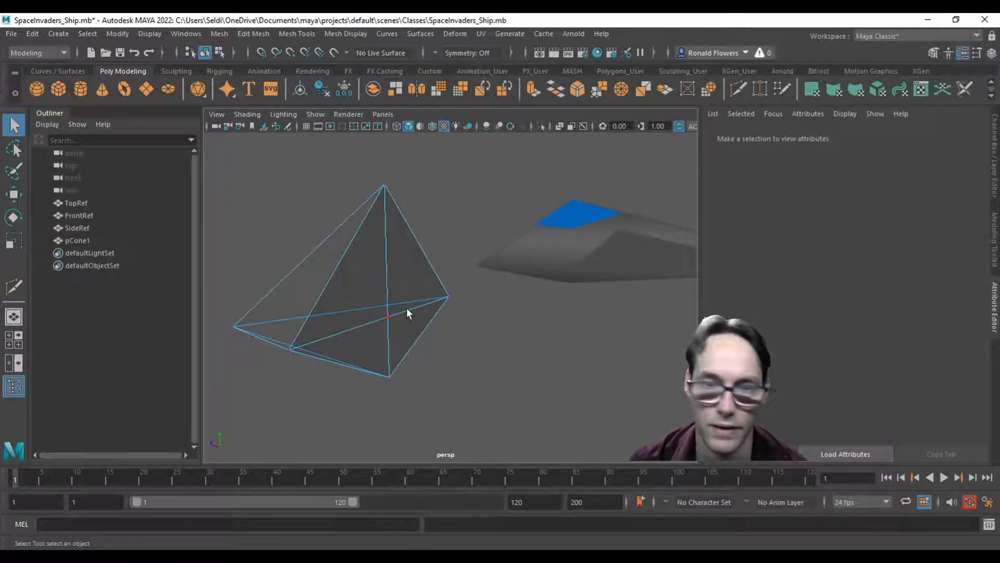
# - Select the vertex where the base cuts cross and move it straight back to the tail tip of the top reference
pyautogui.click(388, 316)
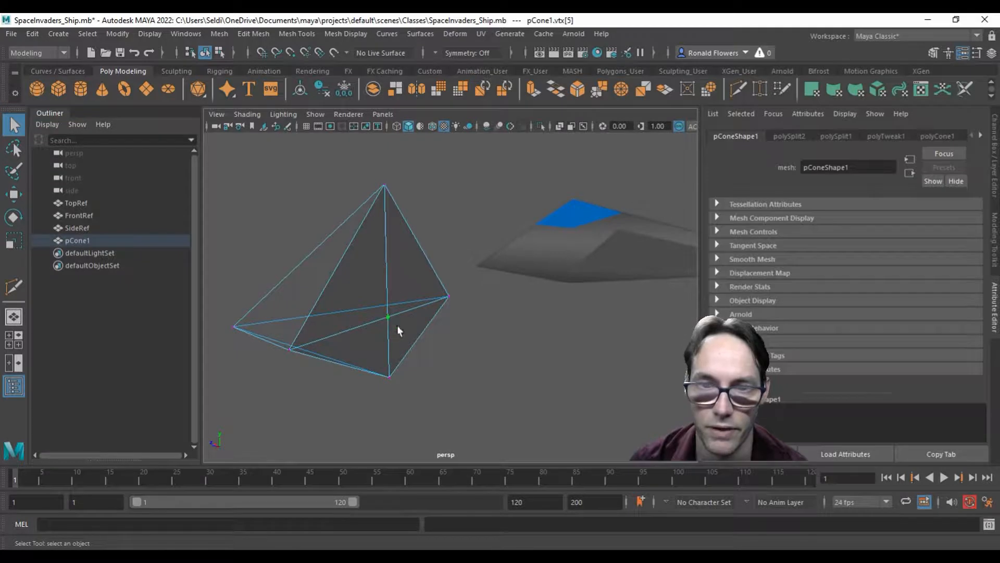
pyautogui.press('w')
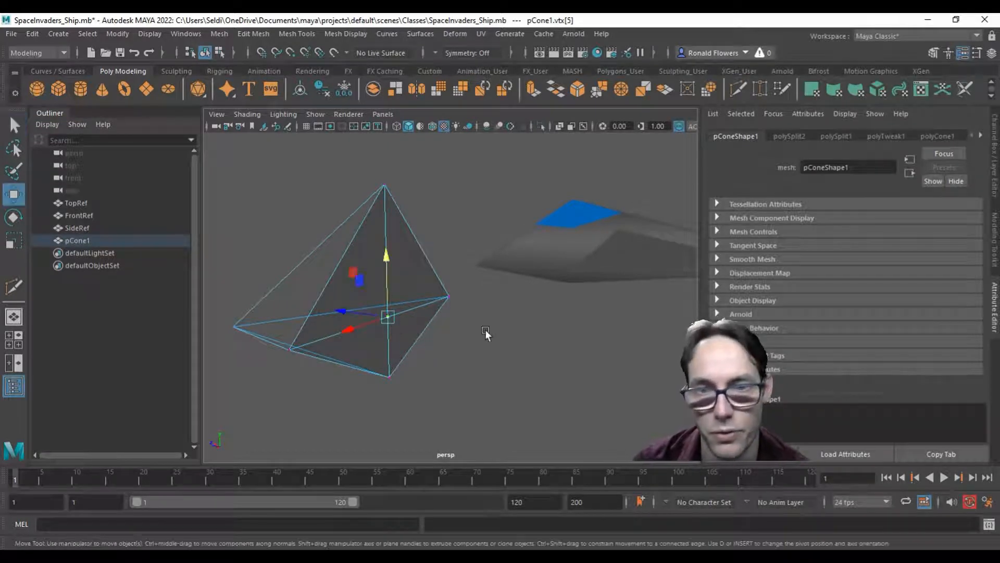
pyautogui.moveTo(344, 311); pyautogui.dragTo(475, 305)
pyautogui.press('space')
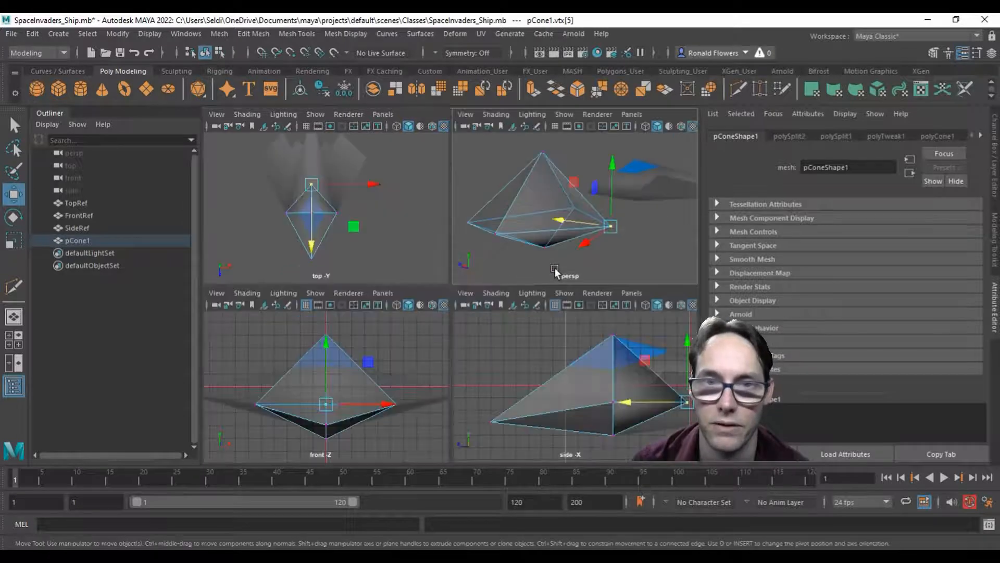
pyautogui.press('space')
pyautogui.keyDown('alt'); pyautogui.moveTo(481, 195); pyautogui.dragTo(437, 350, button='middle'); pyautogui.keyUp('alt')
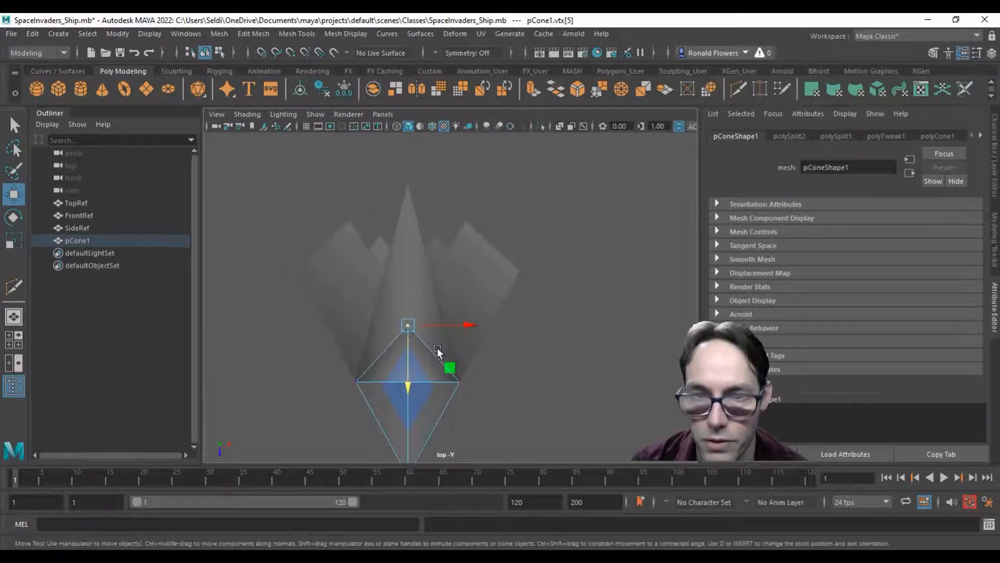
pyautogui.moveTo(413, 386); pyautogui.dragTo(420, 243)
pyautogui.scroll(5, 435, 223)
pyautogui.keyDown('alt'); pyautogui.moveTo(406, 180); pyautogui.dragTo(427, 262, button='middle'); pyautogui.keyUp('alt')
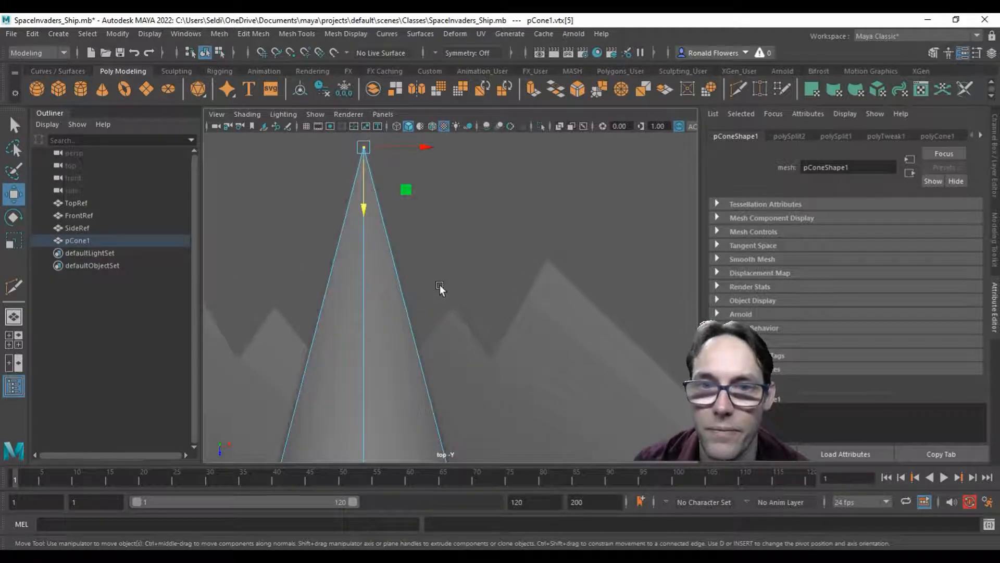
# - Compare the extended body with the side reference, and examine its shape from several angles in the perspective view
pyautogui.press('space')
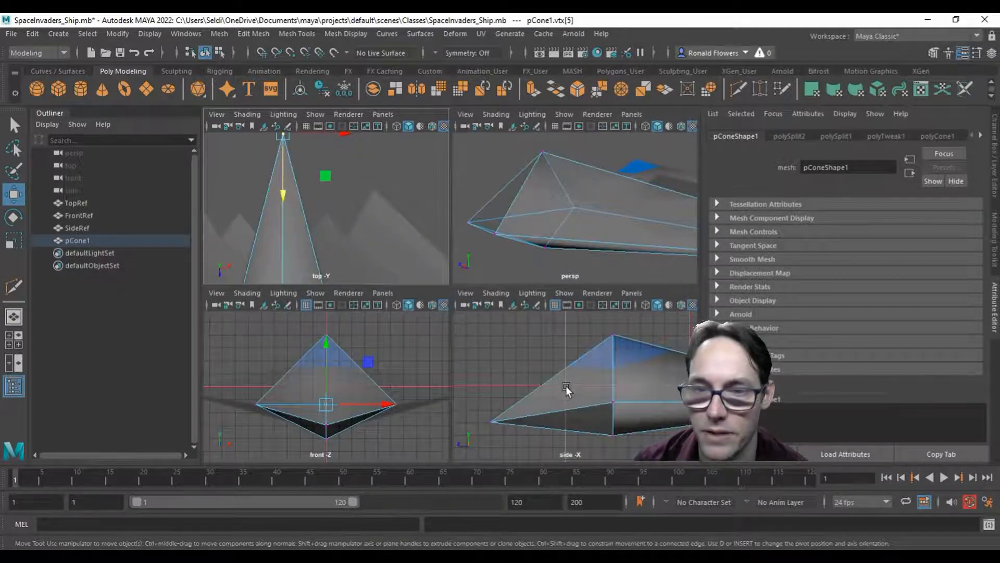
pyautogui.press('space')
pyautogui.scroll(-3, 583, 359)
pyautogui.keyDown('alt'); pyautogui.moveTo(585, 319); pyautogui.dragTo(395, 291, button='middle'); pyautogui.keyUp('alt')
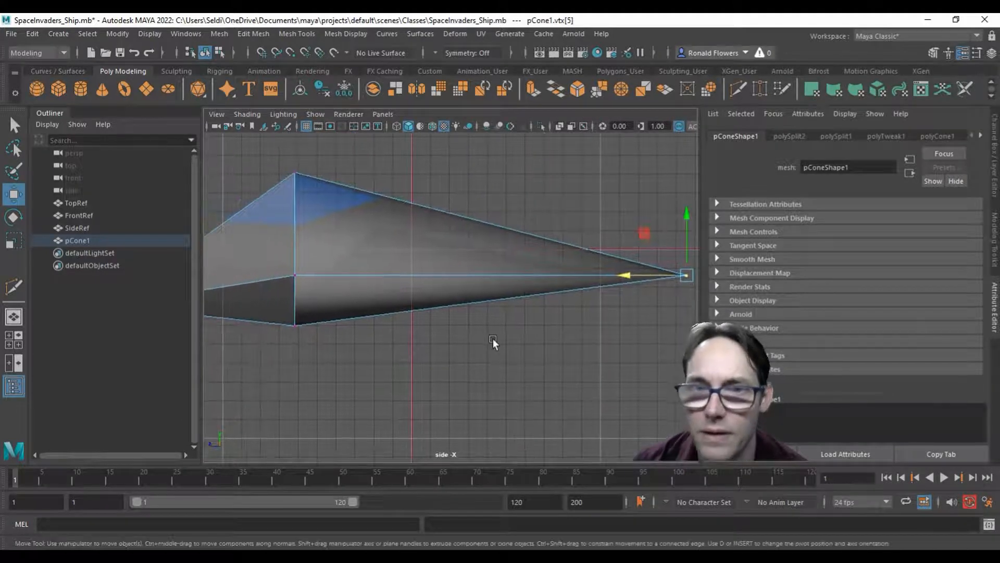
pyautogui.keyDown('alt'); pyautogui.moveTo(397, 330); pyautogui.dragTo(433, 294, button='middle'); pyautogui.keyUp('alt')
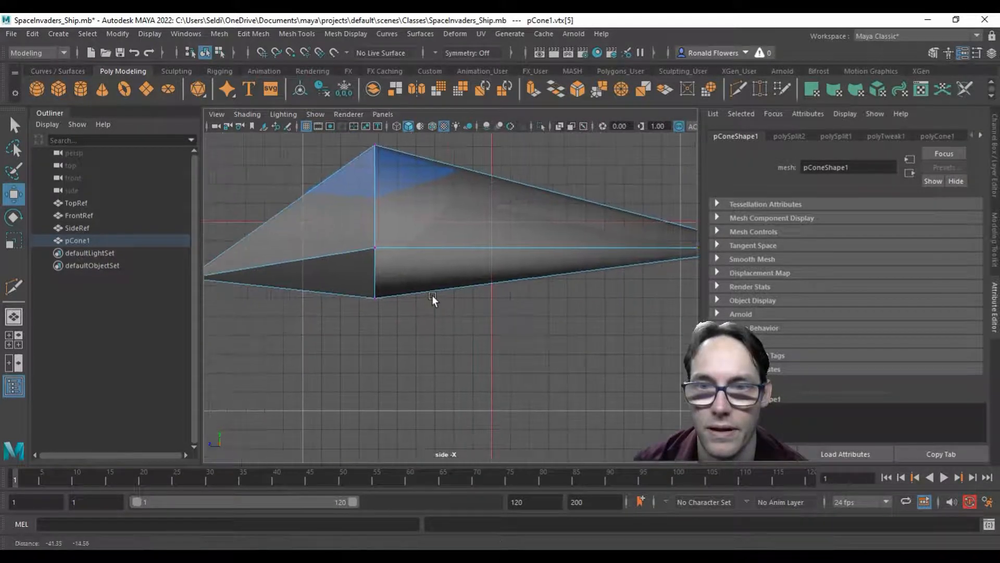
pyautogui.scroll(-2, 432, 295)
pyautogui.press('space')
pyautogui.press('space')
pyautogui.keyDown('alt'); pyautogui.moveTo(526, 282); pyautogui.dragTo(495, 373); pyautogui.keyUp('alt')
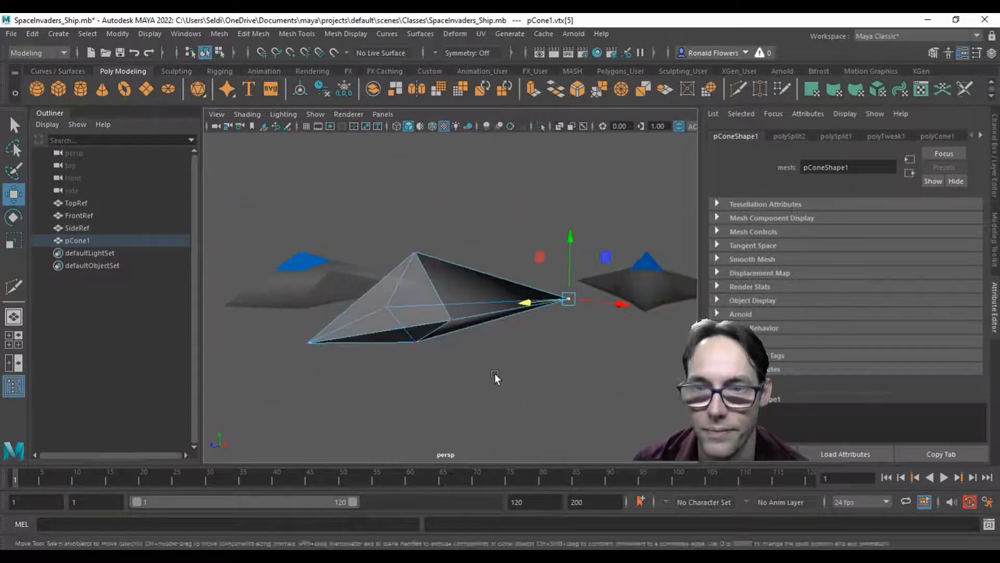
pyautogui.click(495, 373)
pyautogui.keyDown('alt'); pyautogui.moveTo(559, 357); pyautogui.dragTo(496, 330); pyautogui.keyUp('alt')
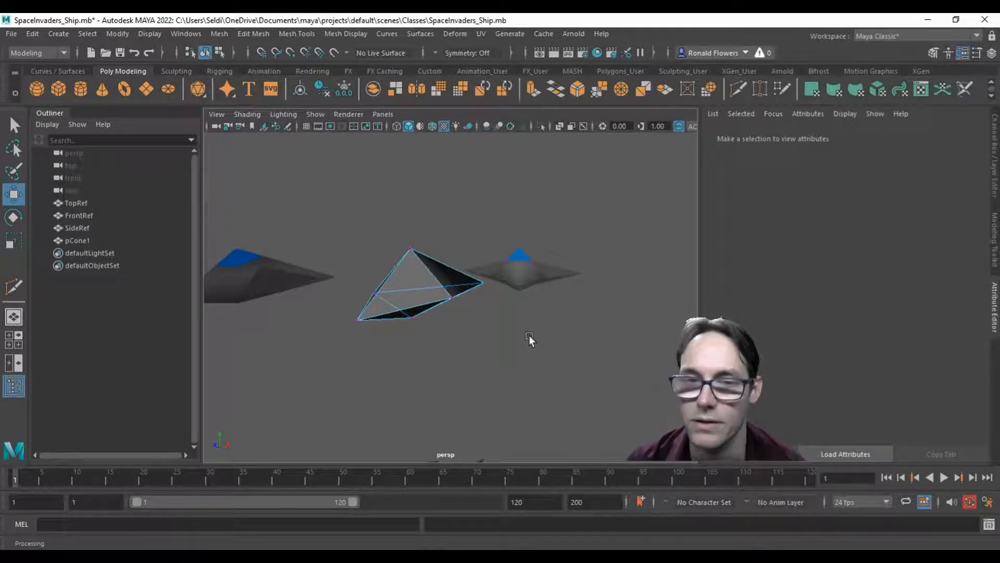
pyautogui.keyDown('alt'); pyautogui.moveTo(518, 348); pyautogui.dragTo(434, 337); pyautogui.keyUp('alt')
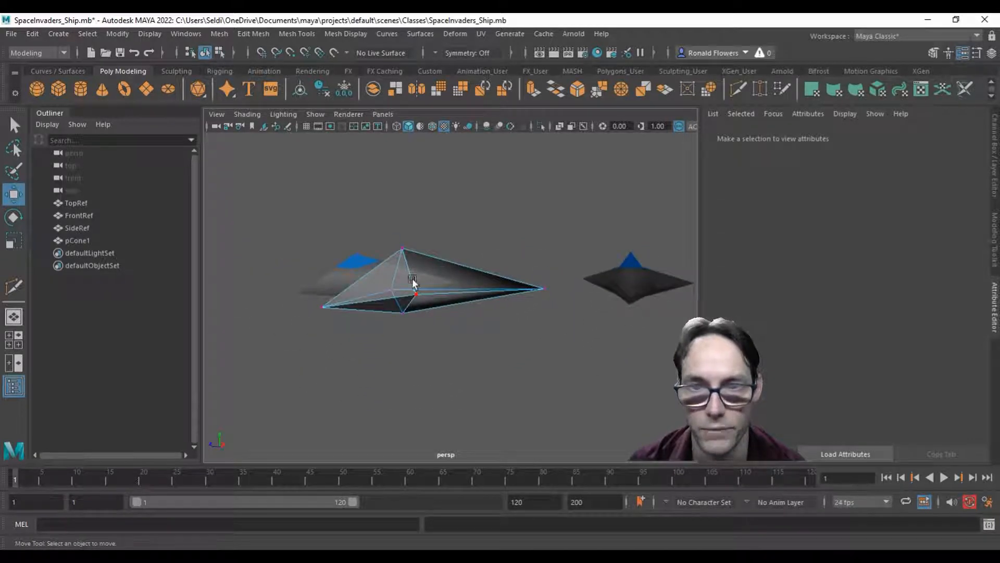
pyautogui.keyDown('alt'); pyautogui.moveTo(464, 301); pyautogui.dragTo(358, 282); pyautogui.keyUp('alt')
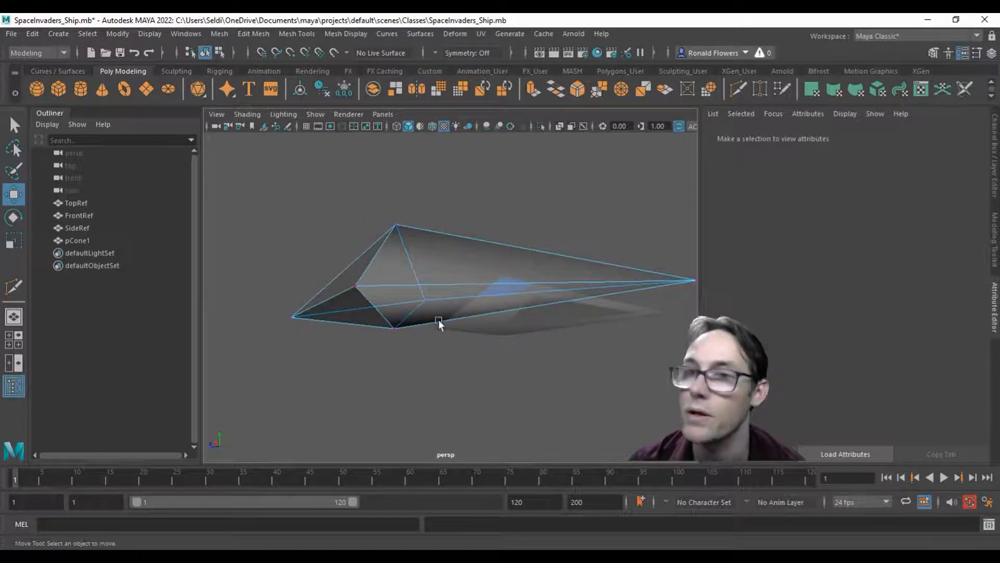
pyautogui.keyDown('alt'); pyautogui.moveTo(535, 199); pyautogui.dragTo(526, 269); pyautogui.keyUp('alt')
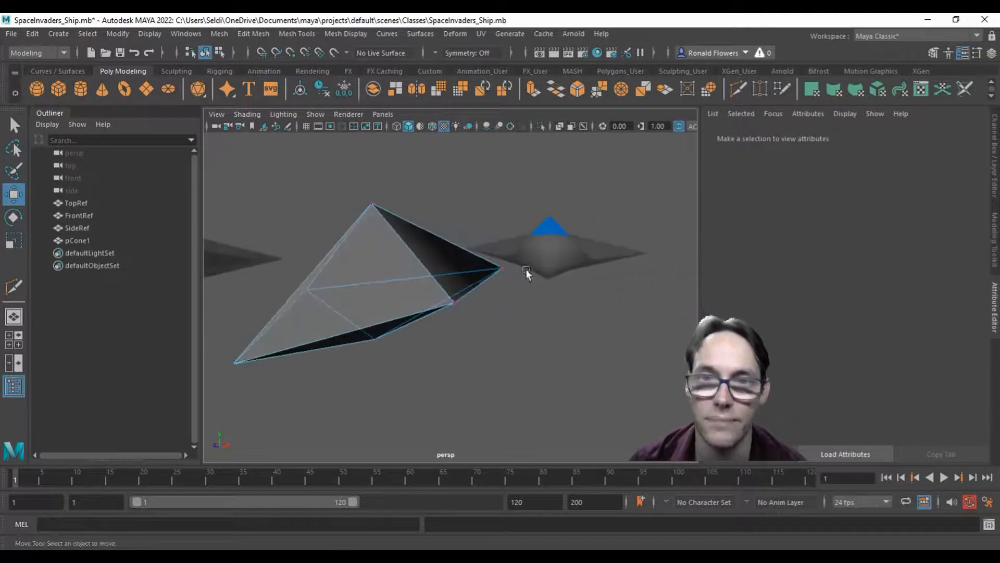
# - Set modeling symmetry to Object X
pyautogui.click(435, 51)
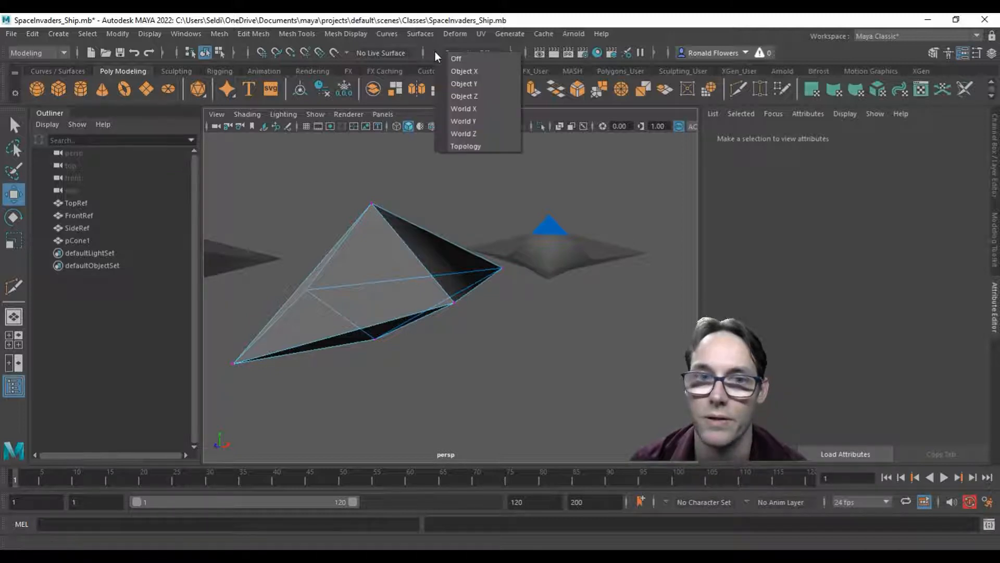
pyautogui.click(454, 72)
pyautogui.keyDown('alt'); pyautogui.moveTo(546, 318); pyautogui.dragTo(504, 290); pyautogui.keyUp('alt')
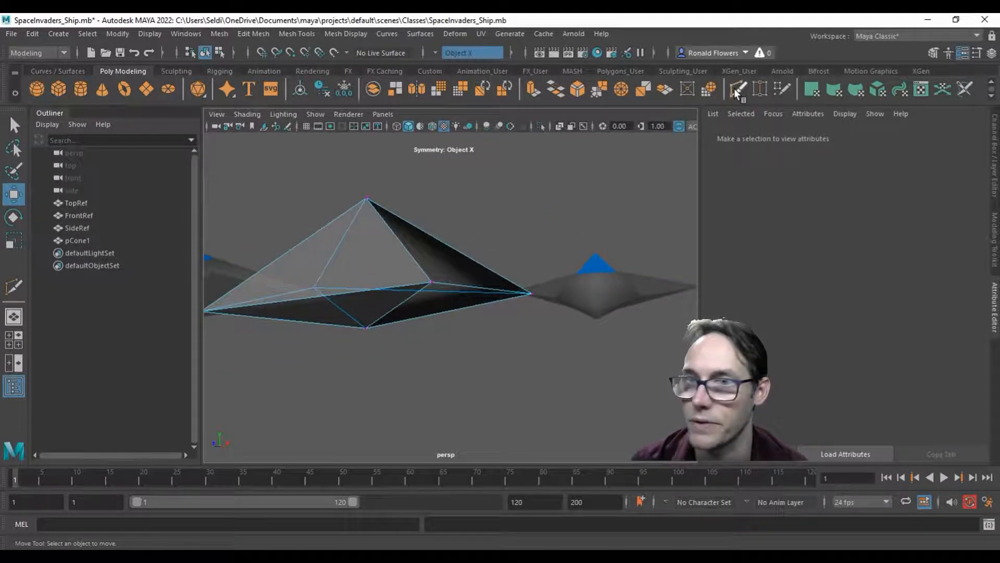
# - In the side view, Multi-Cut a diagonal edge from the lower base edge across the side edge to the top ridge, following the reference's wing front
pyautogui.keyDown('alt'); pyautogui.moveTo(500, 341); pyautogui.dragTo(475, 368); pyautogui.keyUp('alt')
pyautogui.keyDown('alt'); pyautogui.moveTo(476, 368); pyautogui.dragTo(474, 374, button='right'); pyautogui.keyUp('alt')
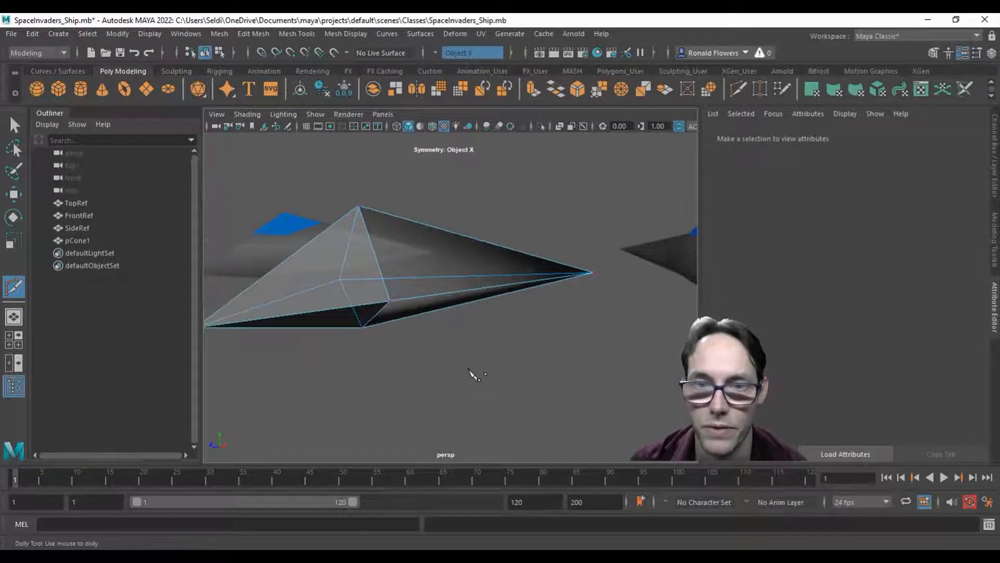
pyautogui.keyDown('alt'); pyautogui.moveTo(469, 363); pyautogui.dragTo(444, 346); pyautogui.keyUp('alt')
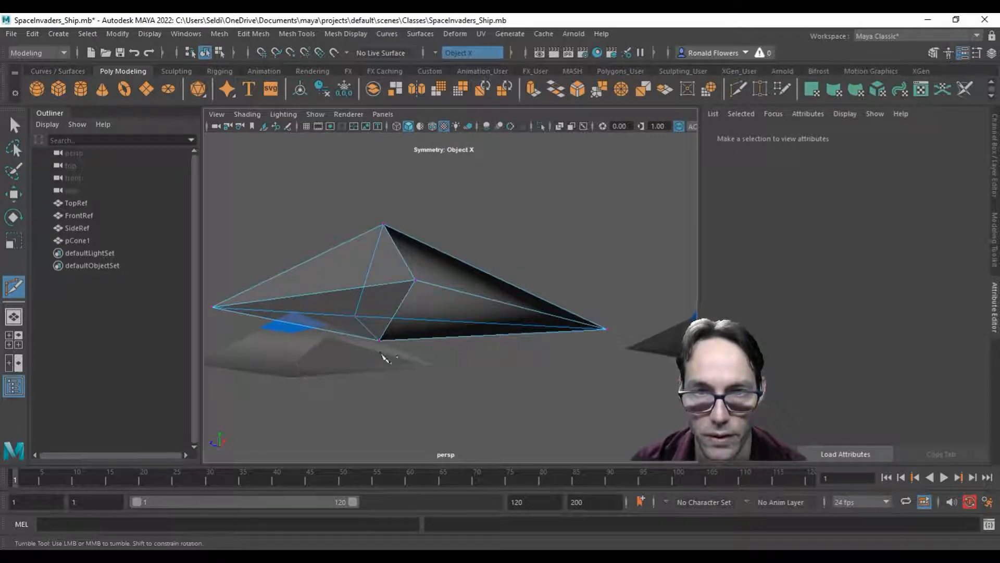
pyautogui.press('space')
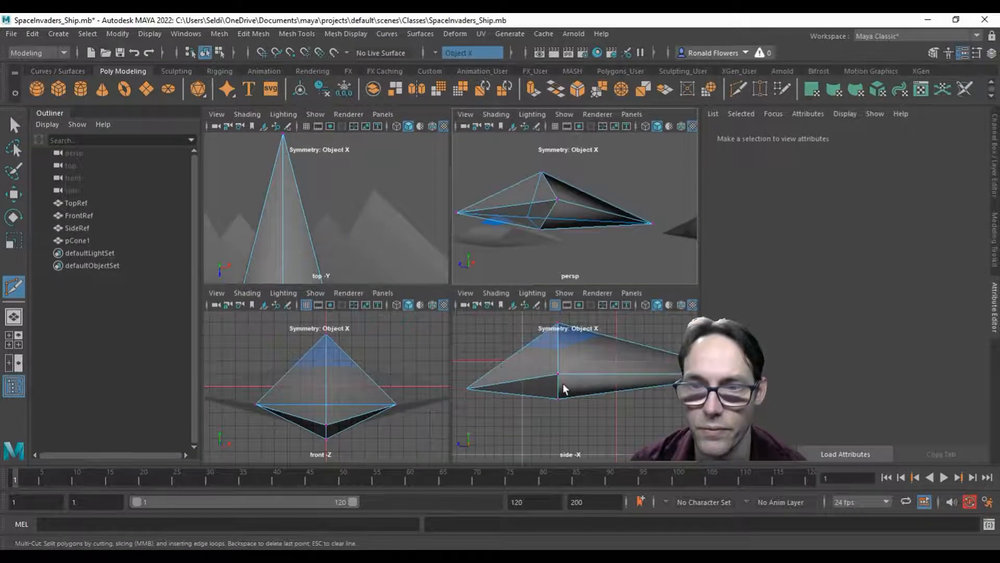
pyautogui.press('space')
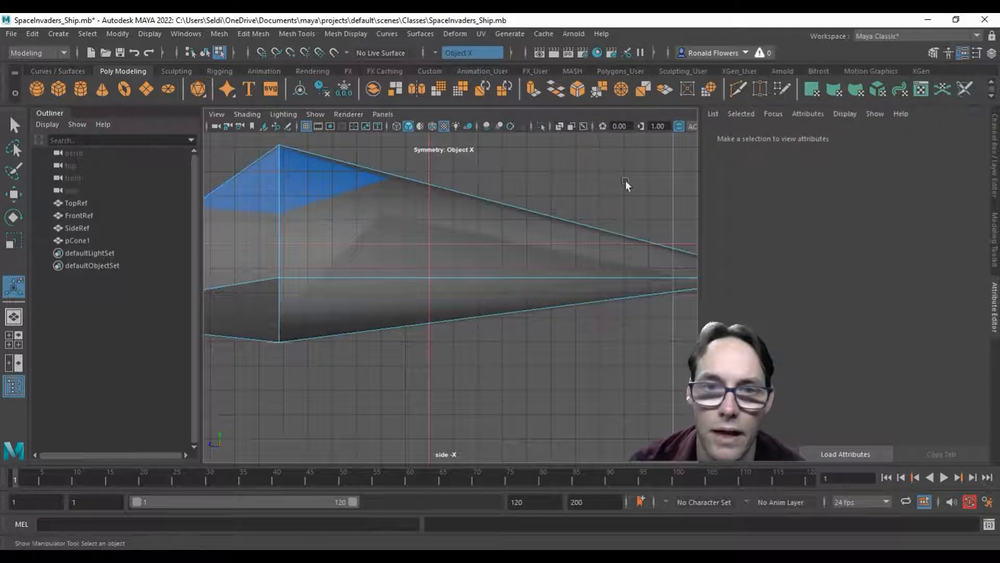
pyautogui.keyDown('alt'); pyautogui.moveTo(323, 250); pyautogui.dragTo(379, 239, button='middle'); pyautogui.keyUp('alt')
pyautogui.click(331, 271)
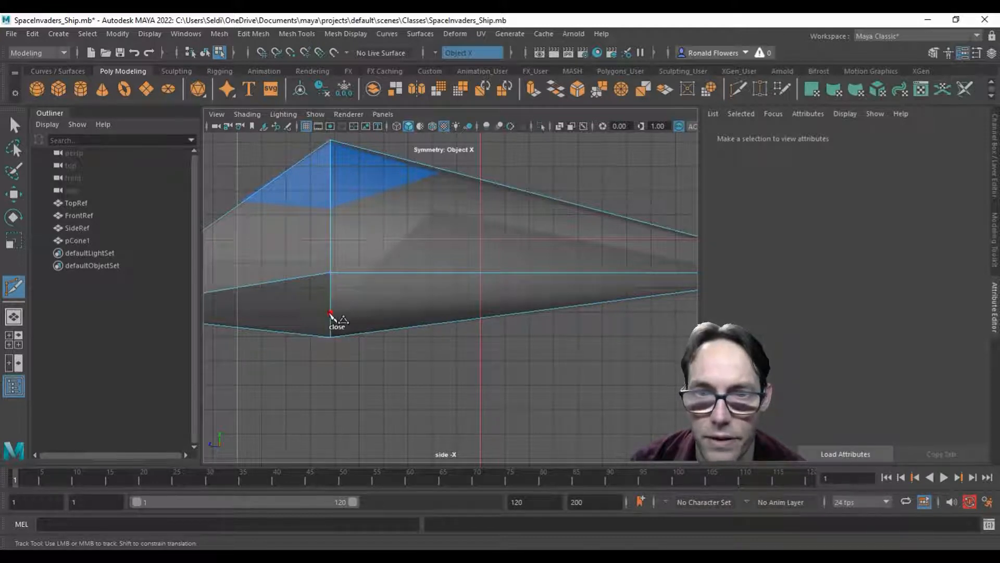
pyautogui.click(336, 307)
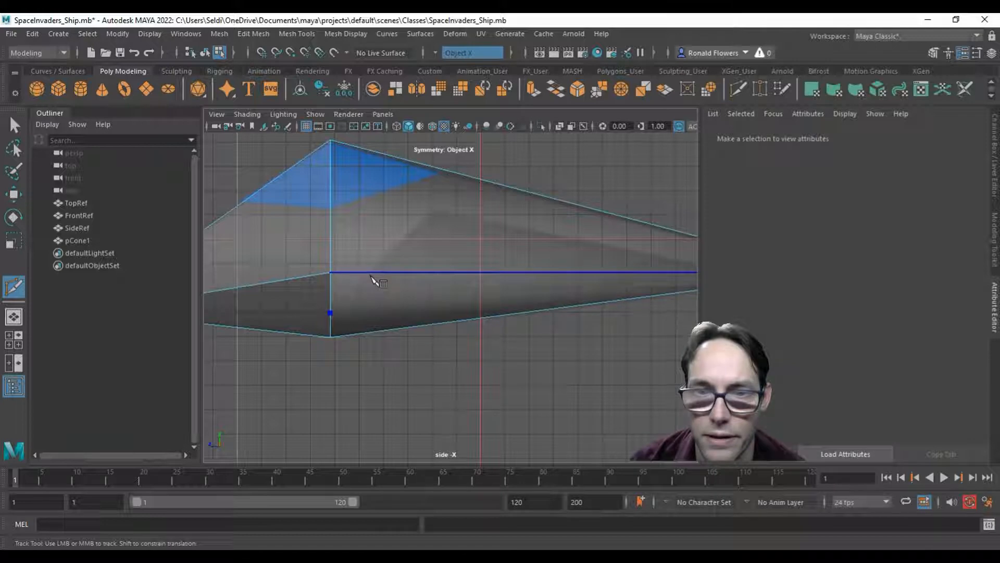
pyautogui.click(372, 274)
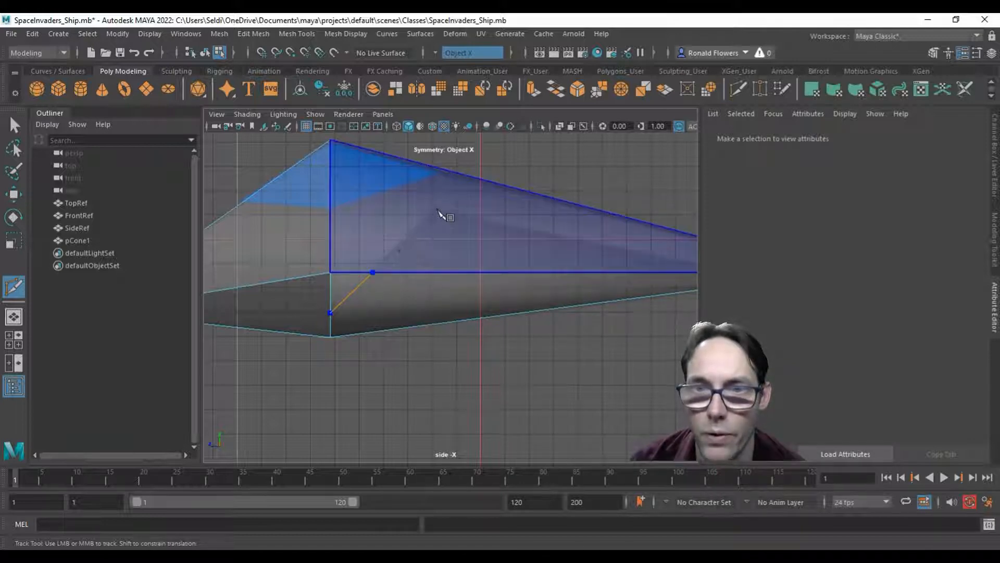
pyautogui.click(466, 177)
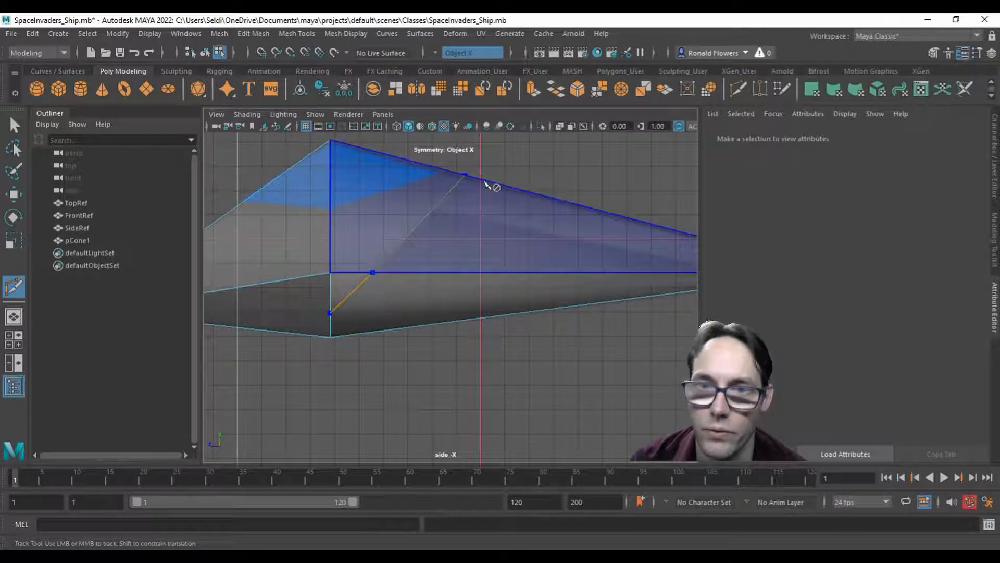
pyautogui.press('Return')
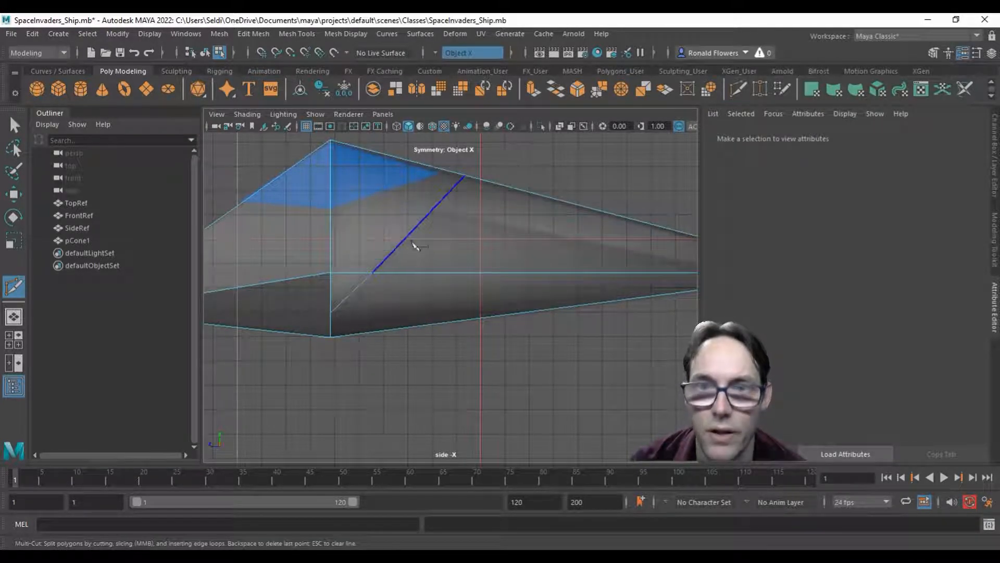
# - Cut an edge from the upper part of the diagonal back to the side edge near the tail, following the reference's upper wing line
pyautogui.click(330, 140)
pyautogui.press('Escape')
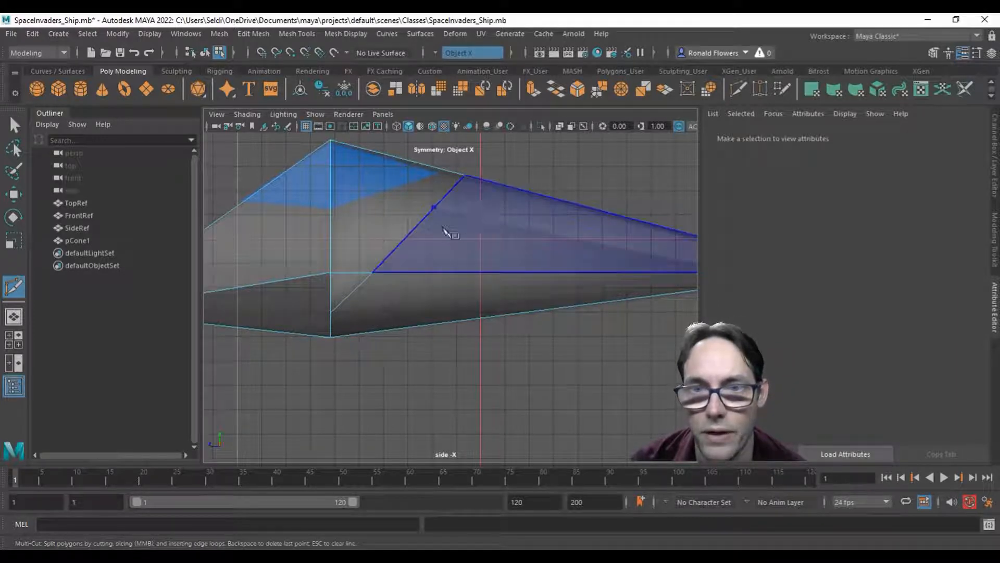
pyautogui.keyDown('alt'); pyautogui.moveTo(498, 227); pyautogui.dragTo(329, 213, button='middle'); pyautogui.keyUp('alt')
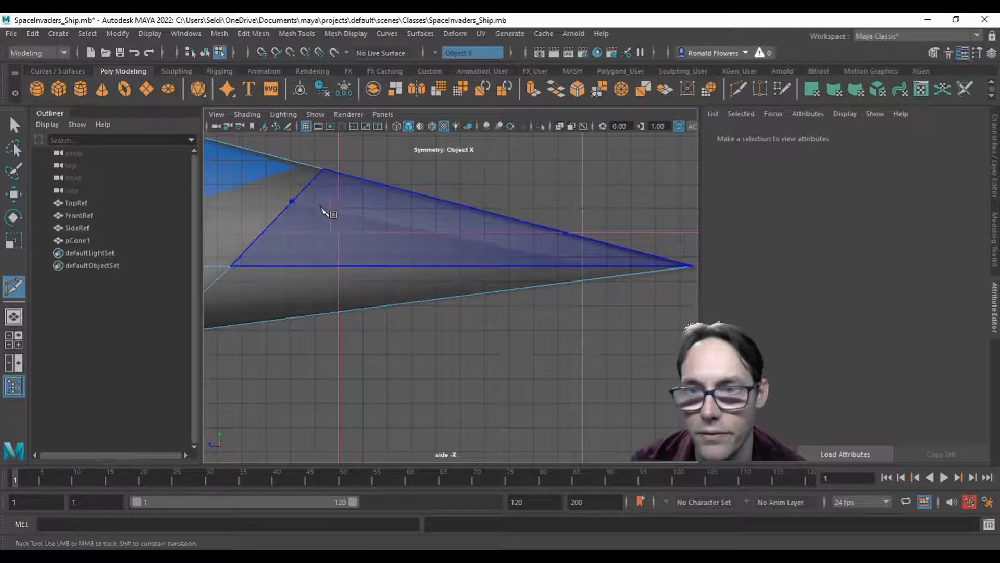
pyautogui.click(589, 266)
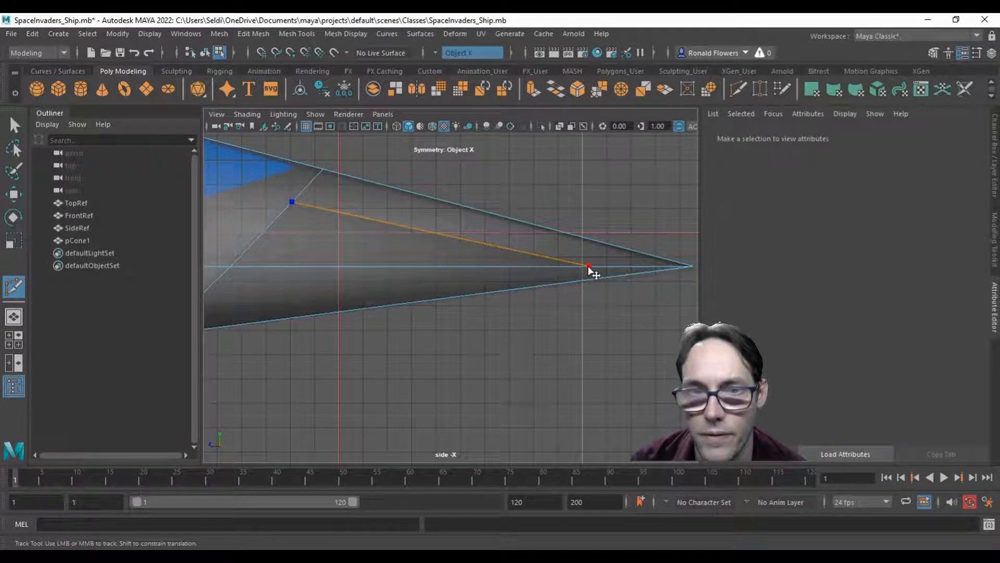
pyautogui.rightClick(589, 267)
# - Cut the lower wing line from the side-edge point near the tail forward to the diagonal's lower end on the base edge
pyautogui.keyDown('alt'); pyautogui.moveTo(360, 351); pyautogui.dragTo(450, 333, button='middle'); pyautogui.keyUp('alt')
pyautogui.click(382, 185)
pyautogui.click(320, 248)
pyautogui.keyDown('alt'); pyautogui.moveTo(412, 259); pyautogui.dragTo(367, 258, button='middle'); pyautogui.keyUp('alt')
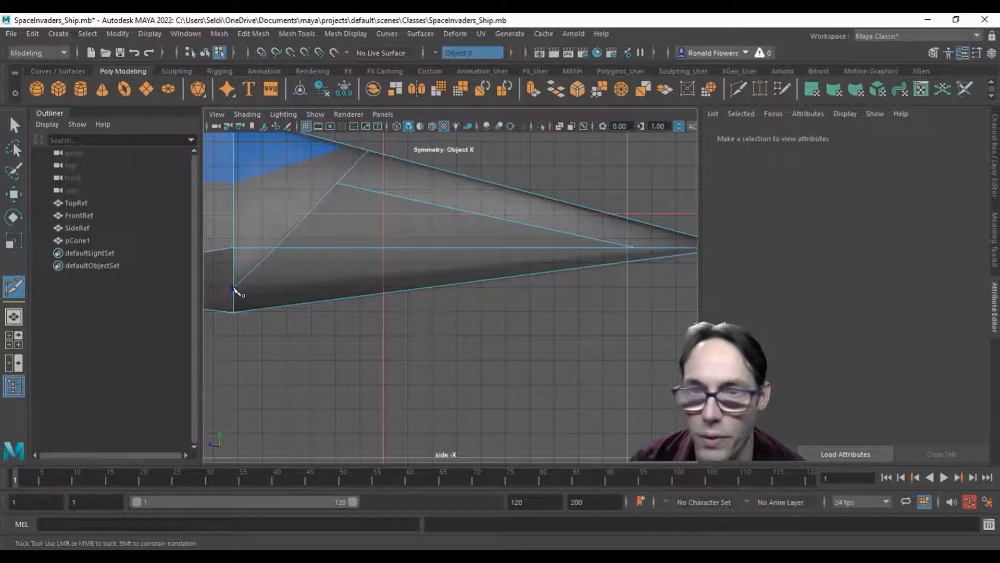
pyautogui.click(634, 249)
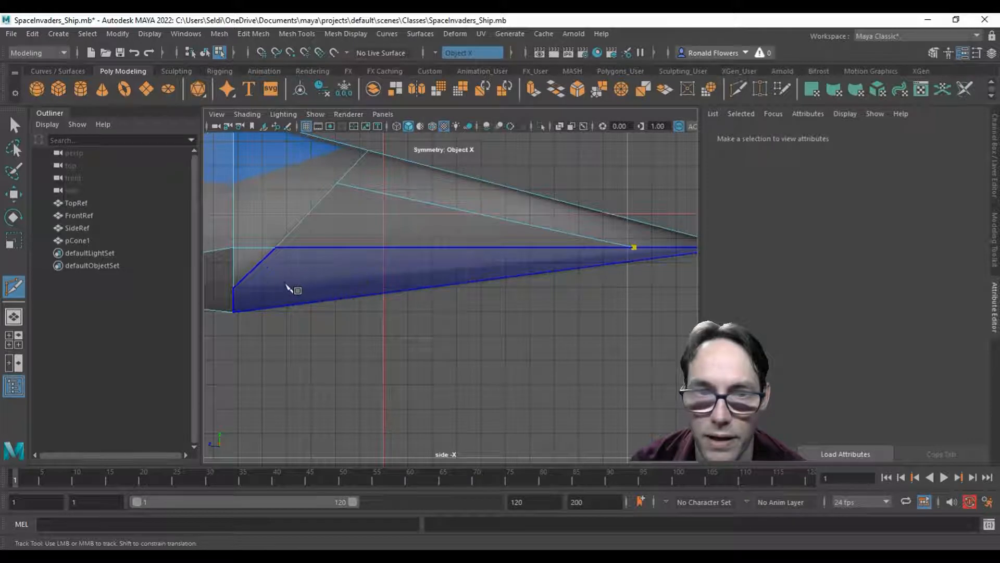
pyautogui.click(237, 288)
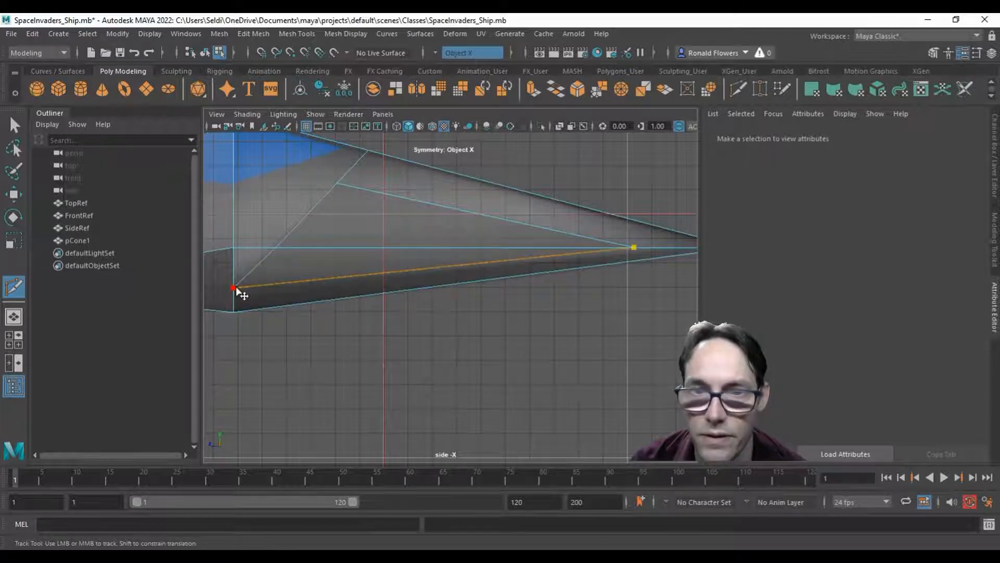
pyautogui.press('Return')
# - Cut an edge from the upper front corner of the wing outline to the body's top peak
pyautogui.keyDown('alt'); pyautogui.moveTo(367, 333); pyautogui.dragTo(456, 391, button='middle'); pyautogui.keyUp('alt')
pyautogui.click(366, 306)
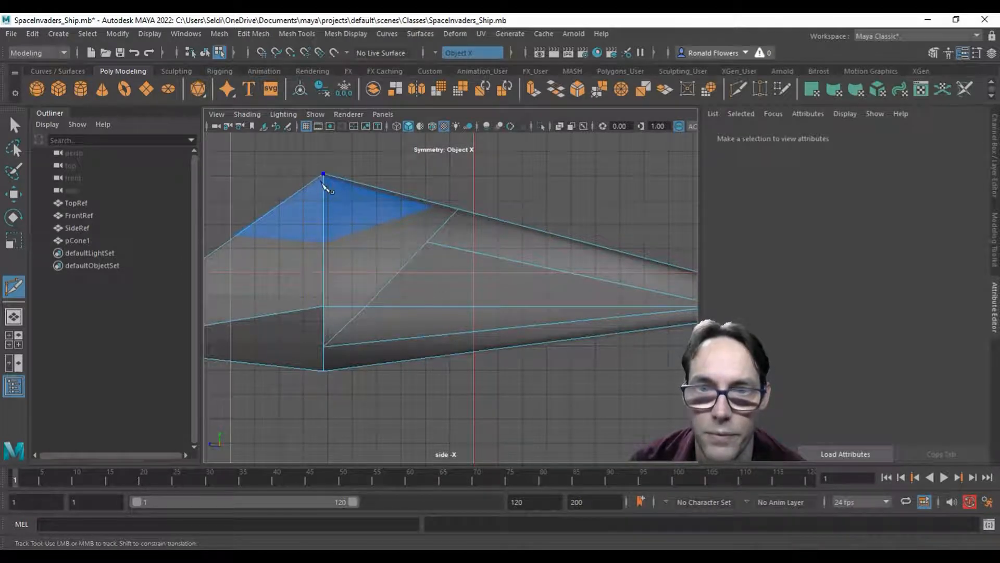
pyautogui.click(427, 242)
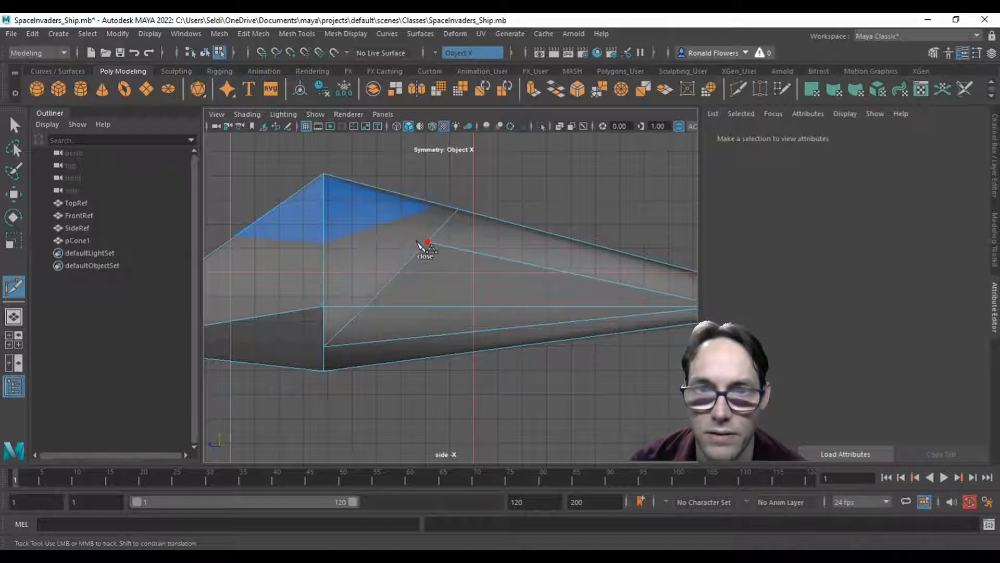
pyautogui.click(324, 175)
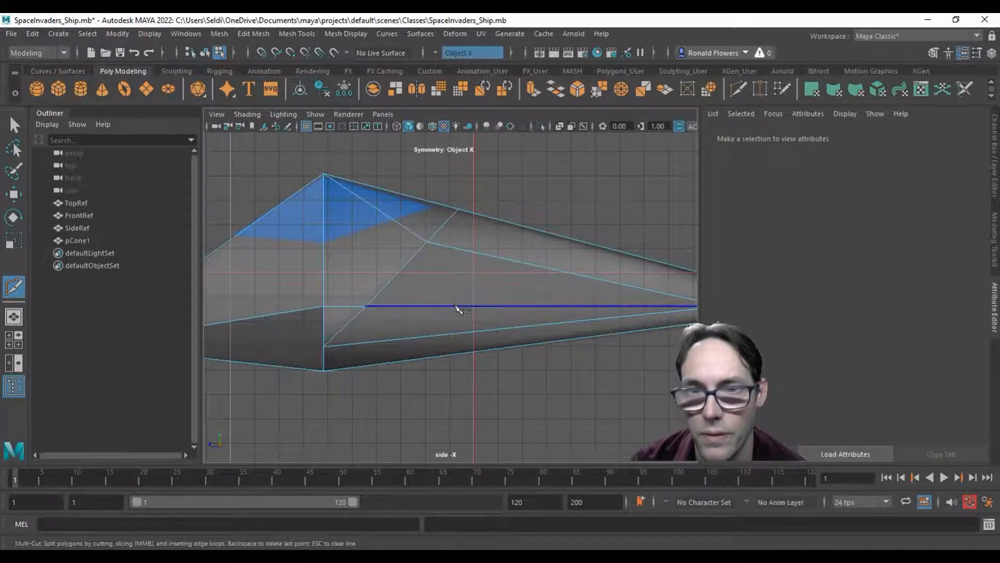
# - In the perspective view, select the ship body and lower its lambert1 transparency until the material is fully opaque
pyautogui.press('space')
pyautogui.press('space')
pyautogui.keyDown('alt'); pyautogui.moveTo(411, 362); pyautogui.dragTo(454, 375); pyautogui.keyUp('alt')
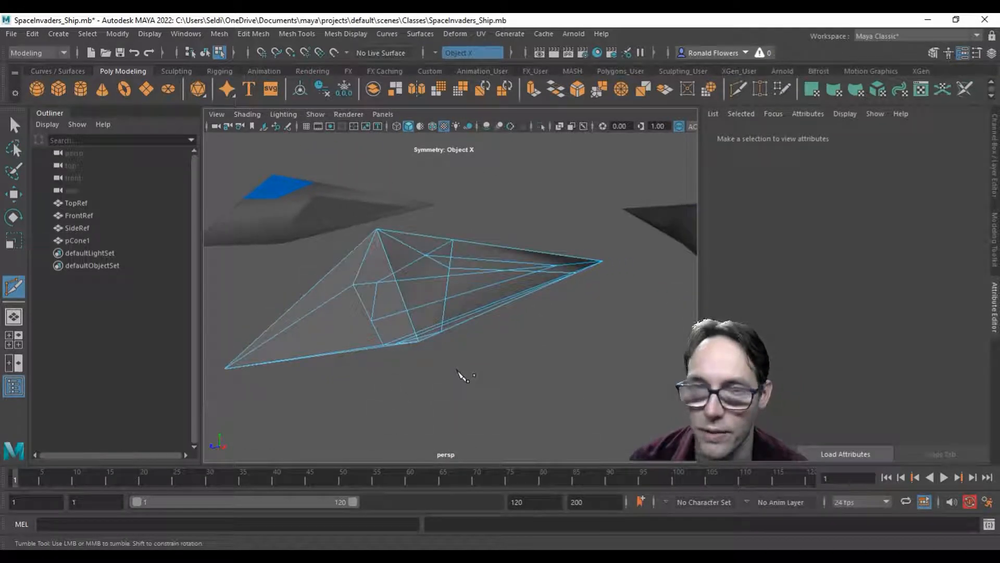
pyautogui.press('q')
pyautogui.keyDown('alt'); pyautogui.moveTo(507, 348); pyautogui.dragTo(493, 333); pyautogui.keyUp('alt')
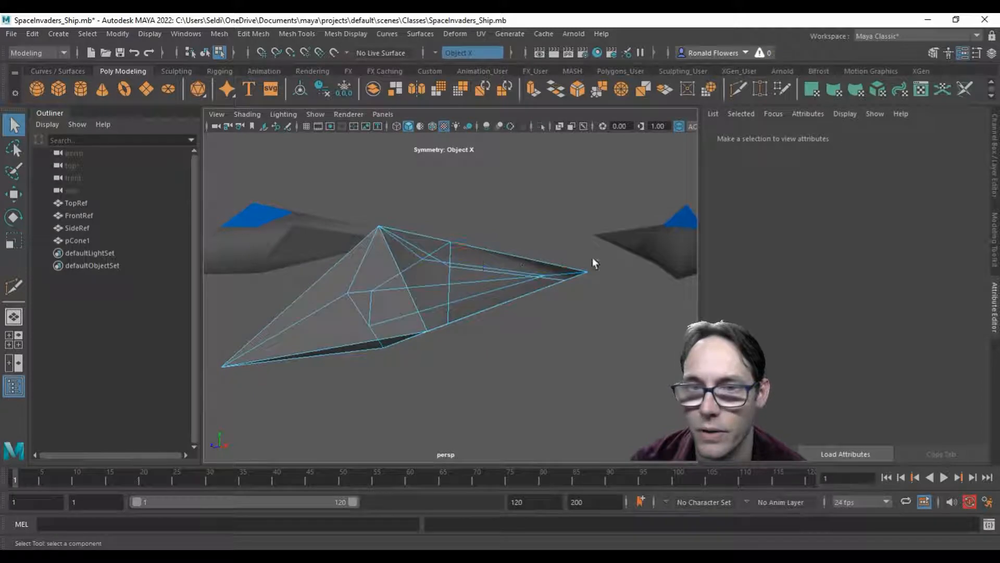
pyautogui.moveTo(483, 261); pyautogui.dragTo(522, 198, button='right')
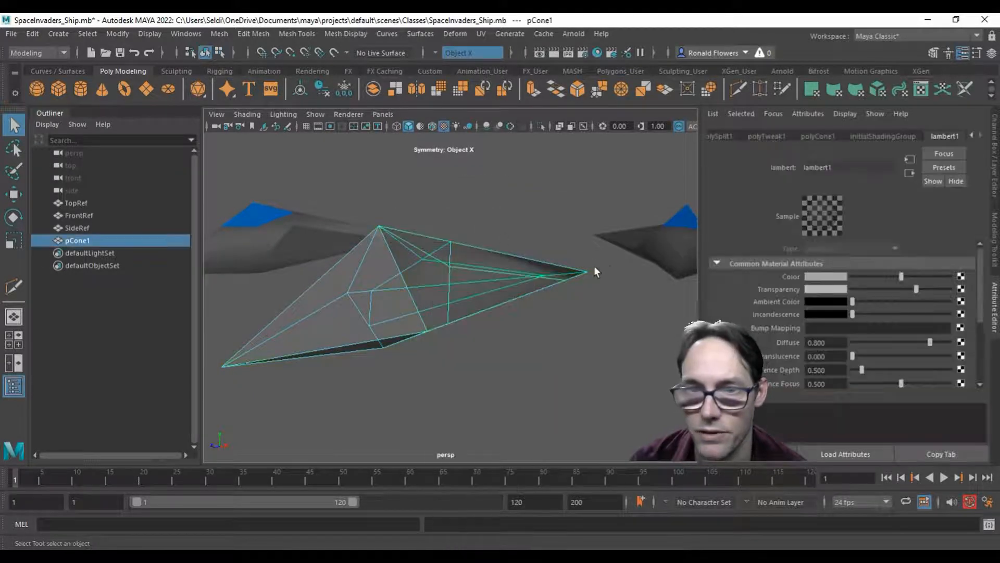
pyautogui.moveTo(513, 312)
pyautogui.keyDown('alt'); pyautogui.mouseDown()
pyautogui.moveTo(518, 272)
pyautogui.moveTo(527, 308)
pyautogui.mouseUp(); pyautogui.keyUp('alt')
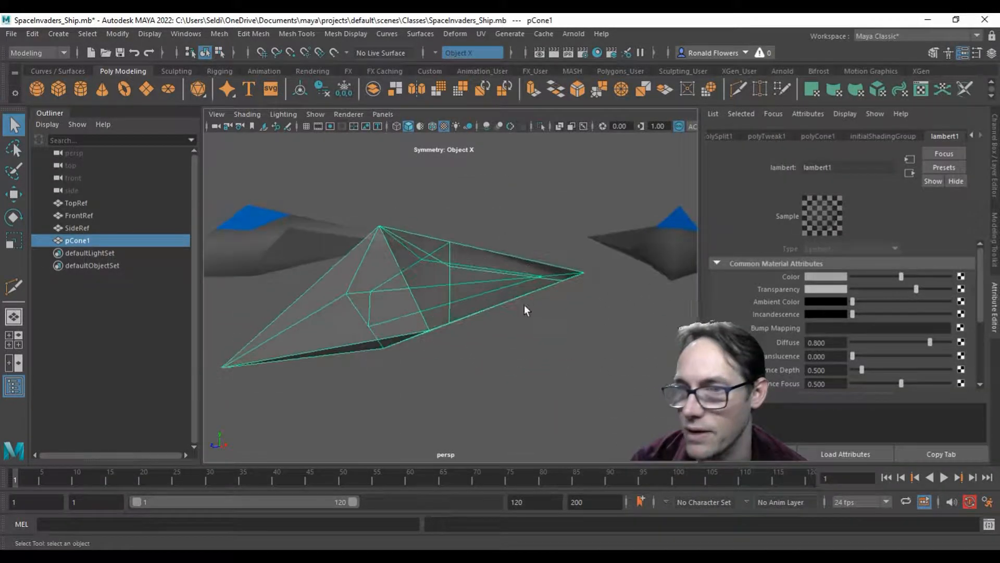
pyautogui.moveTo(914, 289); pyautogui.dragTo(786, 291)
pyautogui.keyDown('alt'); pyautogui.moveTo(561, 340); pyautogui.dragTo(475, 269); pyautogui.keyUp('alt')
# - Extrude the faces inside the wing outlines on both sides of the body and move them outward along X
pyautogui.rightClick(476, 266)
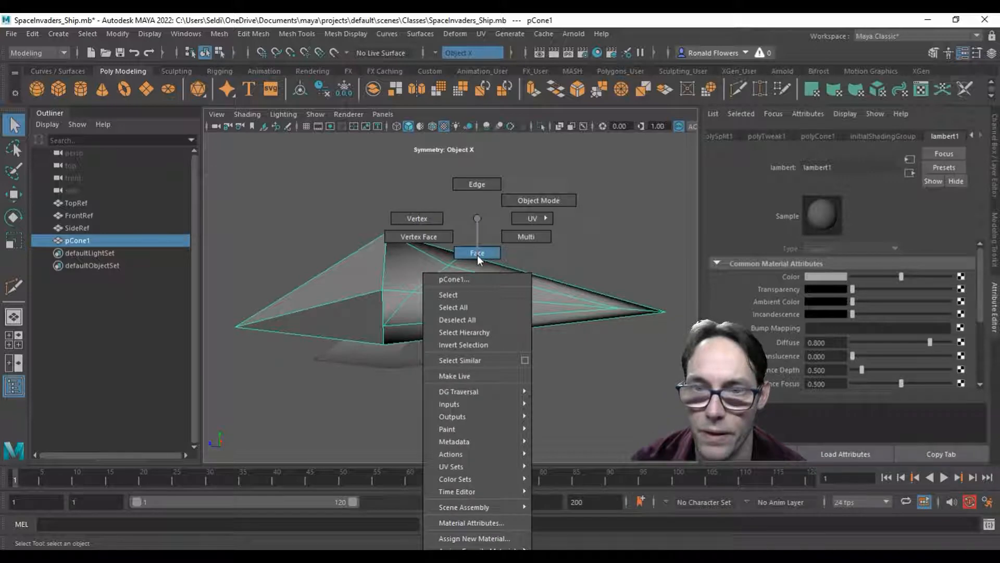
pyautogui.click(477, 255)
pyautogui.click(443, 309)
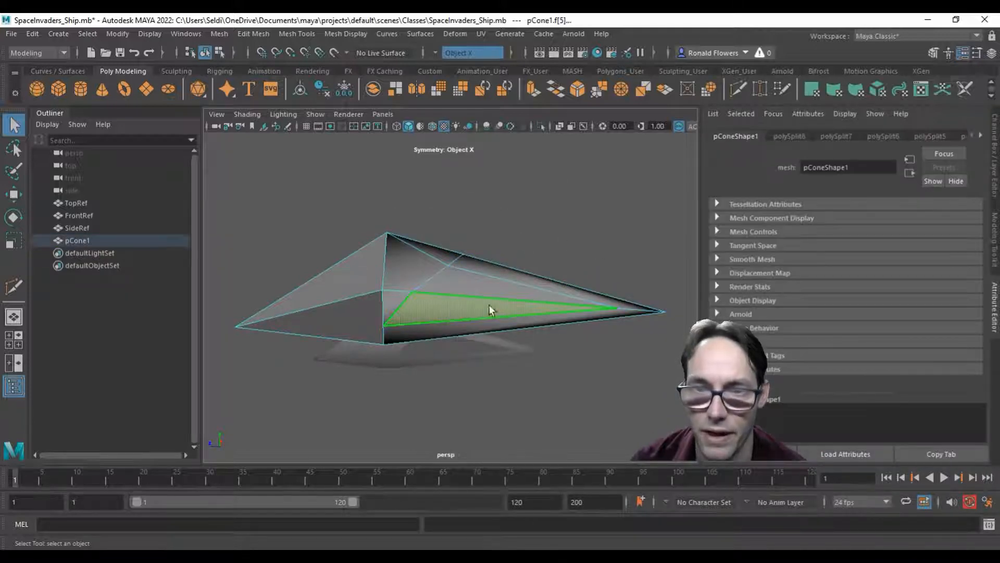
pyautogui.keyDown('alt'); pyautogui.moveTo(473, 285); pyautogui.dragTo(533, 341); pyautogui.keyUp('alt')
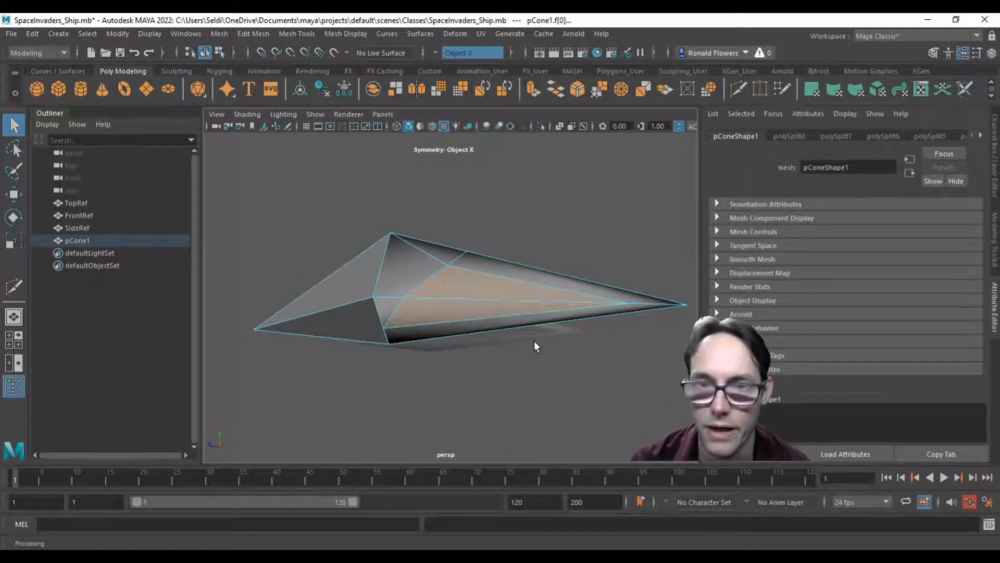
pyautogui.keyDown('alt'); pyautogui.moveTo(600, 311); pyautogui.dragTo(640, 357); pyautogui.keyUp('alt')
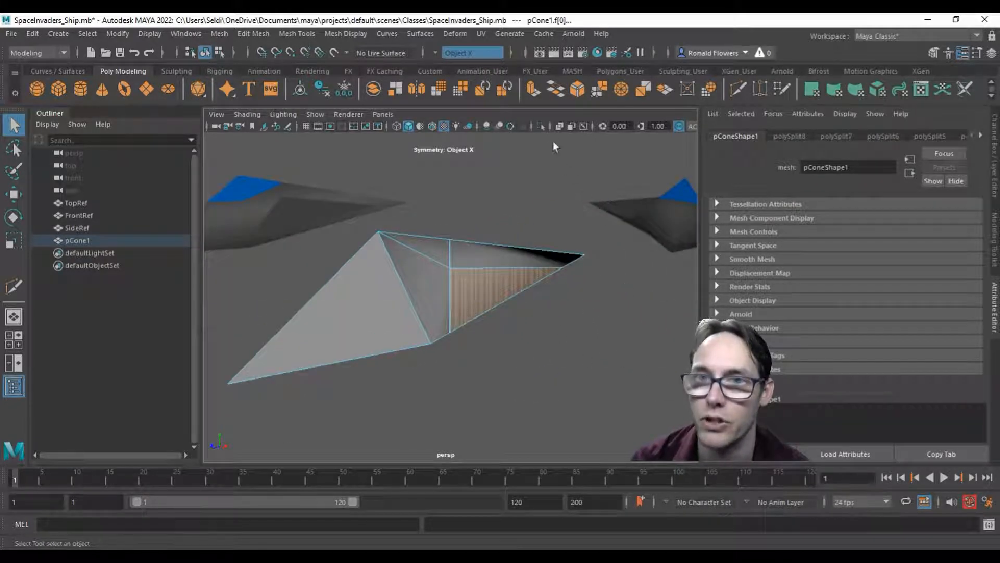
pyautogui.click(529, 90)
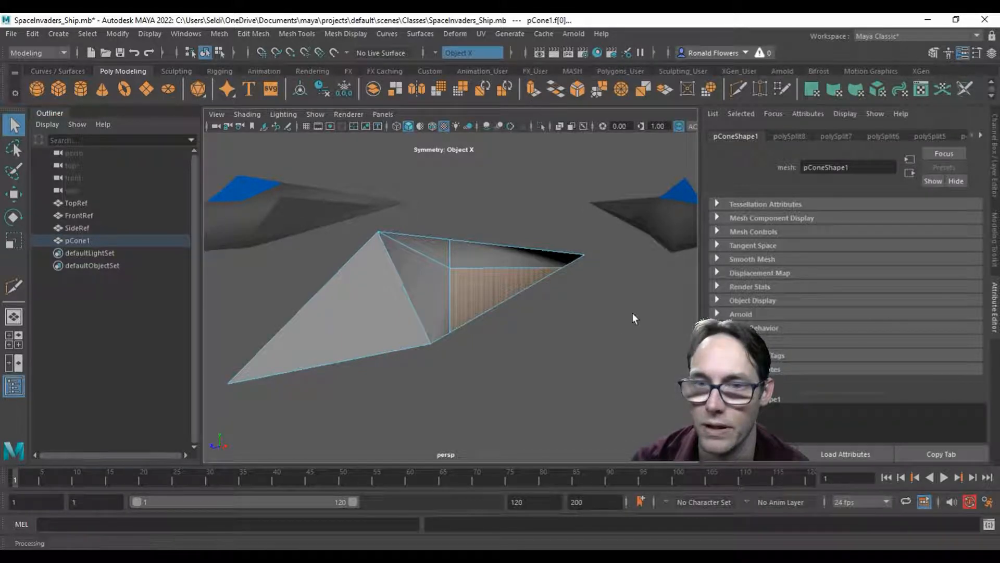
pyautogui.keyDown('alt'); pyautogui.moveTo(579, 338); pyautogui.dragTo(309, 348); pyautogui.keyUp('alt')
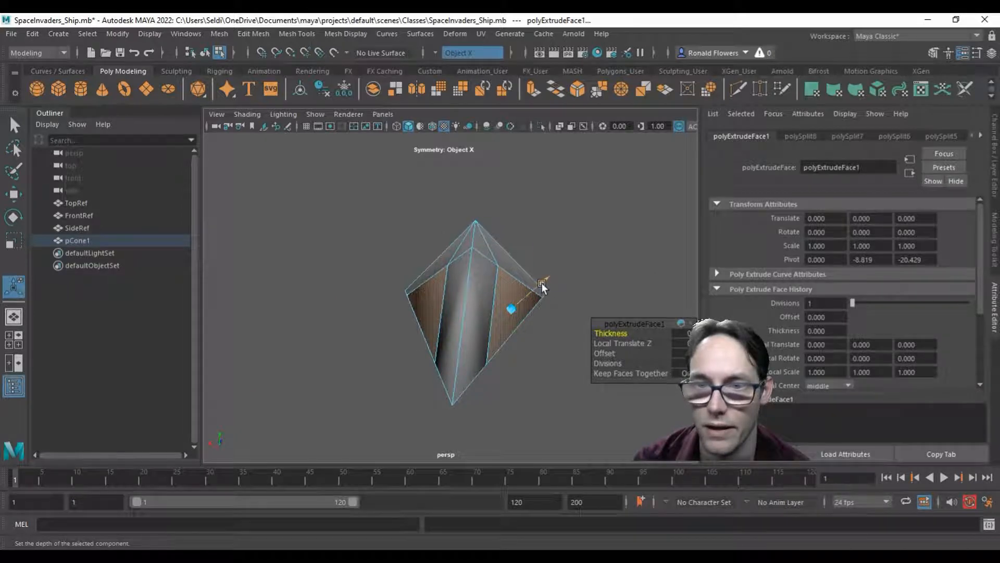
pyautogui.keyDown('alt'); pyautogui.moveTo(368, 311); pyautogui.dragTo(371, 334); pyautogui.keyUp('alt')
pyautogui.press('w')
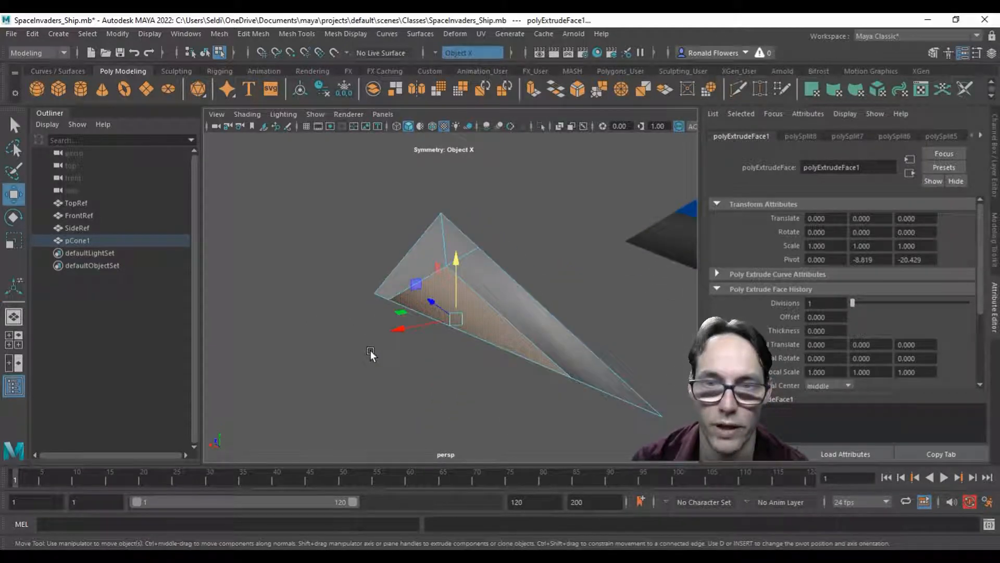
pyautogui.keyDown('alt'); pyautogui.moveTo(364, 375); pyautogui.dragTo(574, 314); pyautogui.keyUp('alt')
pyautogui.moveTo(548, 281); pyautogui.dragTo(562, 359)
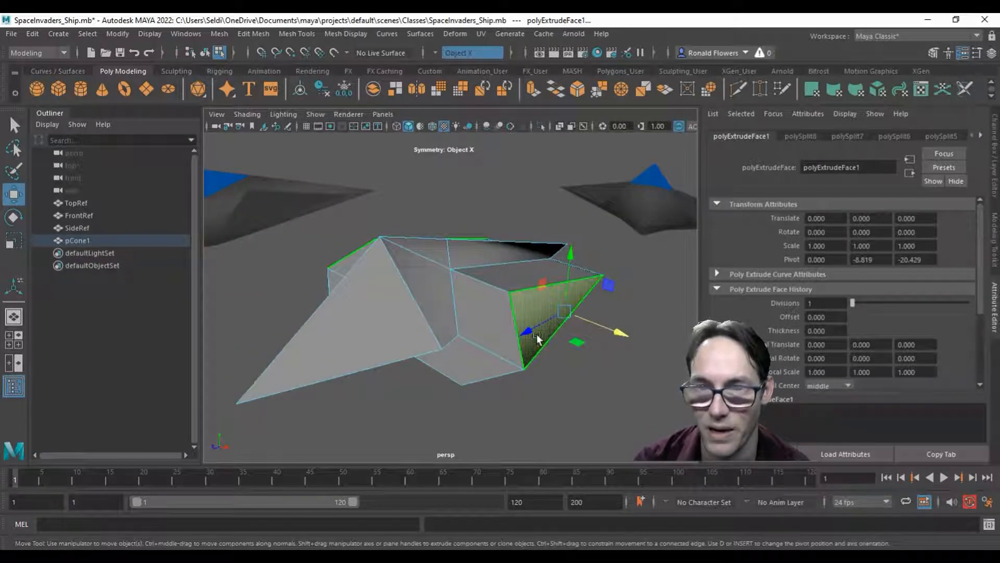
pyautogui.keyDown('alt'); pyautogui.moveTo(498, 317); pyautogui.dragTo(533, 337); pyautogui.keyUp('alt')
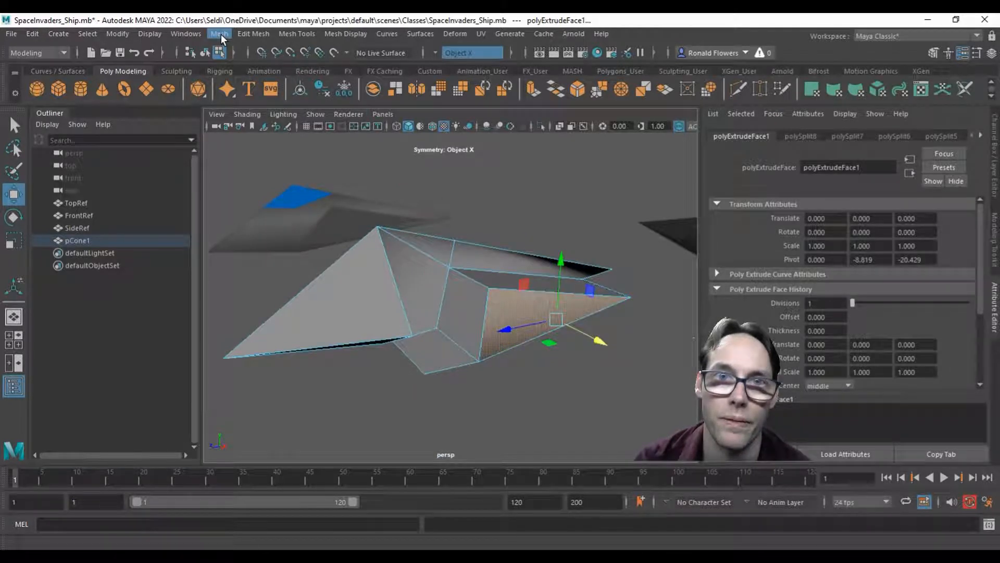
# - Merge each extruded wing face to its center to form a single wing-tip point
pyautogui.click(254, 34)
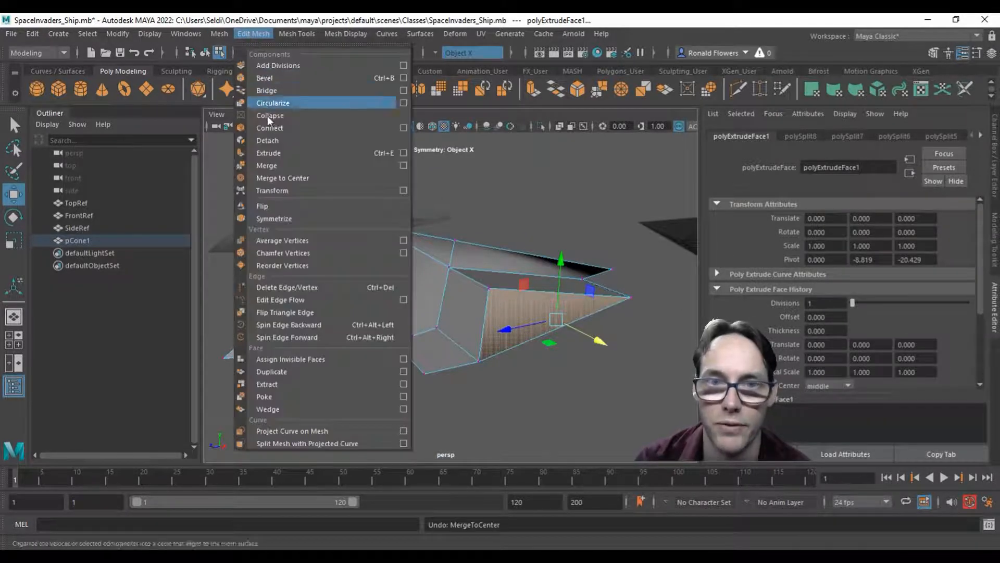
pyautogui.click(315, 177)
pyautogui.keyDown('alt'); pyautogui.moveTo(520, 368); pyautogui.dragTo(520, 272); pyautogui.keyUp('alt')
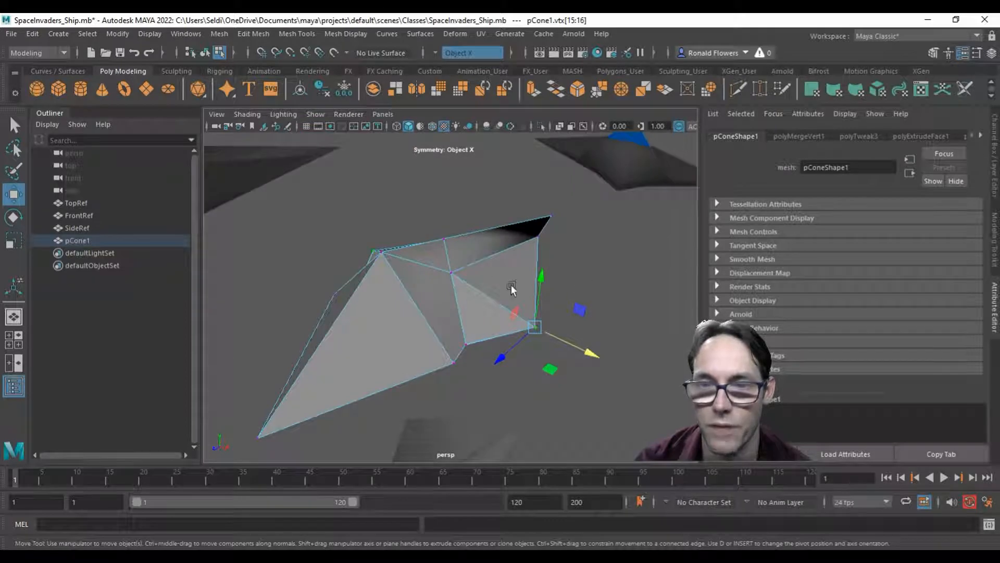
# - In the top view, move the wing-tip vertices outward and back toward the tail to the reference's outer wing corners
pyautogui.press('space')
pyautogui.press('space')
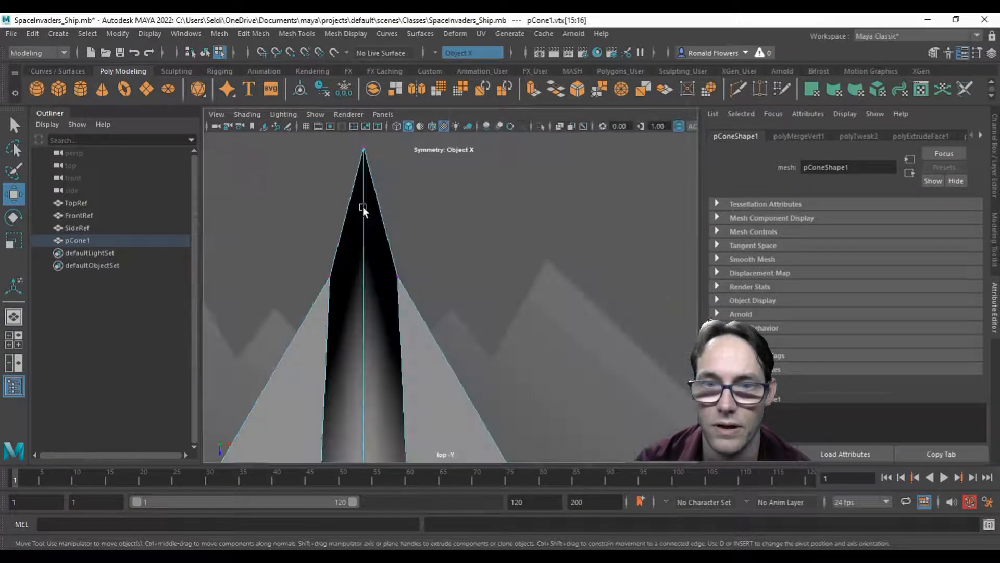
pyautogui.scroll(-8, 433, 311)
pyautogui.keyDown('alt'); pyautogui.moveTo(449, 350); pyautogui.dragTo(458, 272, button='middle'); pyautogui.keyUp('alt')
pyautogui.scroll(4, 460, 268)
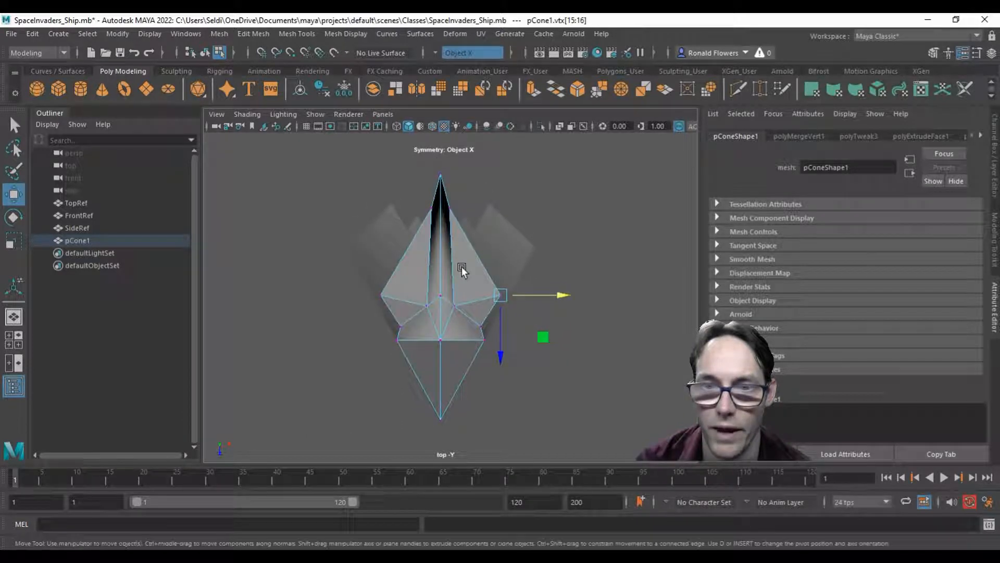
pyautogui.scroll(2, 455, 290)
pyautogui.keyDown('alt'); pyautogui.moveTo(448, 297); pyautogui.dragTo(404, 327, button='middle'); pyautogui.keyUp('alt')
pyautogui.rightClick(454, 295)
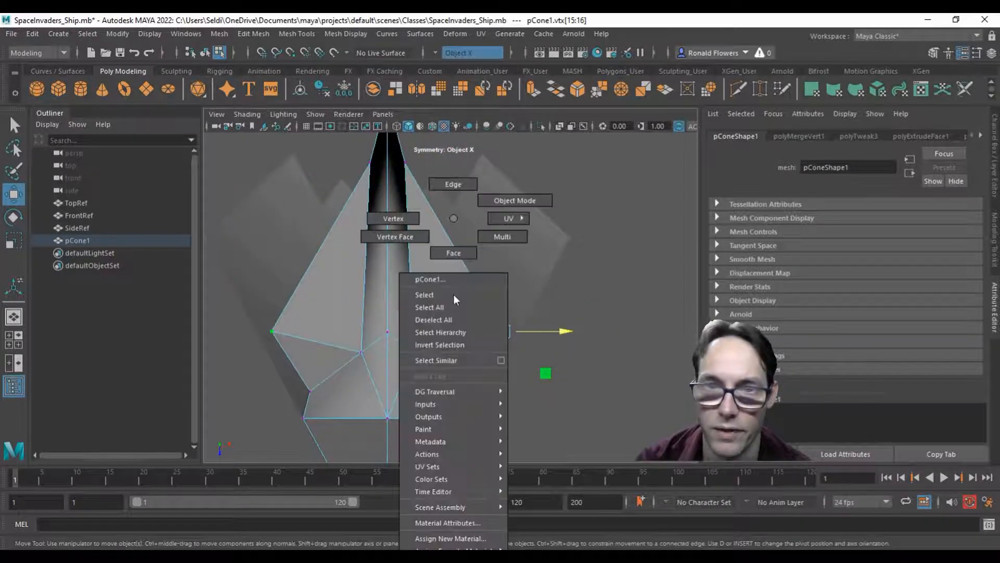
pyautogui.click(401, 217)
pyautogui.keyDown('alt'); pyautogui.moveTo(538, 237); pyautogui.dragTo(479, 240, button='middle'); pyautogui.keyUp('alt')
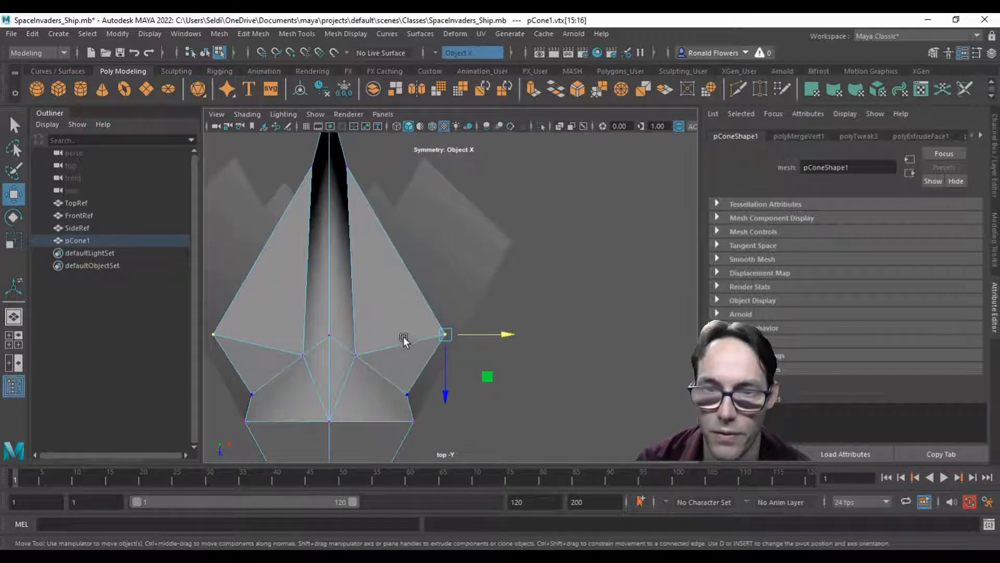
pyautogui.keyDown('alt'); pyautogui.moveTo(405, 342); pyautogui.dragTo(394, 308, button='middle'); pyautogui.keyUp('alt')
pyautogui.moveTo(424, 345); pyautogui.dragTo(461, 333)
pyautogui.doubleClick(400, 249)
pyautogui.moveTo(407, 242); pyautogui.dragTo(459, 285)
pyautogui.keyDown('alt'); pyautogui.moveTo(462, 213); pyautogui.dragTo(471, 280, button='middle'); pyautogui.keyUp('alt')
pyautogui.moveTo(445, 340); pyautogui.dragTo(512, 246)
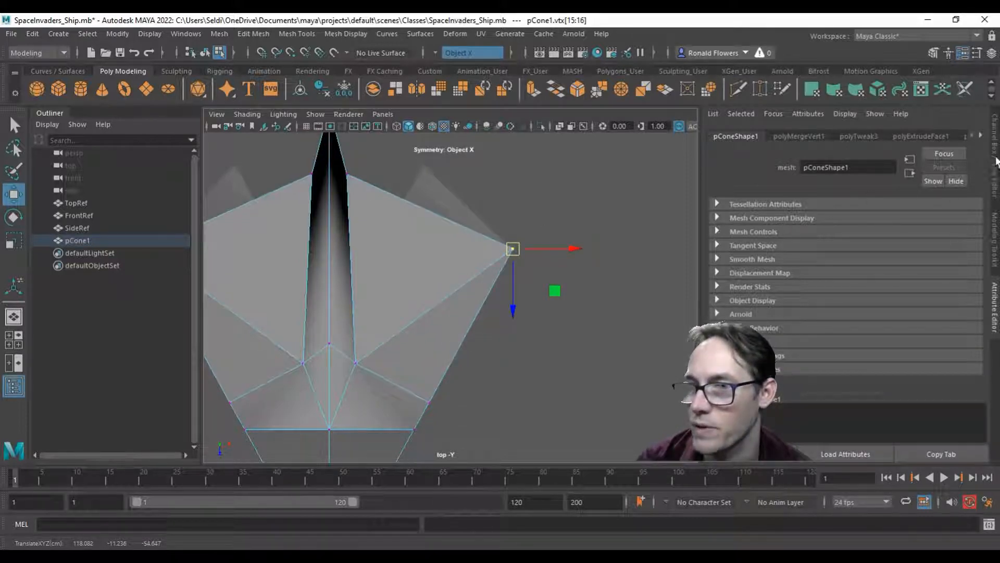
# - Raise the transparency of lambert1 to compare the wing shape with the top reference
pyautogui.click(981, 137)
pyautogui.click(982, 136)
pyautogui.click(982, 136)
pyautogui.click(981, 137)
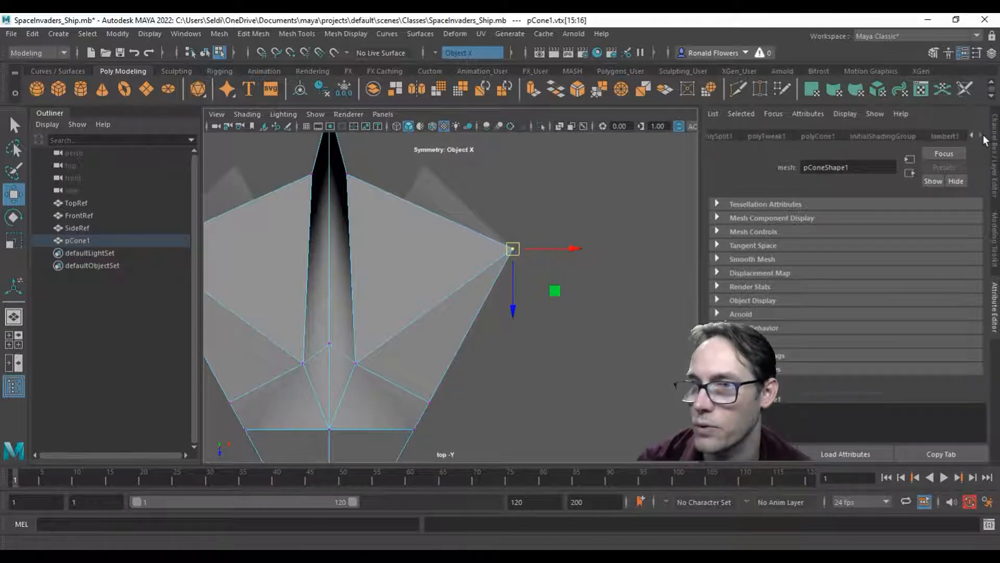
pyautogui.click(943, 135)
pyautogui.moveTo(854, 290); pyautogui.dragTo(908, 287)
pyautogui.keyDown('alt'); pyautogui.moveTo(414, 242); pyautogui.dragTo(469, 275, button='middle'); pyautogui.keyUp('alt')
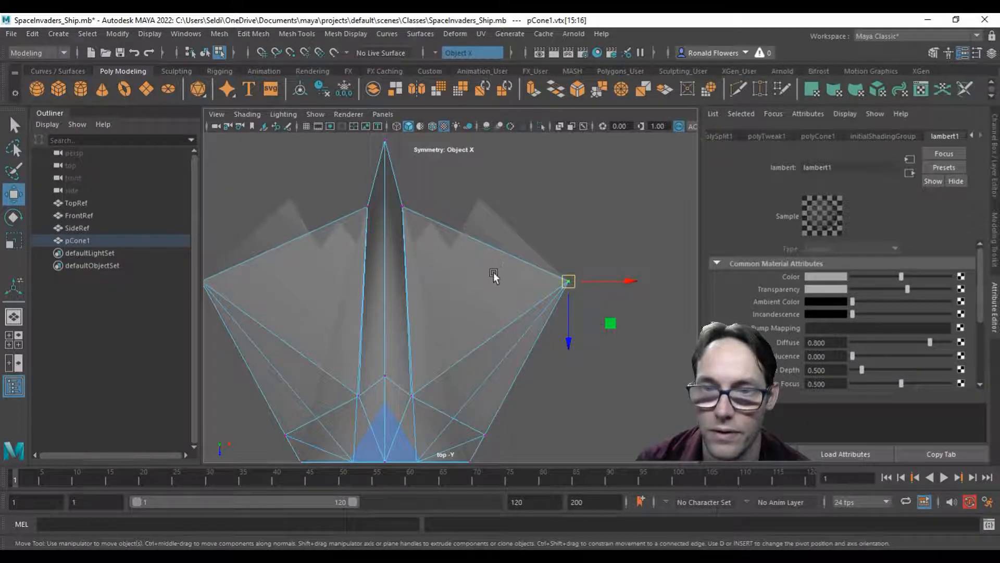
# - Return to the perspective view and make the lambert1 material fully opaque again
pyautogui.press('space')
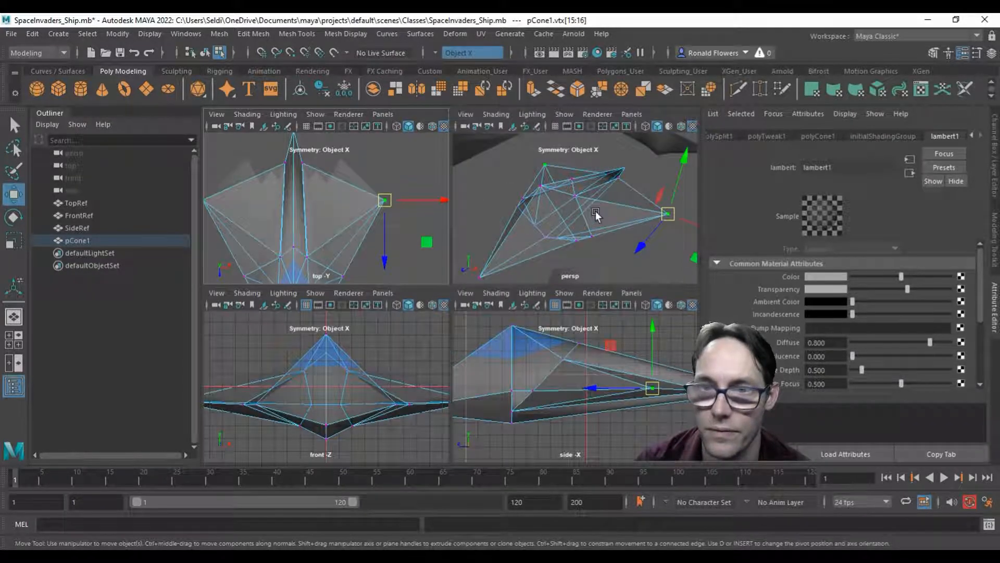
pyautogui.press('space')
pyautogui.keyDown('alt'); pyautogui.moveTo(504, 299); pyautogui.dragTo(424, 283); pyautogui.keyUp('alt')
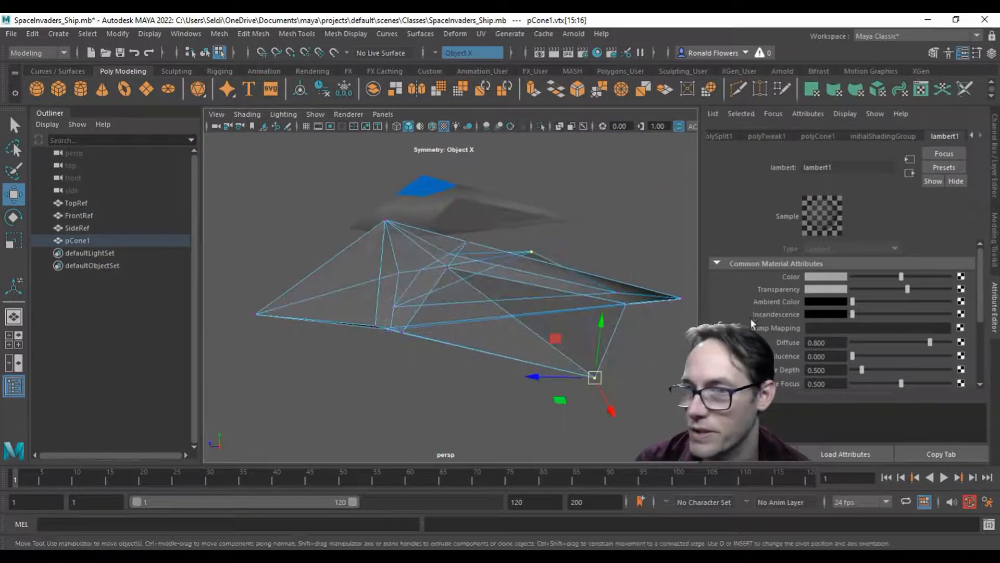
pyautogui.moveTo(907, 290); pyautogui.dragTo(839, 289)
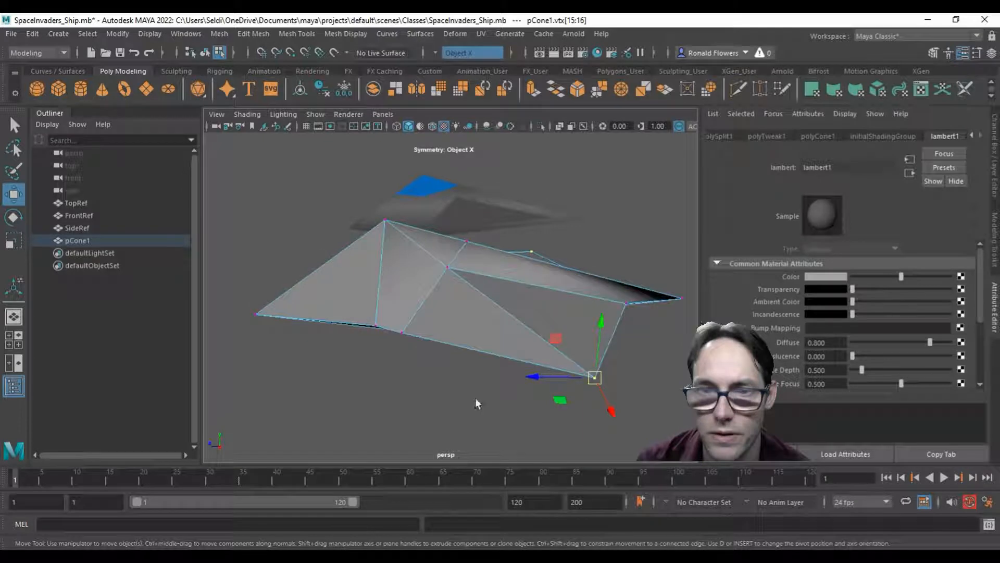
# - Multi-Cut an edge on the wing's upper surface from the rear edge near the body forward to the upper wing-root corner
pyautogui.keyDown('alt'); pyautogui.moveTo(417, 371); pyautogui.dragTo(481, 349); pyautogui.keyUp('alt')
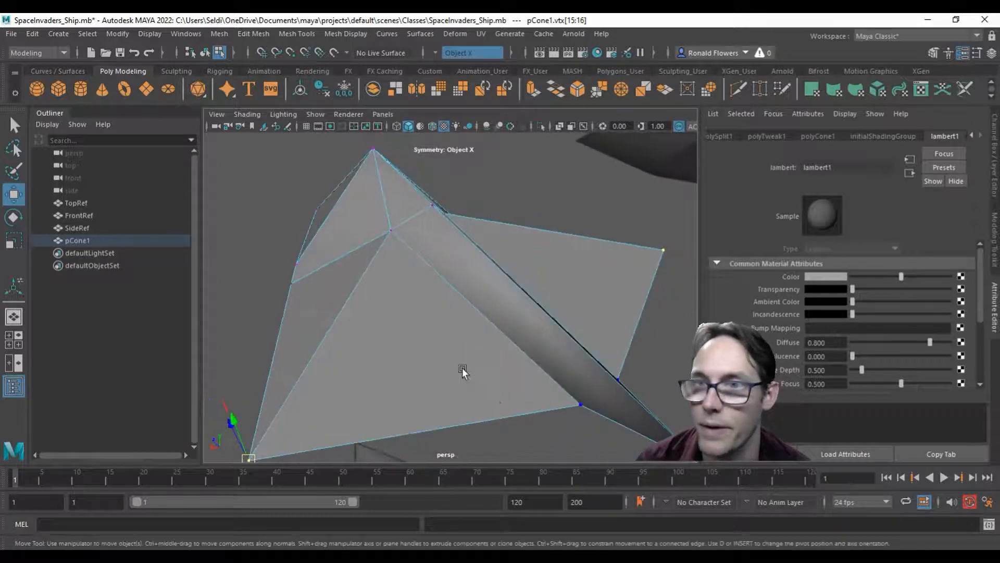
pyautogui.click(739, 89)
pyautogui.keyDown('alt'); pyautogui.moveTo(491, 400); pyautogui.dragTo(450, 356, button='middle'); pyautogui.keyUp('alt')
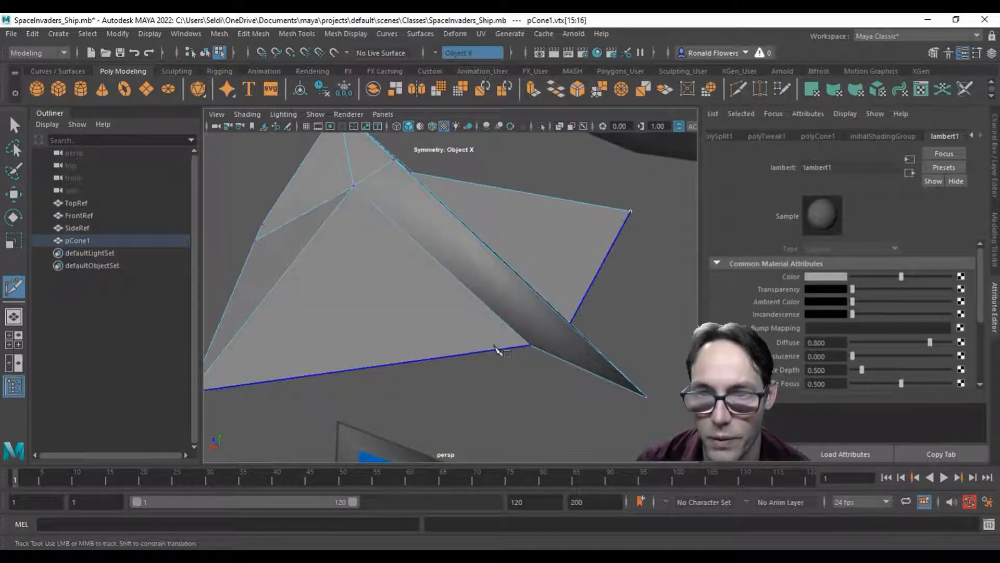
pyautogui.click(496, 348)
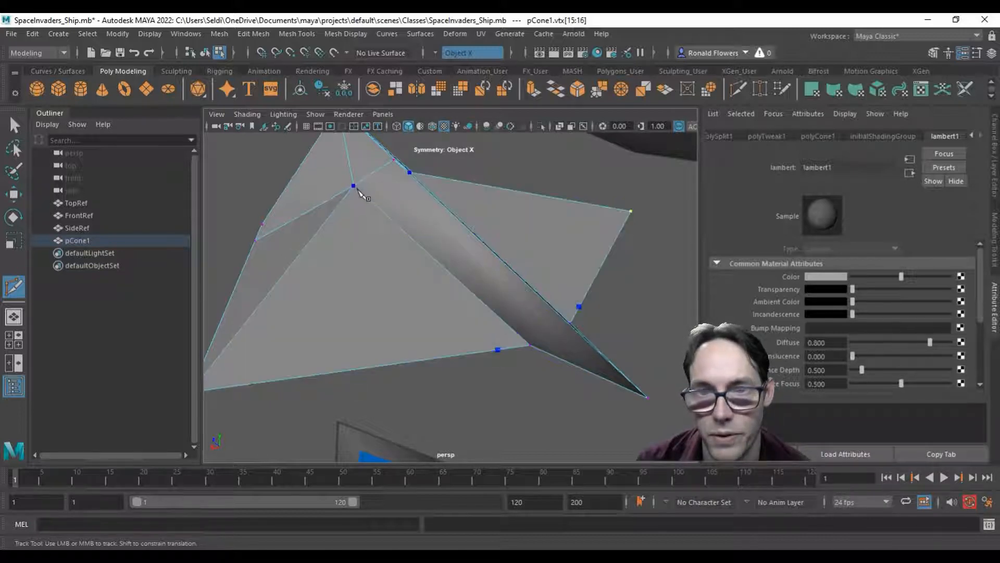
pyautogui.press('Return')
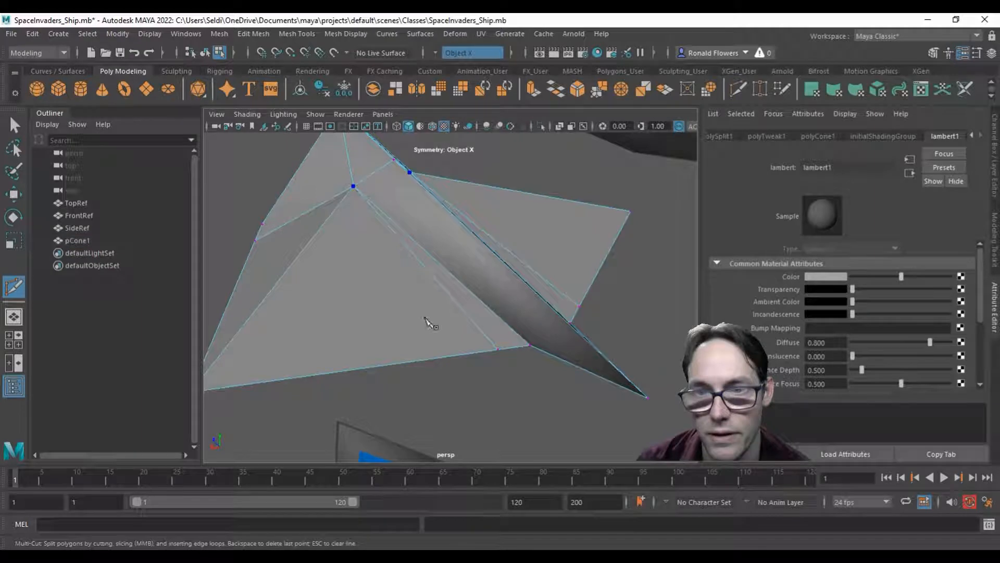
# - Multi-Cut the matching edge on the wing's underside from the rear edge near the body to the wing-root corner
pyautogui.keyDown('alt'); pyautogui.moveTo(513, 409); pyautogui.dragTo(477, 367); pyautogui.keyUp('alt')
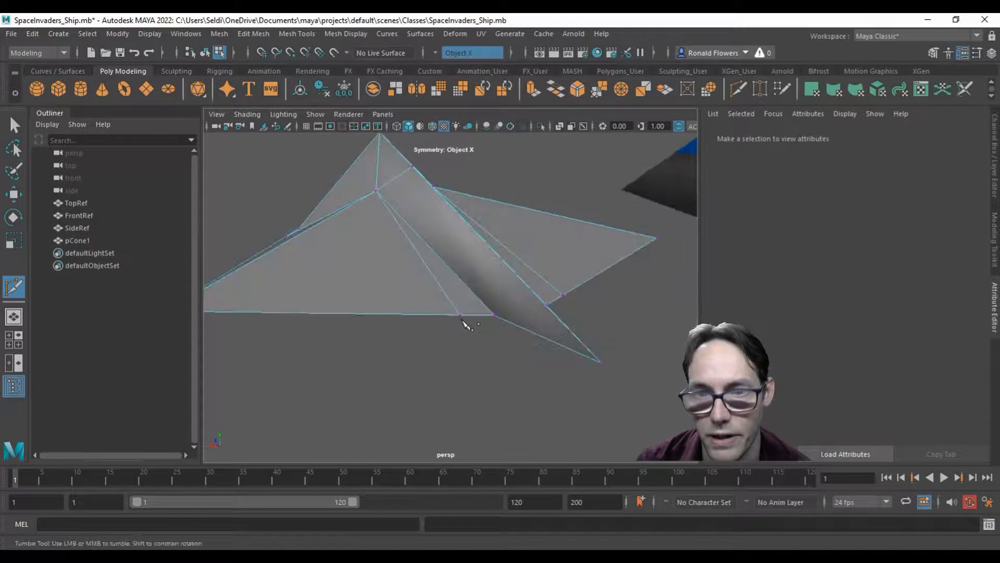
pyautogui.keyDown('alt'); pyautogui.moveTo(496, 384); pyautogui.dragTo(504, 312); pyautogui.keyUp('alt')
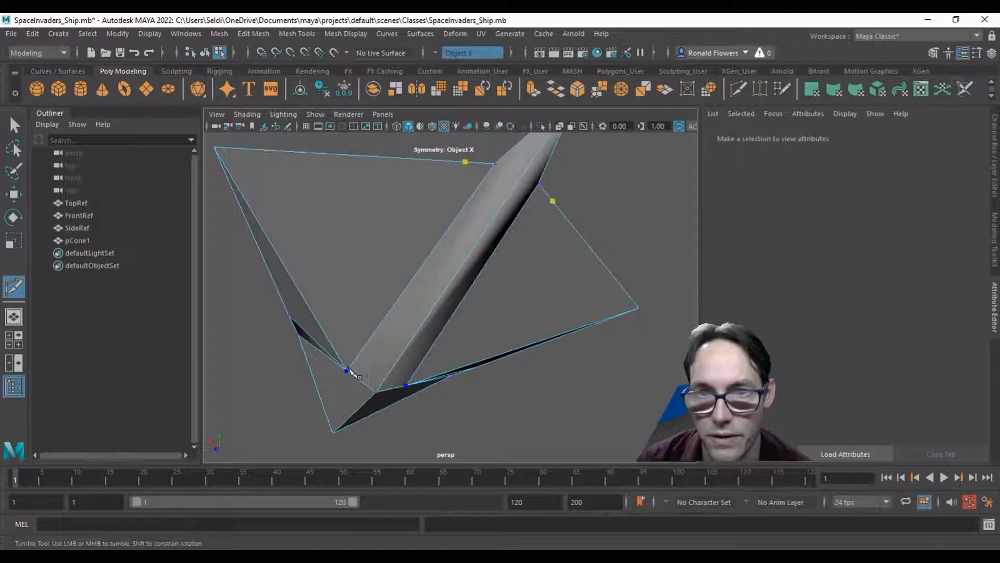
pyautogui.keyDown('alt'); pyautogui.moveTo(432, 203); pyautogui.dragTo(415, 287); pyautogui.keyUp('alt')
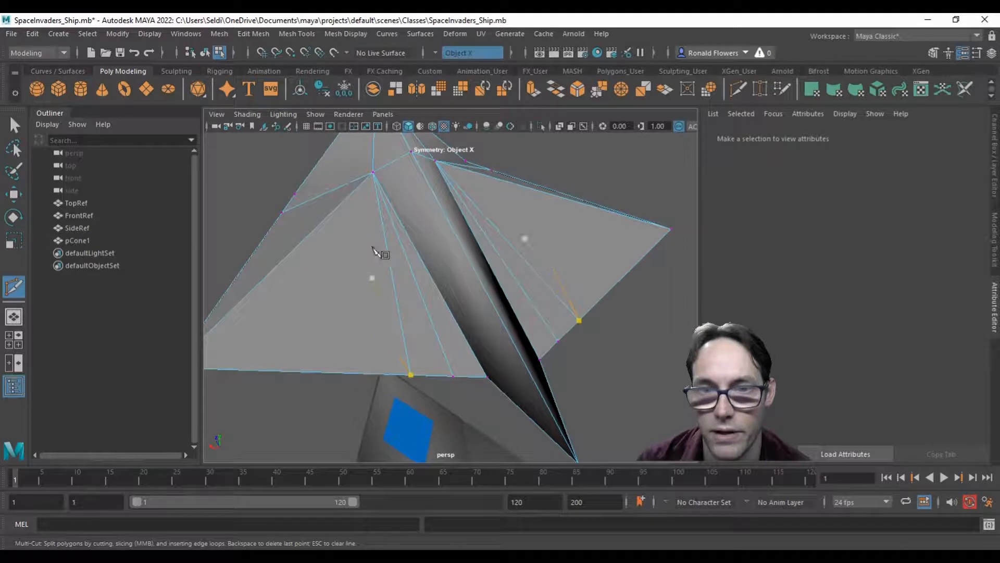
# - Multi-Cut a second edge farther outboard on the wing's upper surface and underside, from the rear edge to the wing-root corners
pyautogui.keyDown('alt'); pyautogui.moveTo(376, 257); pyautogui.dragTo(408, 313); pyautogui.keyUp('alt')
pyautogui.keyDown('alt'); pyautogui.moveTo(415, 270); pyautogui.dragTo(414, 302); pyautogui.keyUp('alt')
pyautogui.keyDown('alt'); pyautogui.moveTo(411, 348); pyautogui.dragTo(393, 331); pyautogui.keyUp('alt')
pyautogui.click(367, 363)
pyautogui.rightClick(368, 364)
pyautogui.keyDown('alt'); pyautogui.moveTo(382, 183); pyautogui.dragTo(411, 307); pyautogui.keyUp('alt')
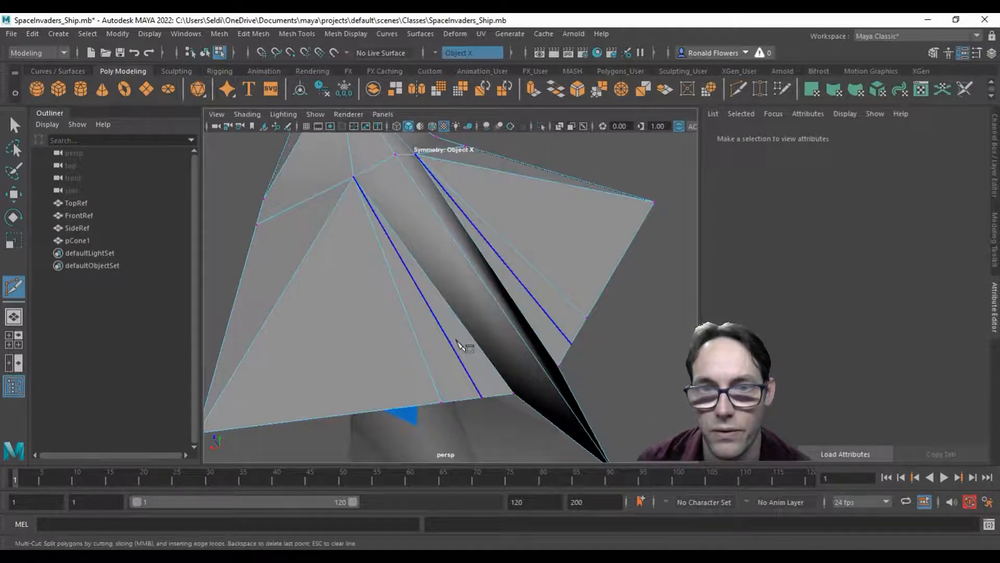
# - Switch to the top view and raise the transparency of the ship's lambert1 material to reveal the reference
pyautogui.press('space')
pyautogui.click(356, 203)
pyautogui.press('space')
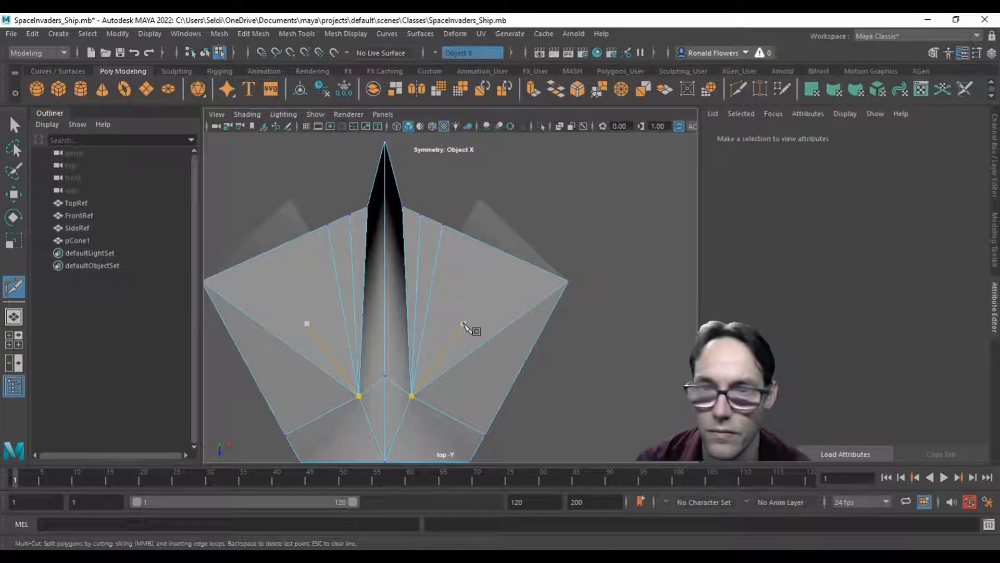
pyautogui.press('q')
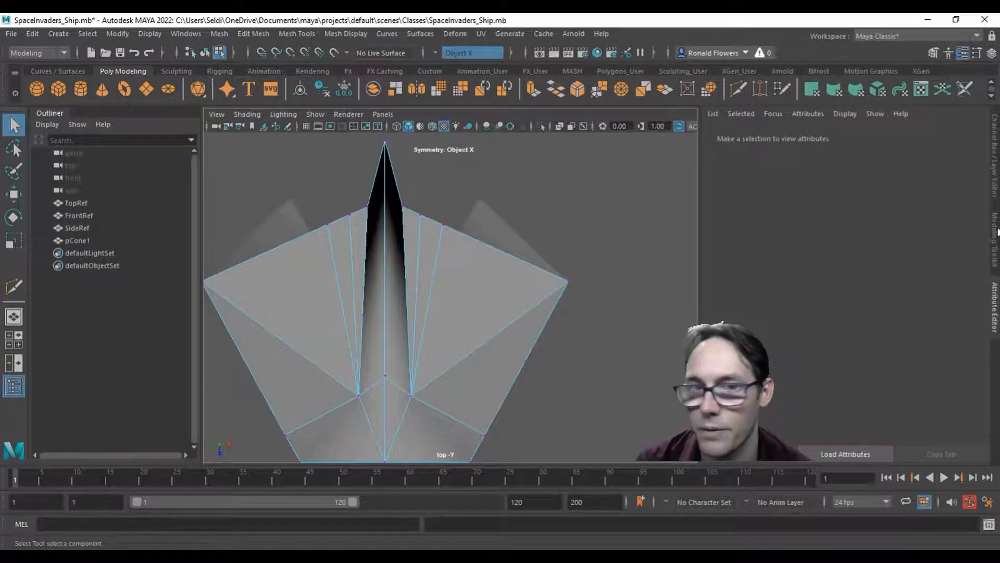
pyautogui.moveTo(526, 277); pyautogui.dragTo(579, 193, button='right')
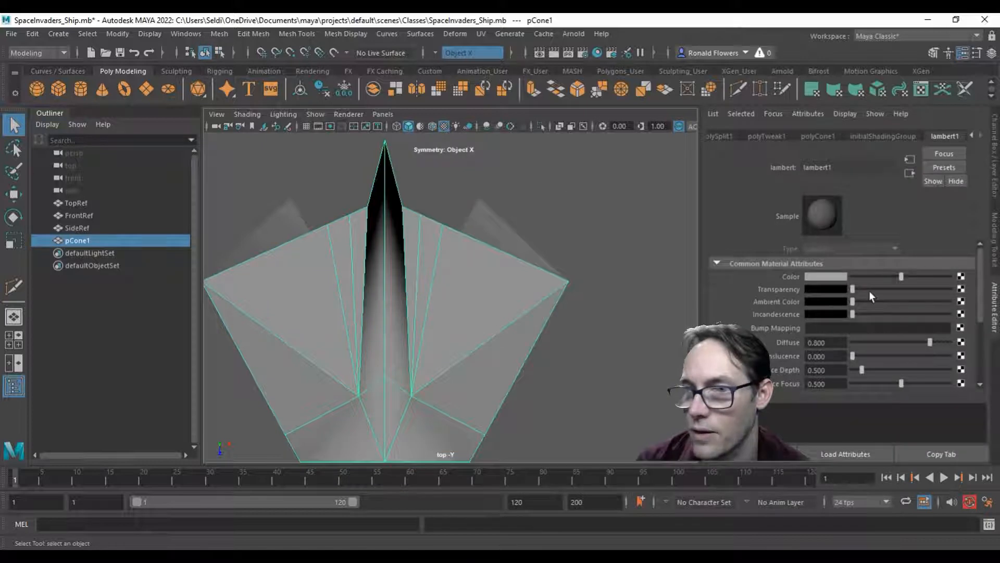
pyautogui.moveTo(858, 287); pyautogui.dragTo(905, 283)
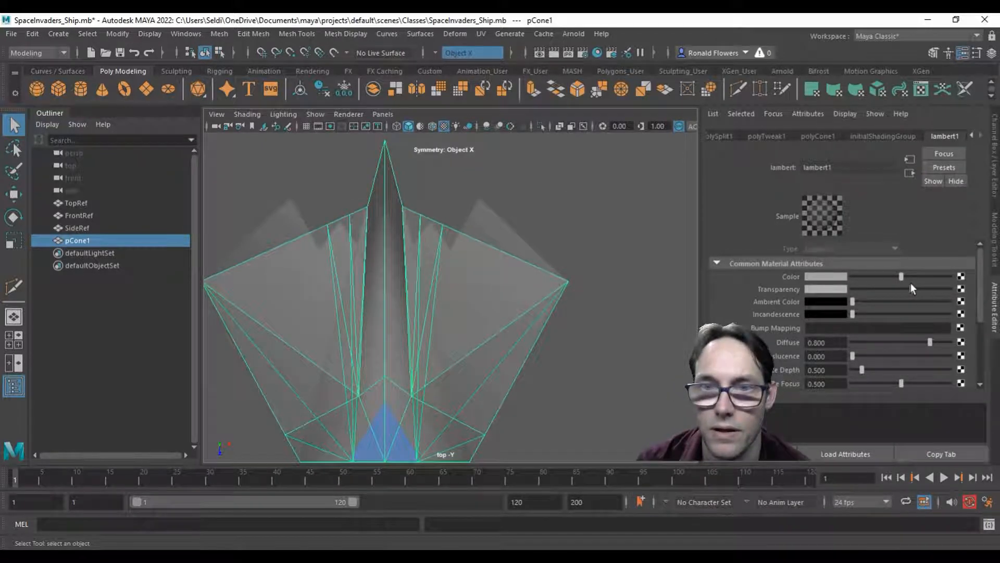
# - Move the outer cut vertices on the wings' rear edge outward and rearward to the tips of the reference's large rear spikes
pyautogui.scroll(2, 448, 267)
pyautogui.keyDown('alt'); pyautogui.moveTo(445, 190); pyautogui.dragTo(471, 246, button='middle'); pyautogui.keyUp('alt')
pyautogui.moveTo(472, 218); pyautogui.dragTo(417, 219, button='right')
pyautogui.moveTo(467, 273); pyautogui.dragTo(468, 274)
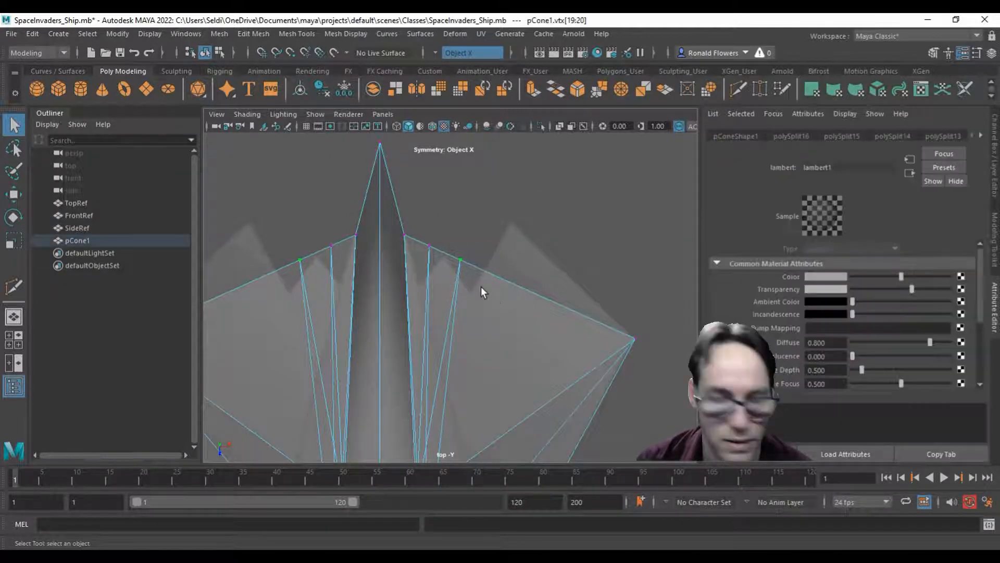
pyautogui.press('w')
pyautogui.moveTo(463, 259); pyautogui.dragTo(512, 225)
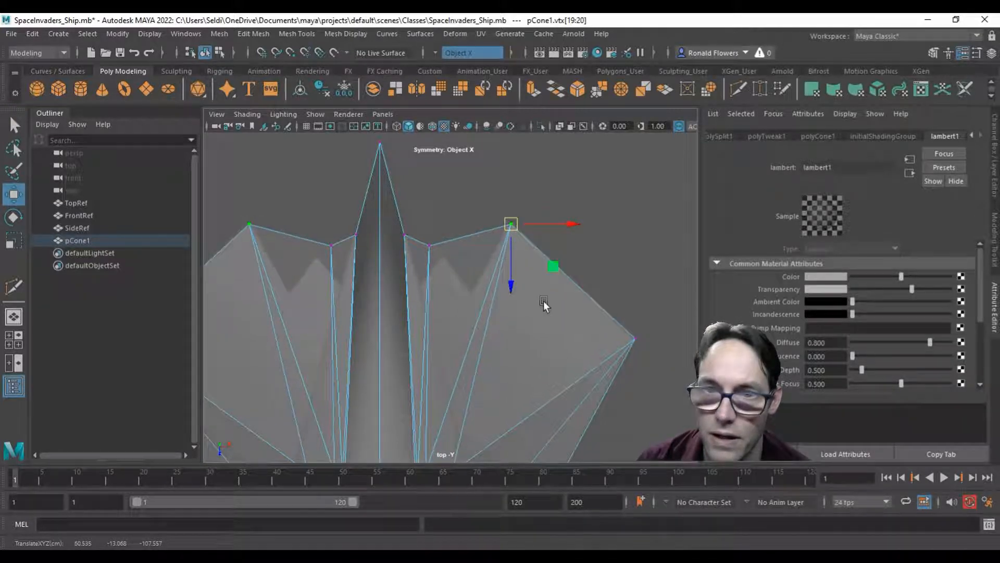
# - Move the inner cut vertices on the wings' rear edge outward and slightly forward to the tips of the reference's small spikes
pyautogui.click(429, 242)
pyautogui.moveTo(428, 242)
pyautogui.mouseDown()
pyautogui.moveTo(478, 313)
pyautogui.moveTo(444, 249)
pyautogui.moveTo(473, 278)
pyautogui.moveTo(471, 287)
pyautogui.moveTo(445, 251)
pyautogui.mouseUp()
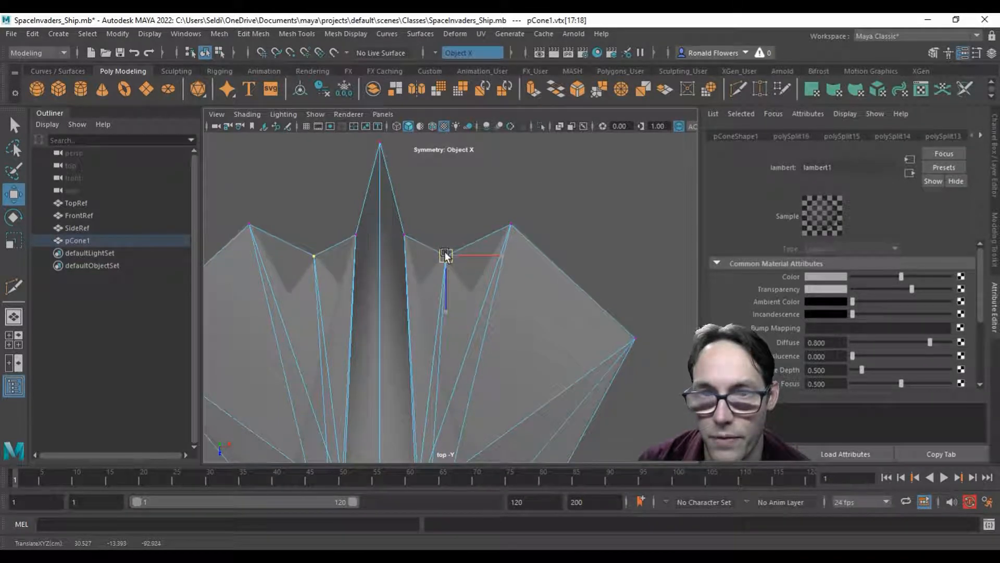
pyautogui.moveTo(446, 255); pyautogui.dragTo(444, 255)
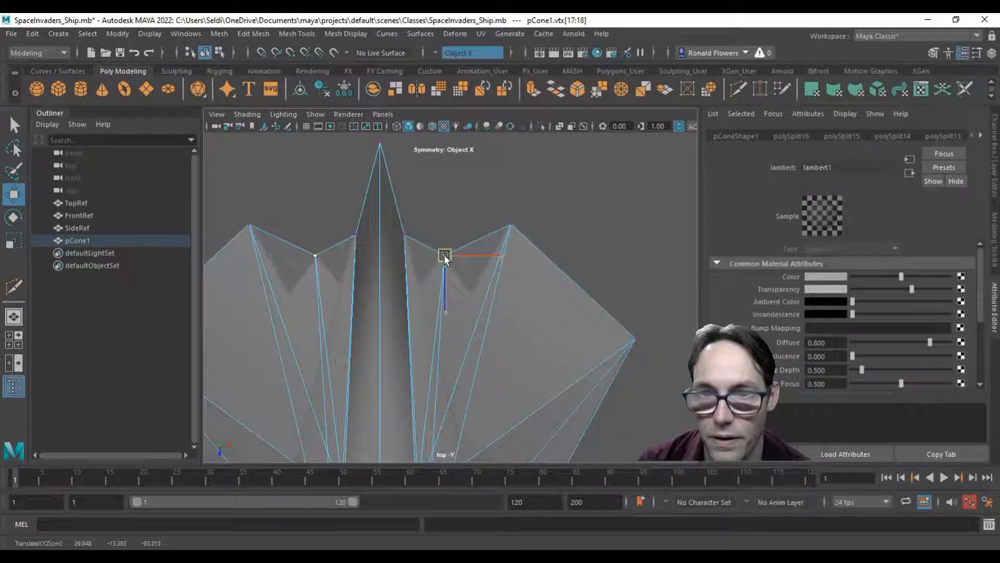
pyautogui.click(543, 212)
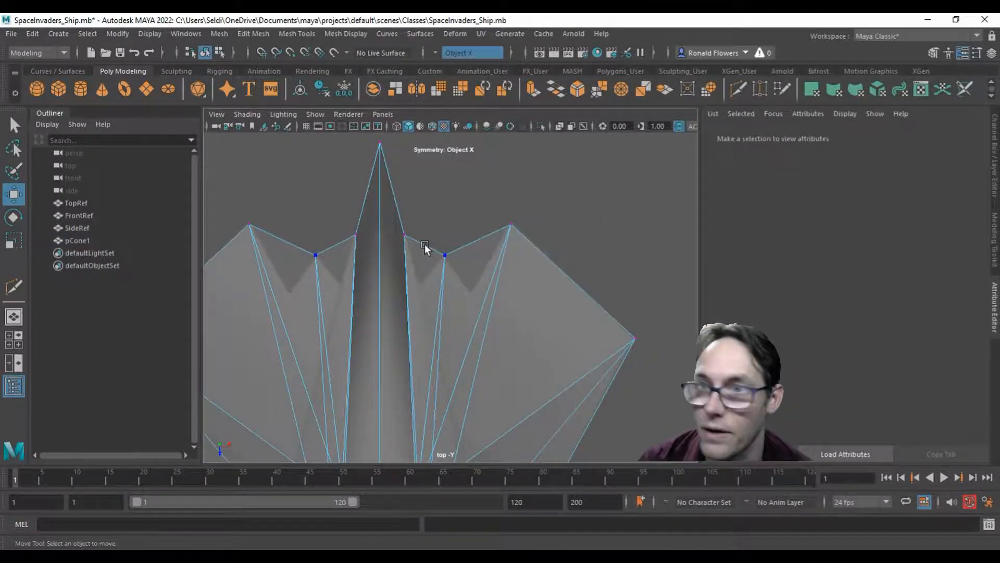
# - Multi-Cut new points into the wing's rear edge, one between the two spikes and one between the small spike and body
pyautogui.click(738, 89)
pyautogui.click(476, 240)
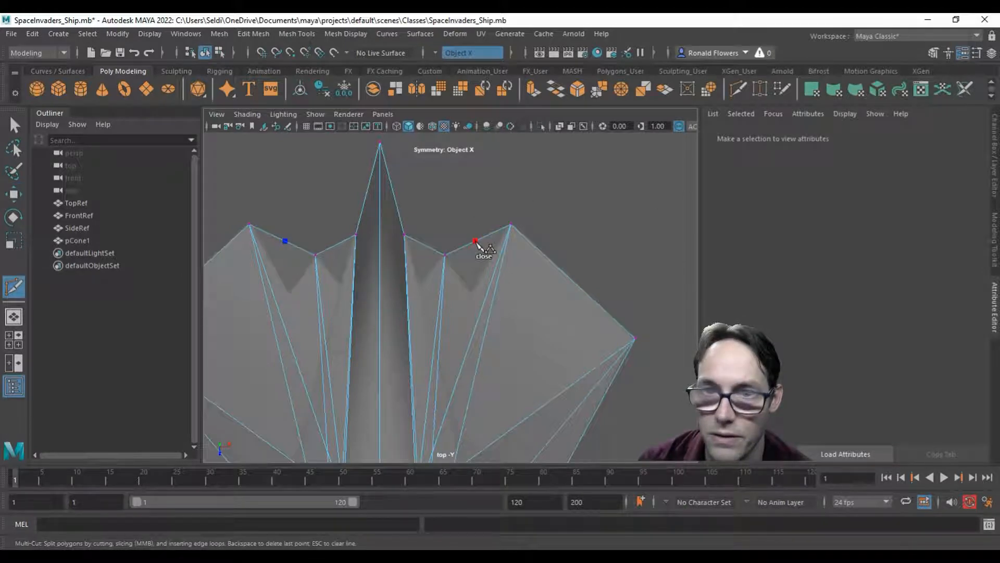
pyautogui.click(428, 247)
pyautogui.press('Return')
pyautogui.press('q')
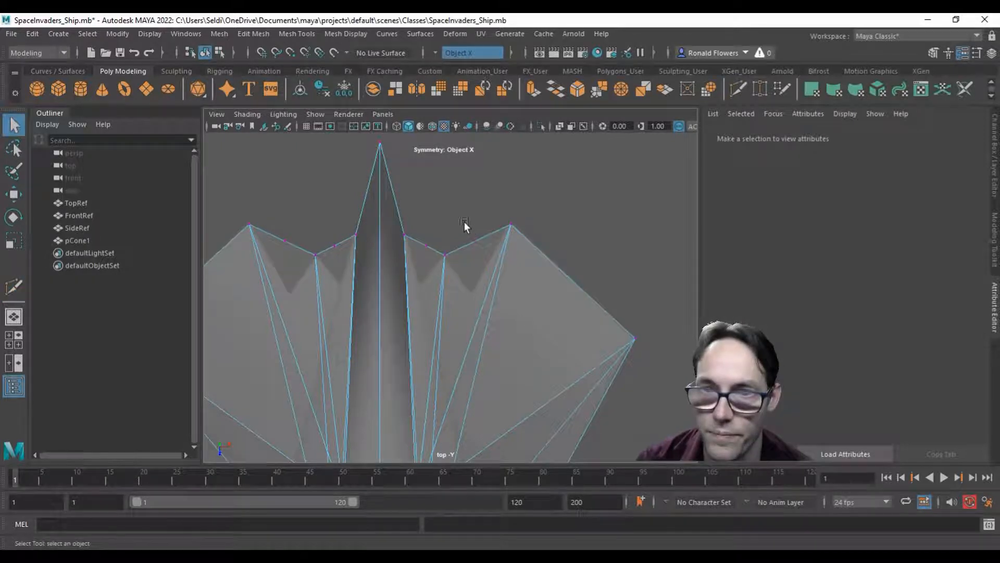
# - Move the new rear-edge vertices forward to the reference's notches on both sides of the small spike
pyautogui.press('w')
pyautogui.keyDown('alt'); pyautogui.moveTo(465, 223); pyautogui.dragTo(471, 186, button='middle'); pyautogui.keyUp('alt')
pyautogui.moveTo(471, 186); pyautogui.dragTo(478, 257)
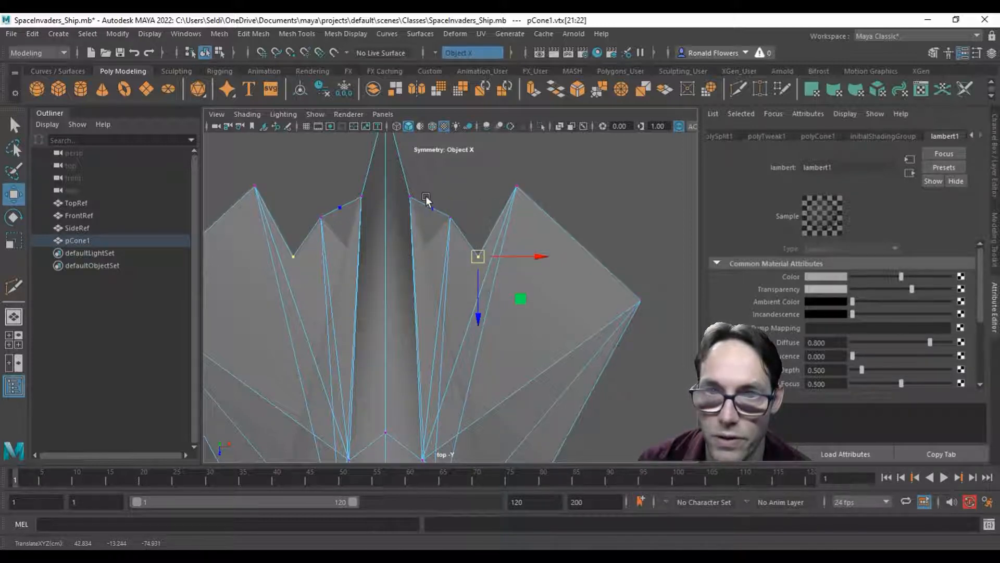
pyautogui.click(432, 207)
pyautogui.moveTo(432, 208); pyautogui.dragTo(425, 240)
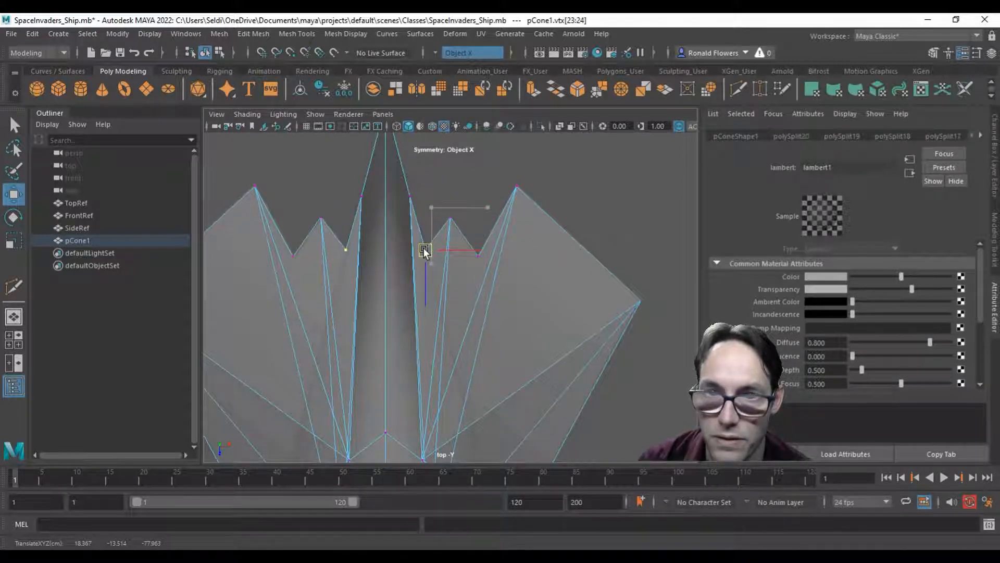
pyautogui.click(465, 193)
# - Return to the perspective view and set the lambert1 material's transparency back to fully opaque
pyautogui.scroll(2, 479, 269)
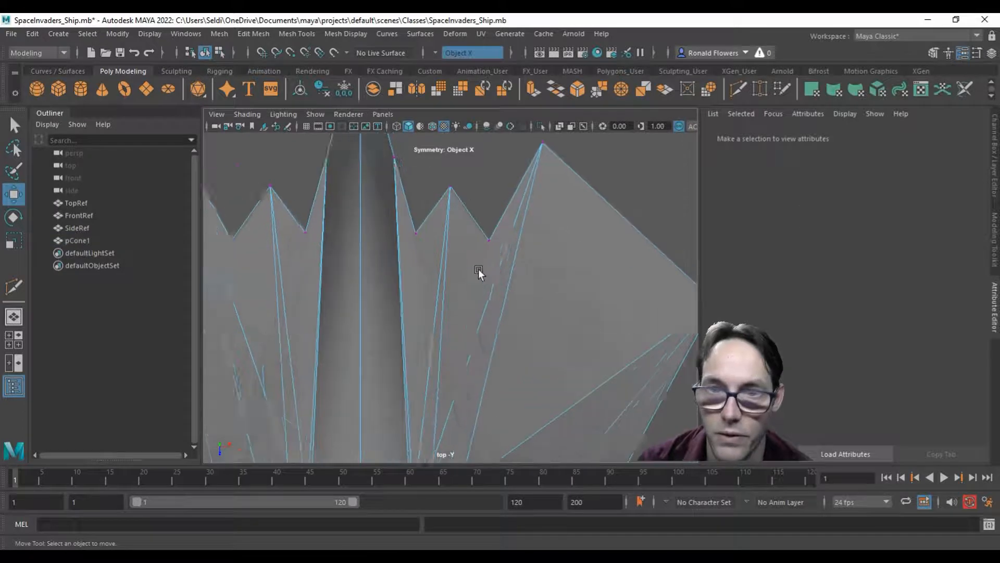
pyautogui.scroll(-1, 478, 269)
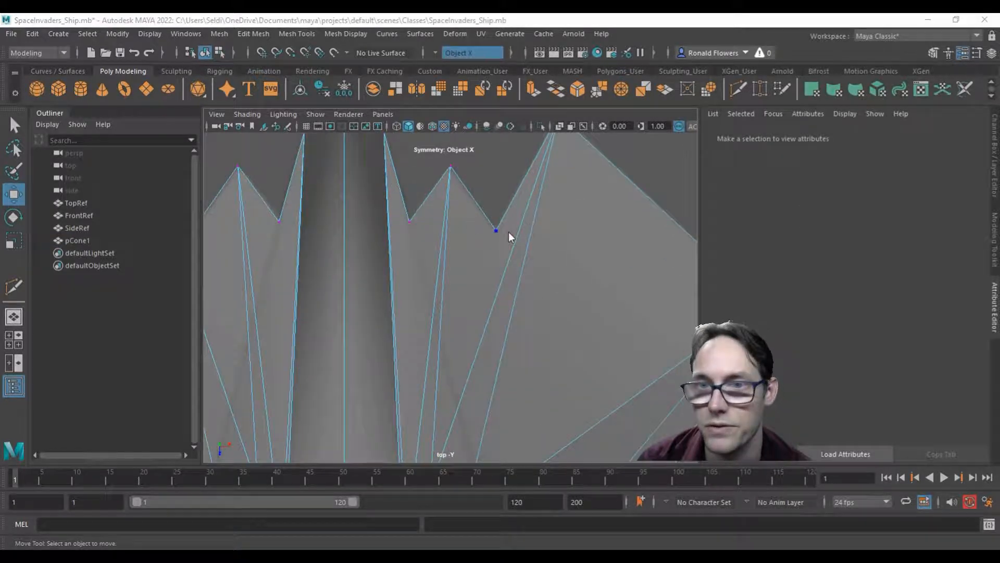
pyautogui.press('space')
pyautogui.press('space')
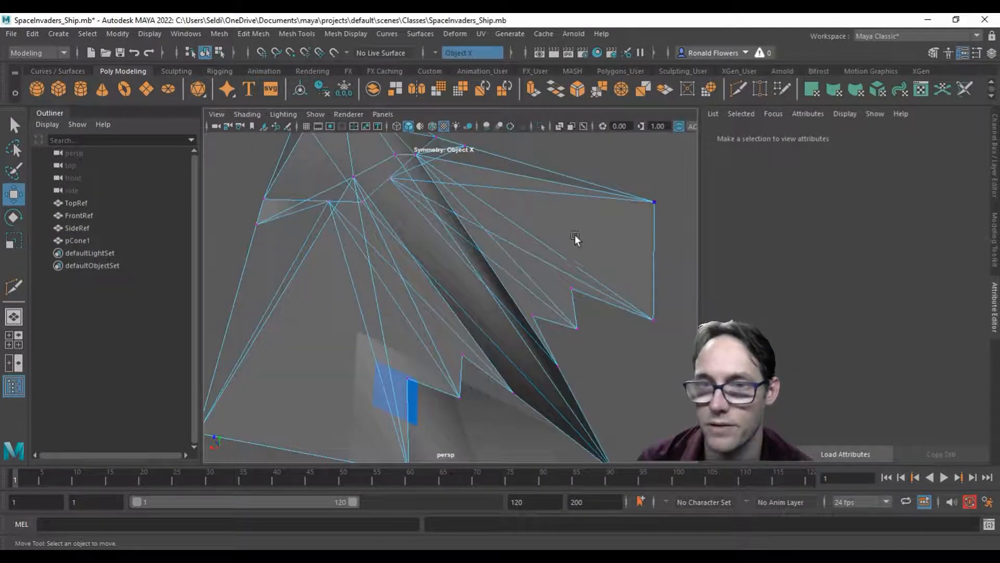
pyautogui.moveTo(574, 231); pyautogui.dragTo(609, 199, button='right')
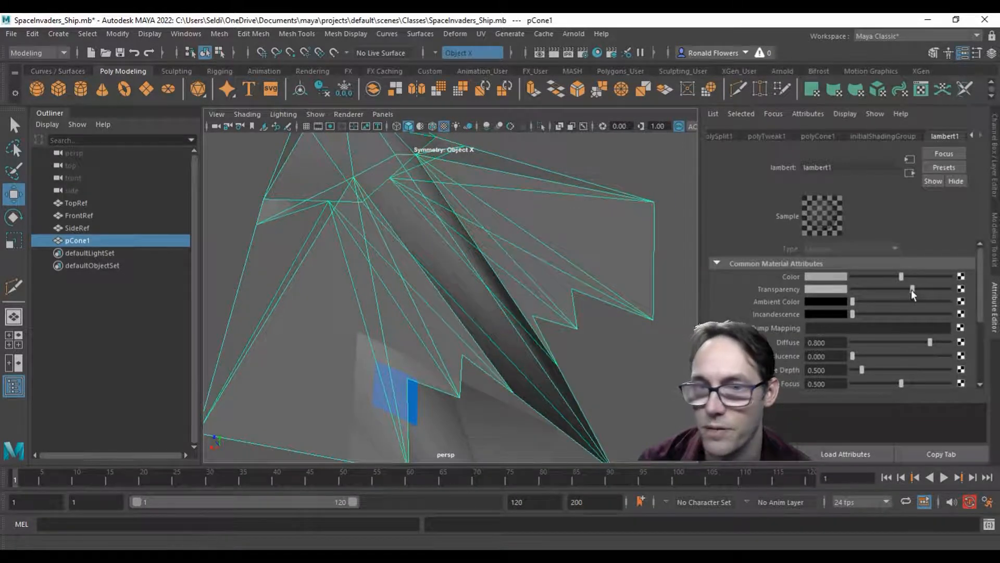
pyautogui.moveTo(911, 291); pyautogui.dragTo(836, 287)
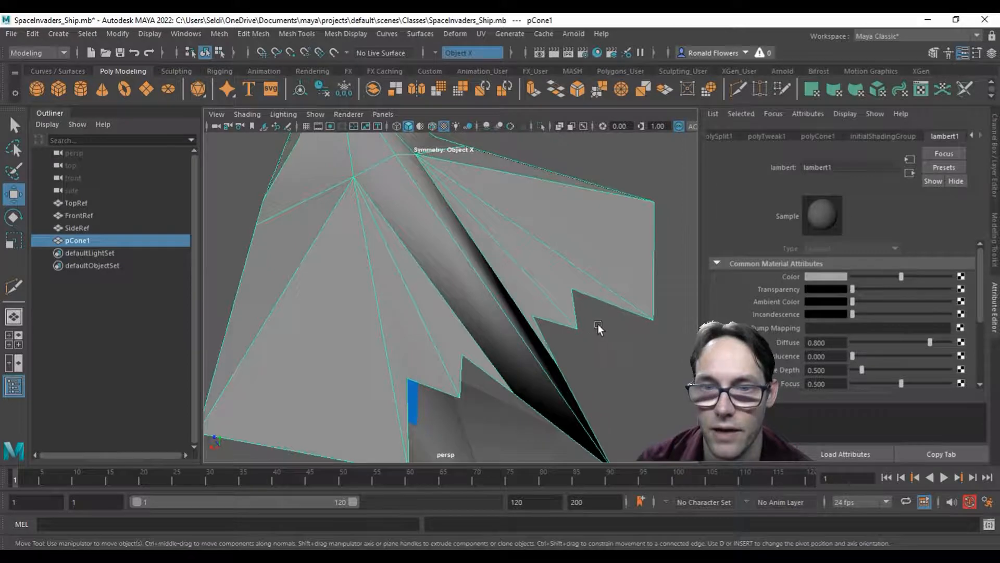
# - Multi-Cut edges on the wing's upper surface from both rear notch vertices to the upper wing-root corner
pyautogui.keyDown('alt'); pyautogui.moveTo(598, 324); pyautogui.dragTo(556, 302); pyautogui.keyUp('alt')
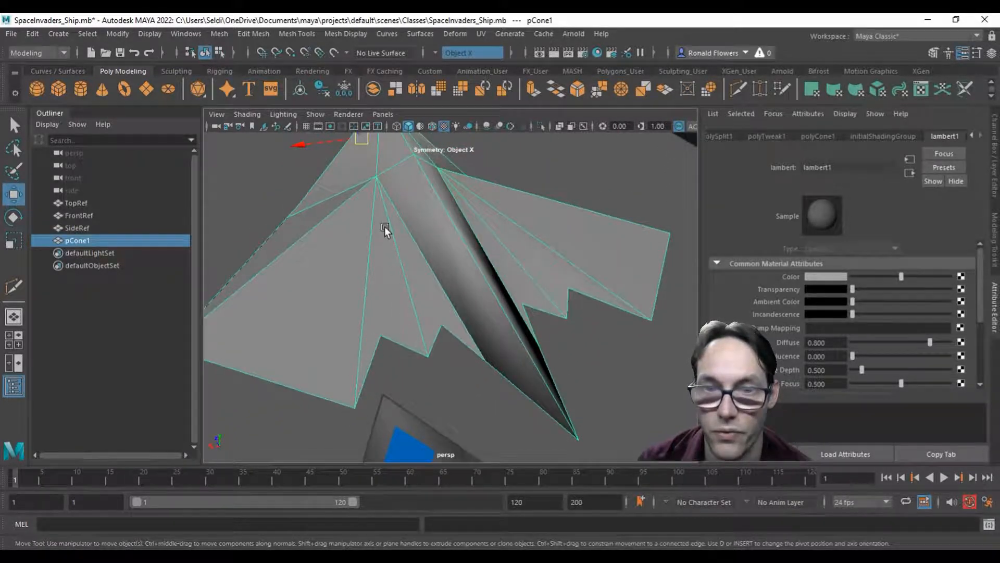
pyautogui.scroll(2, 386, 328)
pyautogui.moveTo(380, 339)
pyautogui.keyDown('alt'); pyautogui.mouseDown()
pyautogui.moveTo(374, 271)
pyautogui.moveTo(376, 345)
pyautogui.moveTo(378, 274)
pyautogui.moveTo(392, 333)
pyautogui.mouseUp(); pyautogui.keyUp('alt')
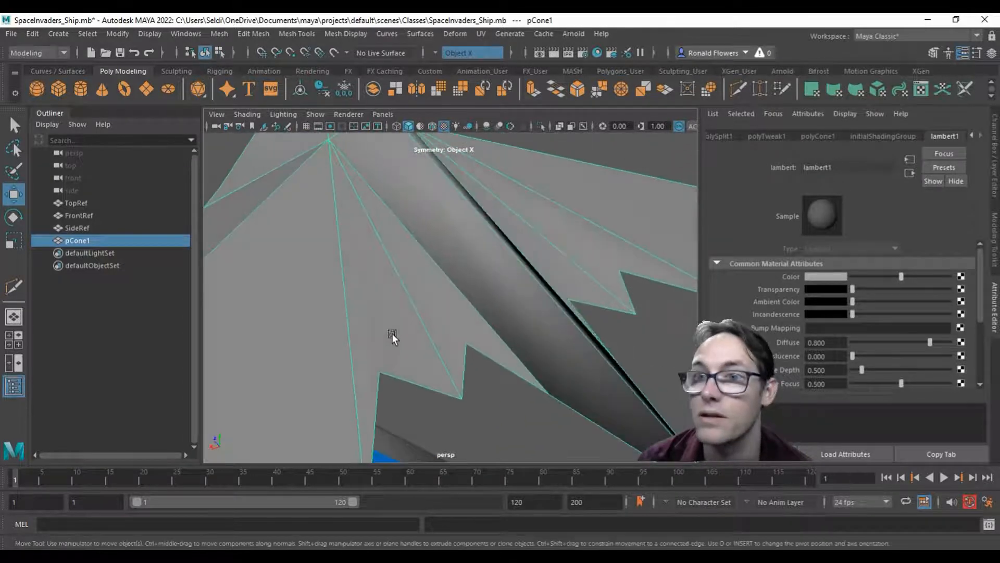
pyautogui.click(738, 90)
pyautogui.click(380, 372)
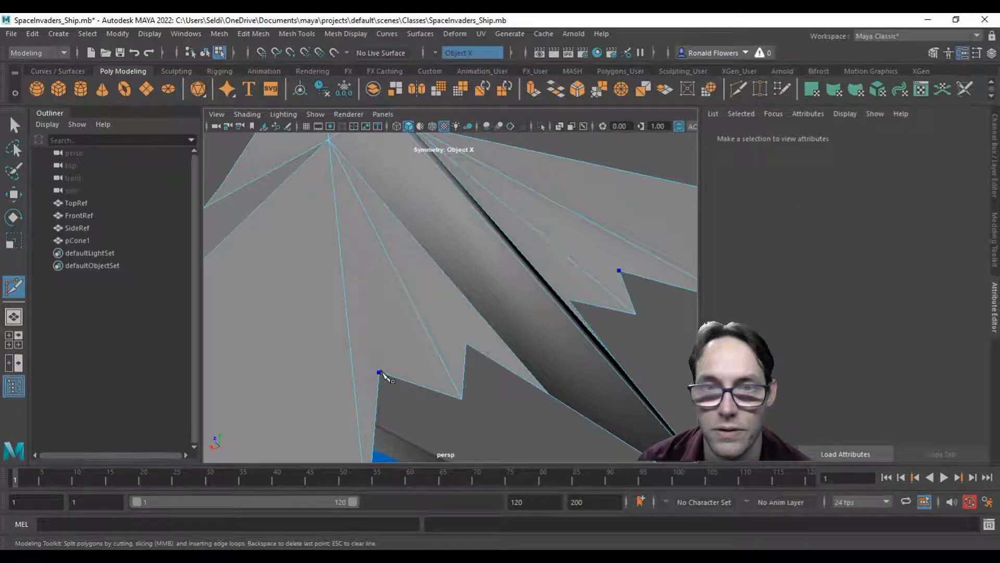
pyautogui.click(329, 140)
pyautogui.press('Return')
pyautogui.click(459, 336)
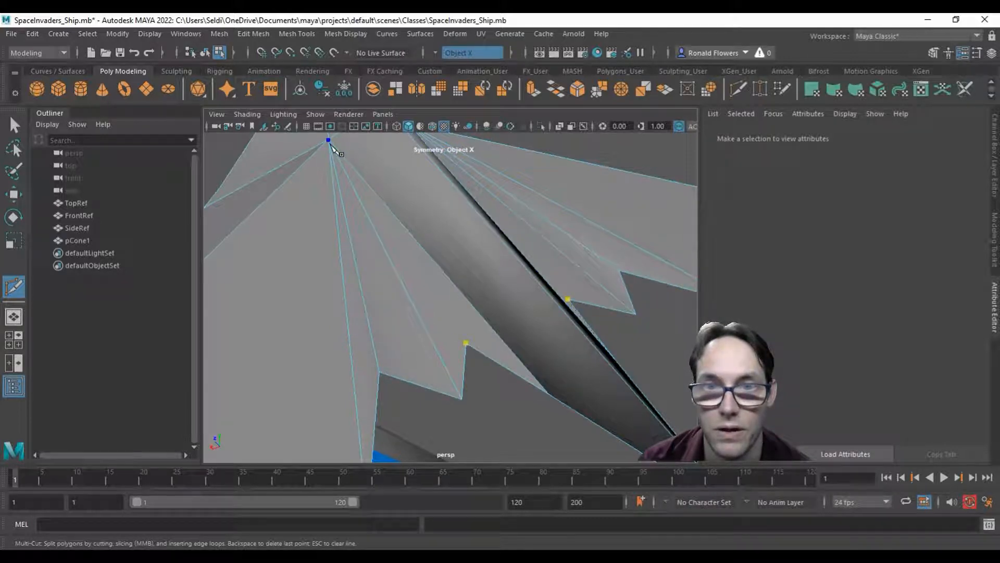
pyautogui.press('Return')
# - Multi-Cut matching edges on the wing's underside from both rear notch vertices to the wing-root corner
pyautogui.keyDown('alt'); pyautogui.moveTo(495, 404); pyautogui.dragTo(487, 322); pyautogui.keyUp('alt')
pyautogui.keyDown('alt'); pyautogui.moveTo(414, 254); pyautogui.dragTo(414, 312, button='middle'); pyautogui.keyUp('alt')
pyautogui.click(379, 196)
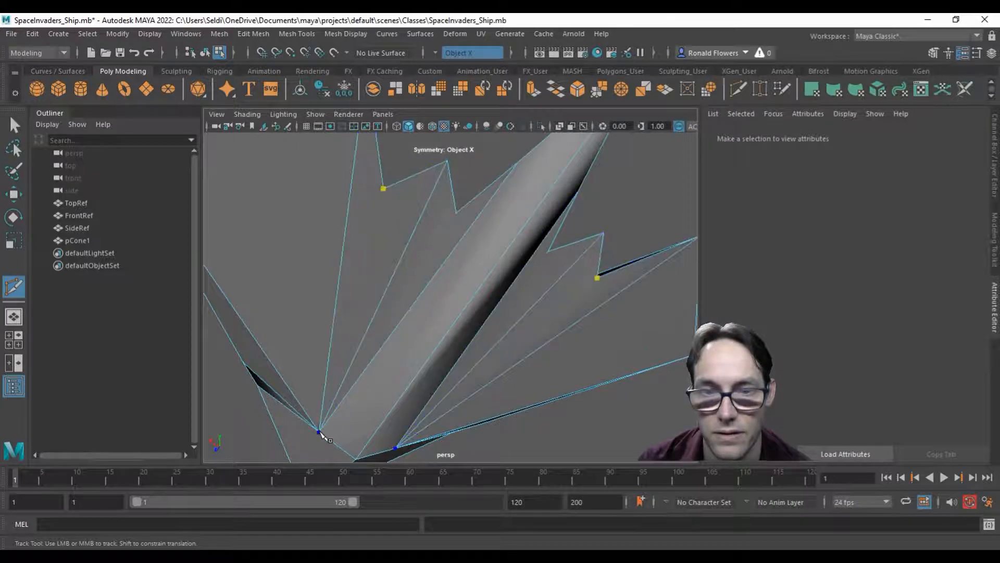
pyautogui.click(319, 431)
pyautogui.rightClick(426, 239)
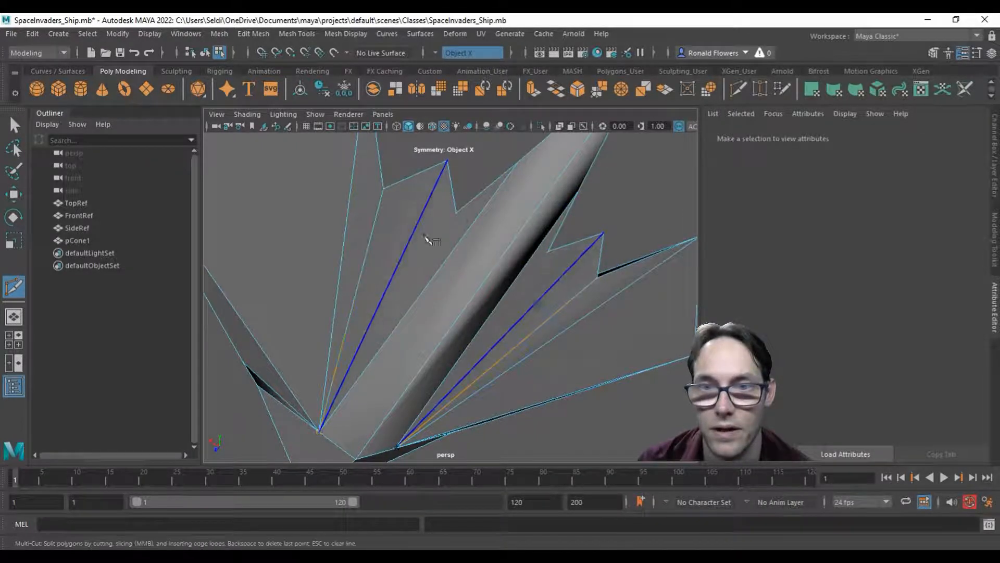
pyautogui.click(457, 214)
pyautogui.click(320, 431)
pyautogui.rightClick(436, 292)
pyautogui.scroll(-4, 451, 263)
pyautogui.keyDown('alt'); pyautogui.moveTo(455, 226); pyautogui.dragTo(500, 389); pyautogui.keyUp('alt')
pyautogui.press('q')
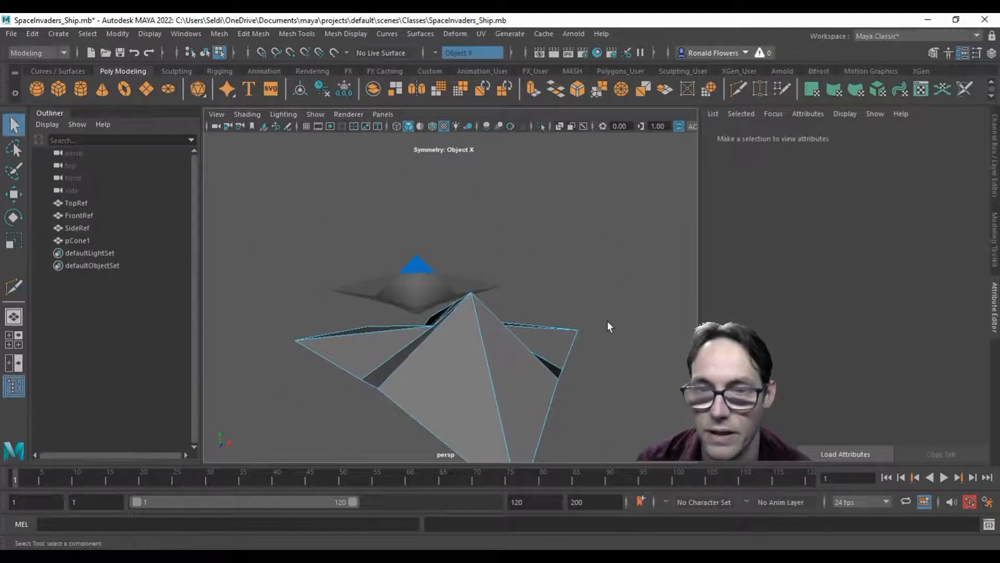
# - Examine the ship's nose and upper body from several angles against the blue cockpit shape on the reference planes
pyautogui.scroll(-2, 606, 360)
pyautogui.keyDown('alt'); pyautogui.moveTo(605, 389); pyautogui.dragTo(429, 357); pyautogui.keyUp('alt')
pyautogui.scroll(5, 430, 357)
pyautogui.keyDown('alt'); pyautogui.moveTo(361, 321); pyautogui.dragTo(463, 285, button='middle'); pyautogui.keyUp('alt')
pyautogui.keyDown('alt'); pyautogui.moveTo(408, 271); pyautogui.dragTo(432, 313); pyautogui.keyUp('alt')
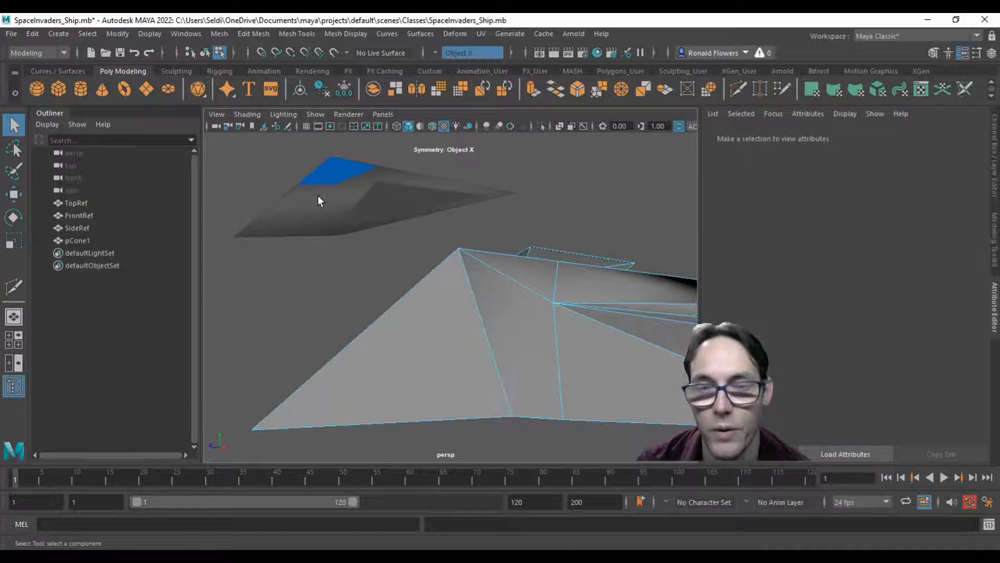
pyautogui.moveTo(334, 204)
pyautogui.keyDown('alt'); pyautogui.mouseDown()
pyautogui.moveTo(335, 197)
pyautogui.moveTo(306, 196)
pyautogui.moveTo(325, 210)
pyautogui.mouseUp(); pyautogui.keyUp('alt')
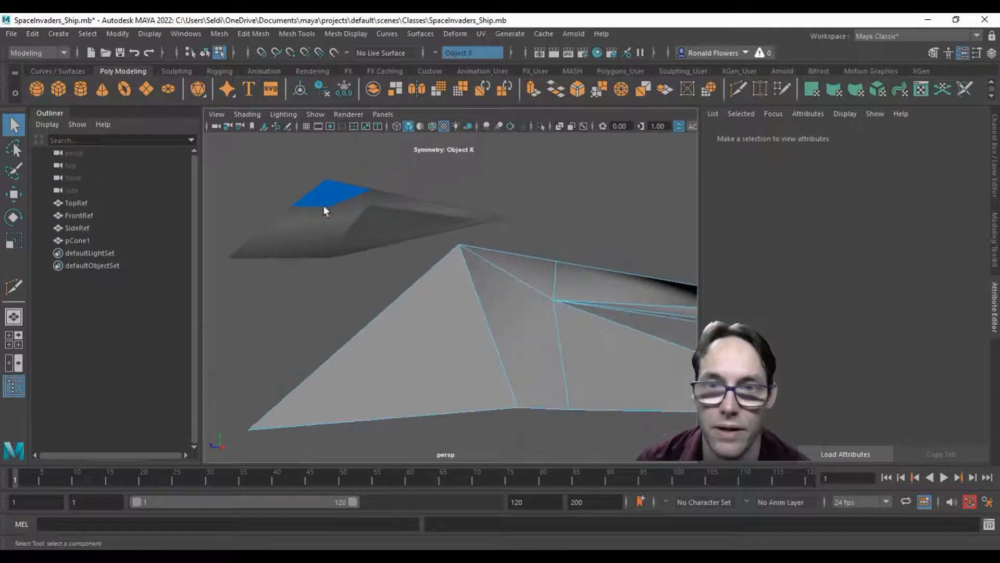
pyautogui.keyDown('alt'); pyautogui.moveTo(408, 237); pyautogui.dragTo(327, 244); pyautogui.keyUp('alt')
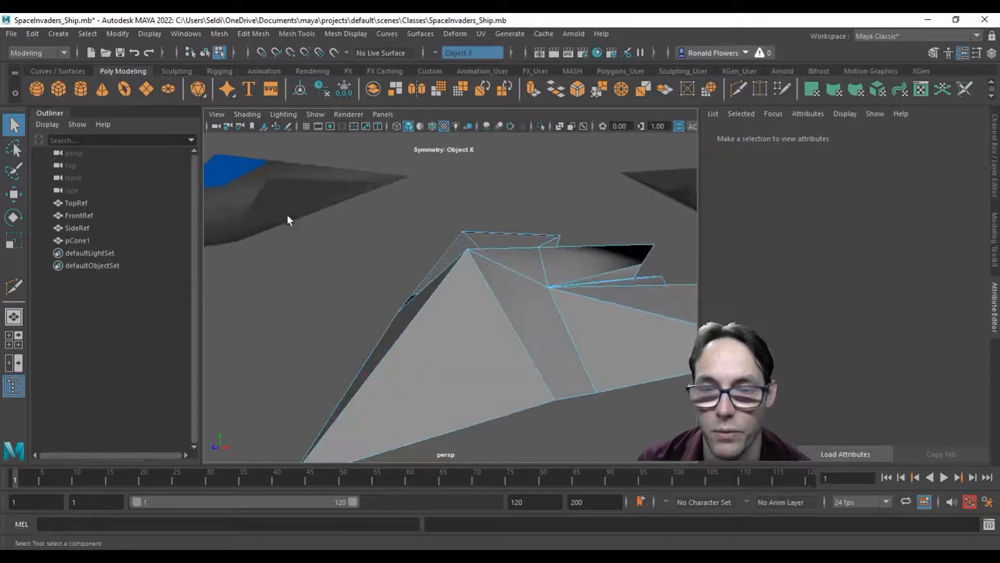
pyautogui.keyDown('alt'); pyautogui.moveTo(426, 300); pyautogui.dragTo(493, 322); pyautogui.keyUp('alt')
pyautogui.scroll(3, 417, 305)
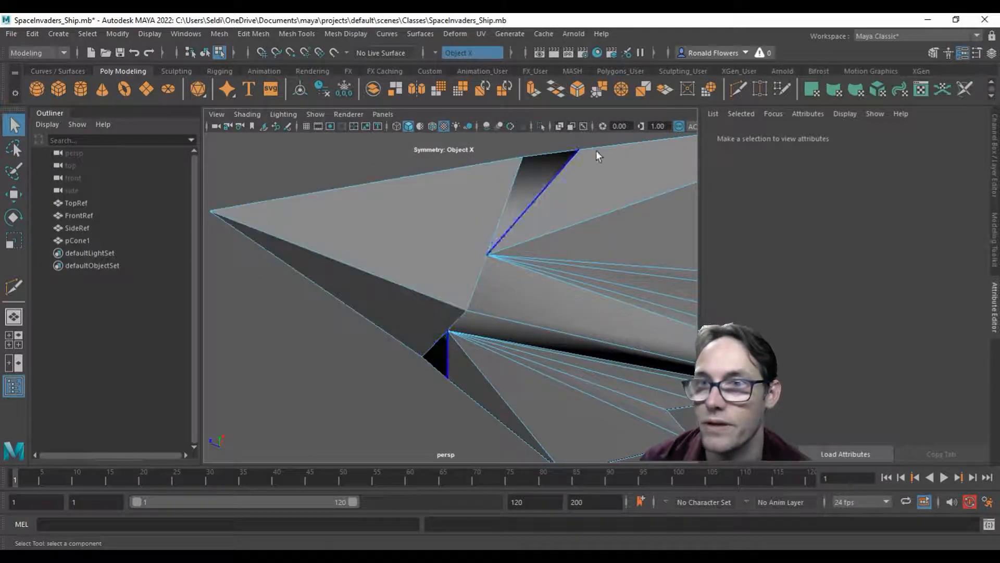
# - Multi-Cut edges across the nose's underside from both wing-root vertices to the nose tip
pyautogui.click(737, 89)
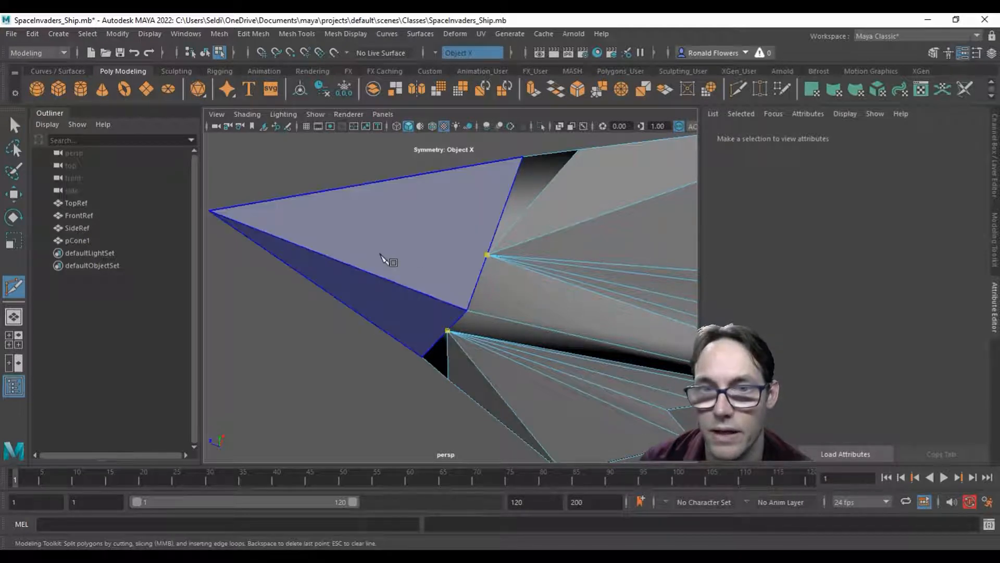
pyautogui.keyDown('alt'); pyautogui.moveTo(426, 245); pyautogui.dragTo(537, 226, button='middle'); pyautogui.keyUp('alt')
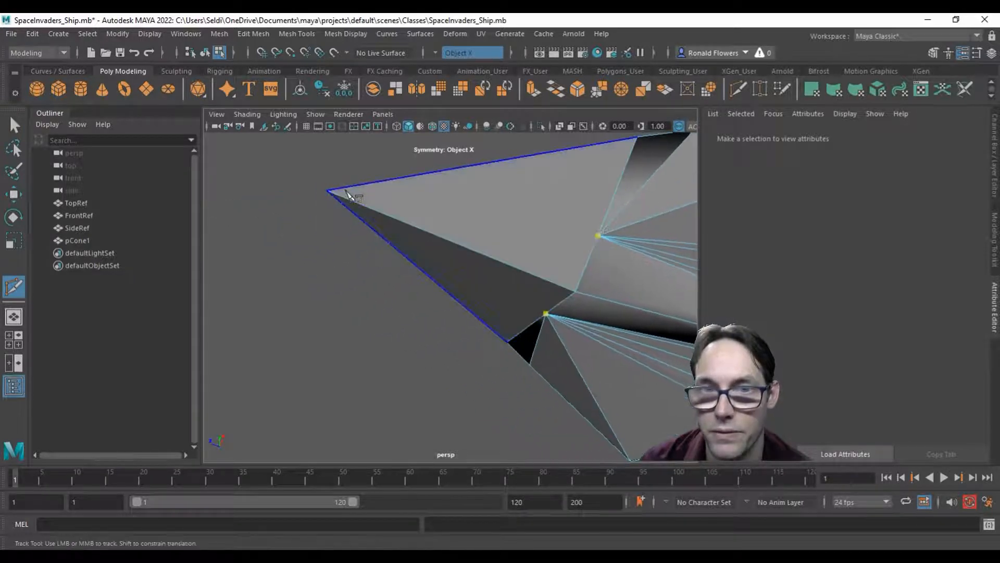
pyautogui.click(327, 191)
pyautogui.press('Return')
pyautogui.keyDown('alt'); pyautogui.moveTo(428, 389); pyautogui.dragTo(418, 296); pyautogui.keyUp('alt')
pyautogui.keyDown('alt'); pyautogui.moveTo(416, 320); pyautogui.dragTo(446, 327); pyautogui.keyUp('alt')
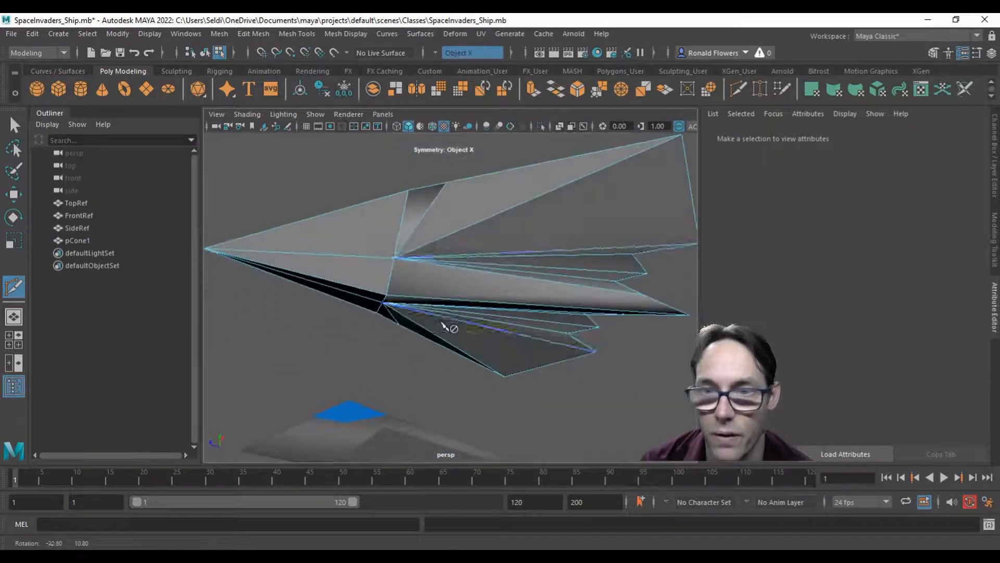
# - Examine the ship's underside and upper body against the blue cockpit shape on the reference planes
pyautogui.keyDown('alt'); pyautogui.moveTo(627, 299); pyautogui.dragTo(502, 303); pyautogui.keyUp('alt')
pyautogui.keyDown('alt'); pyautogui.moveTo(502, 303); pyautogui.dragTo(386, 304, button='right'); pyautogui.keyUp('alt')
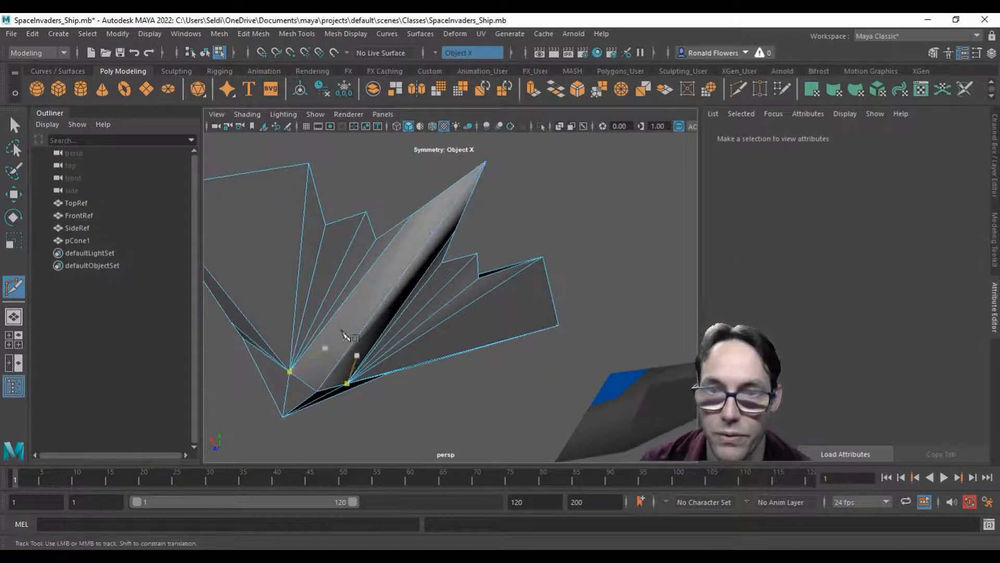
pyautogui.keyDown('alt'); pyautogui.moveTo(513, 231); pyautogui.dragTo(395, 336); pyautogui.keyUp('alt')
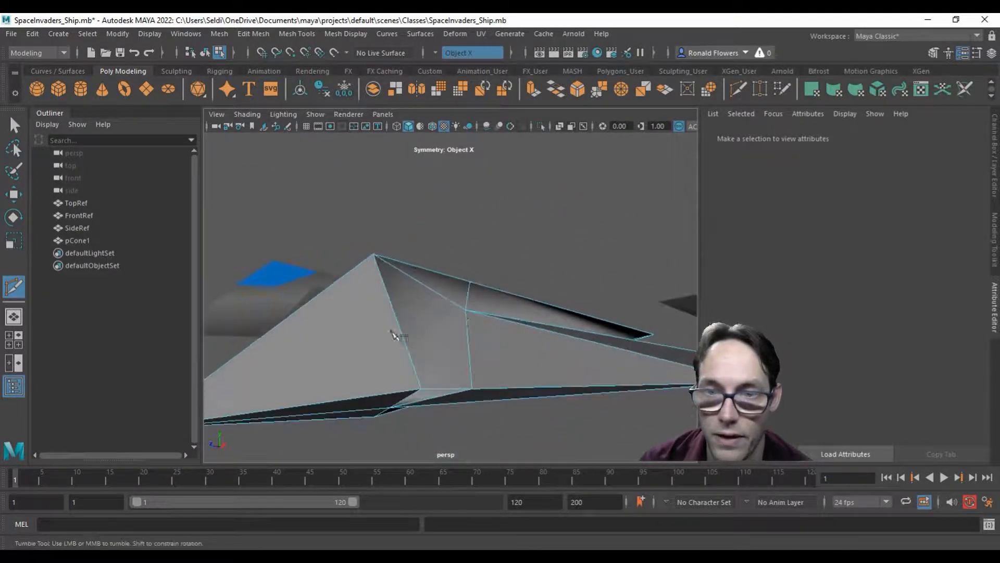
pyautogui.keyDown('alt'); pyautogui.moveTo(395, 336); pyautogui.dragTo(460, 280, button='middle'); pyautogui.keyUp('alt')
pyautogui.keyDown('alt'); pyautogui.moveTo(521, 294); pyautogui.dragTo(445, 334); pyautogui.keyUp('alt')
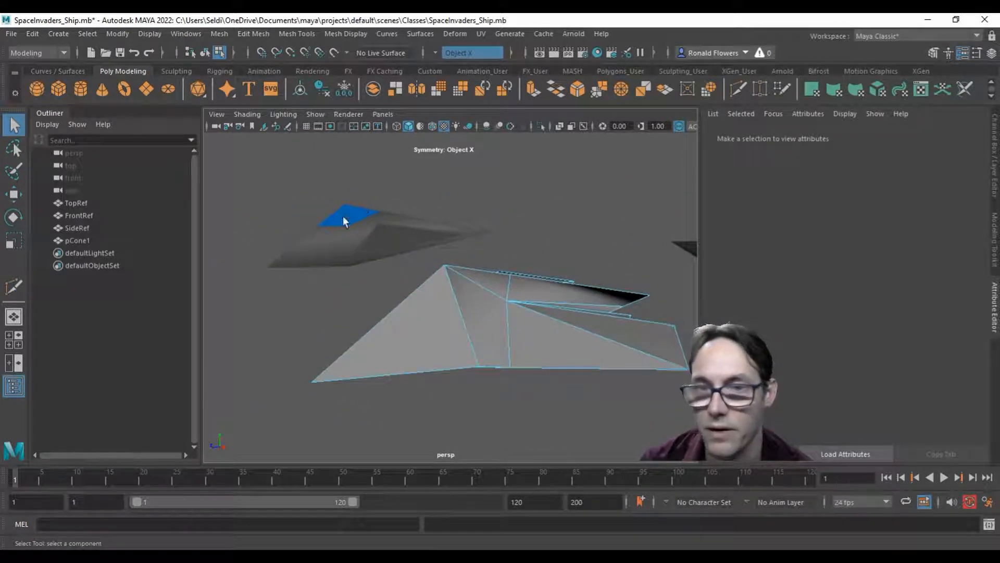
pyautogui.keyDown('alt'); pyautogui.moveTo(383, 267); pyautogui.dragTo(484, 293); pyautogui.keyUp('alt')
# - Select the whole ship in object mode and harden all of its edges for flat, faceted shading
pyautogui.moveTo(454, 217); pyautogui.dragTo(487, 205, button='right')
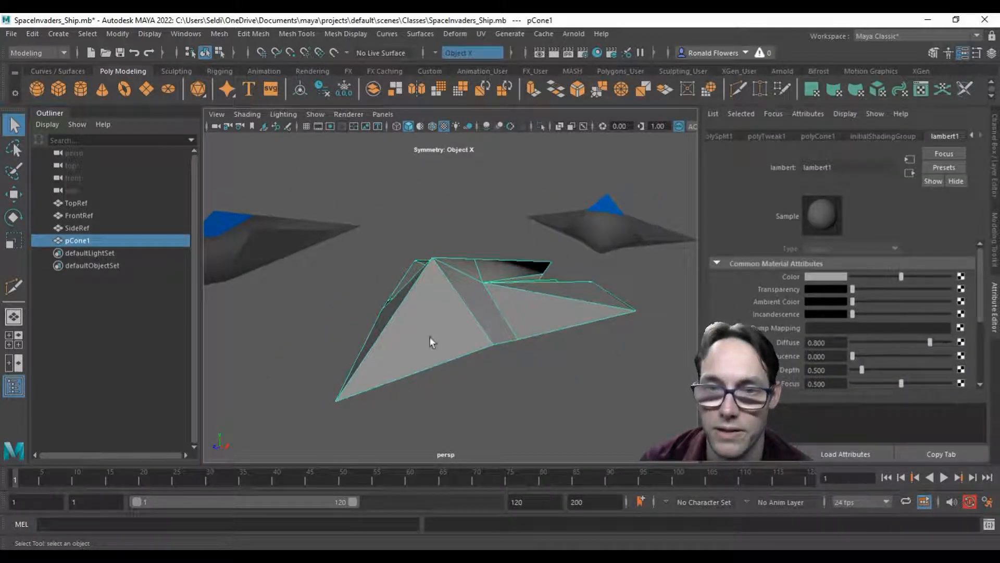
pyautogui.keyDown('alt'); pyautogui.moveTo(388, 317); pyautogui.dragTo(443, 324); pyautogui.keyUp('alt')
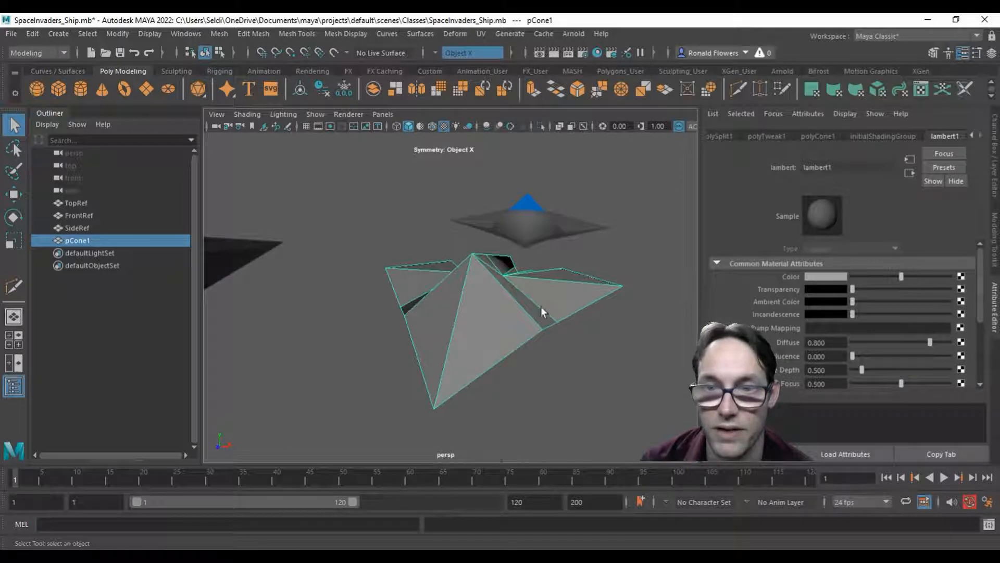
pyautogui.keyDown('alt'); pyautogui.moveTo(537, 288); pyautogui.dragTo(521, 307); pyautogui.keyUp('alt')
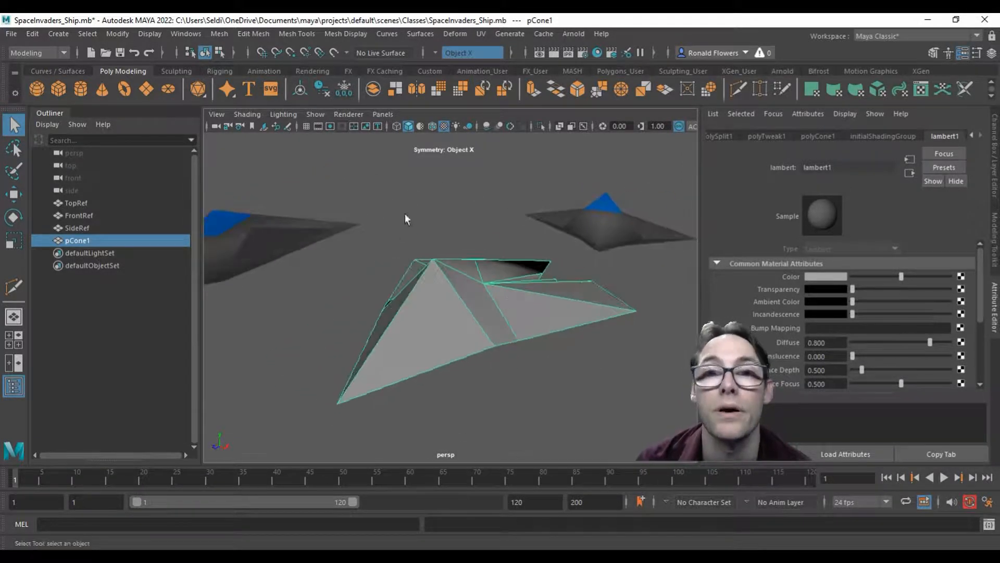
pyautogui.click(342, 32)
pyautogui.click(344, 31)
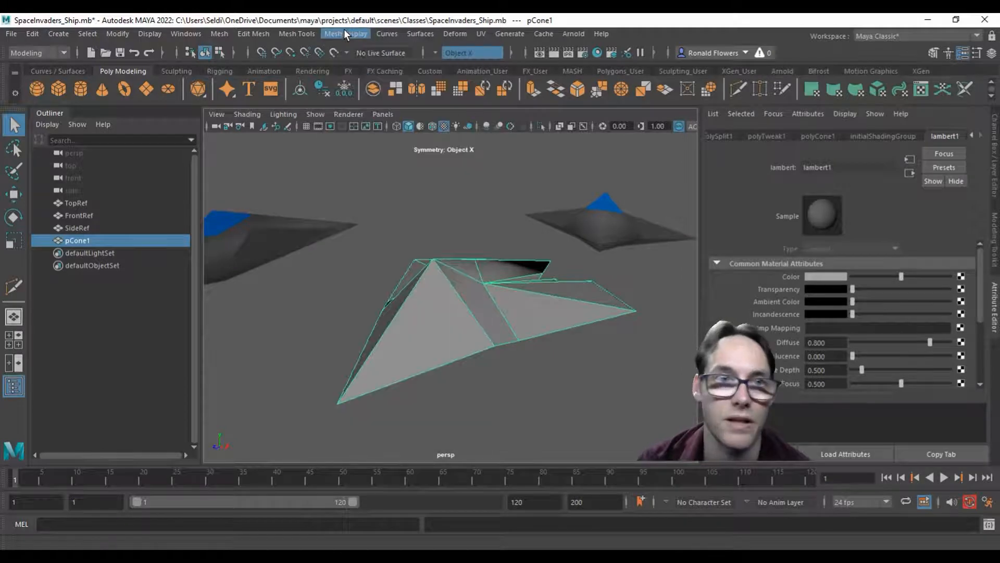
pyautogui.click(46, 51)
pyautogui.click(45, 51)
pyautogui.click(45, 51)
pyautogui.click(46, 51)
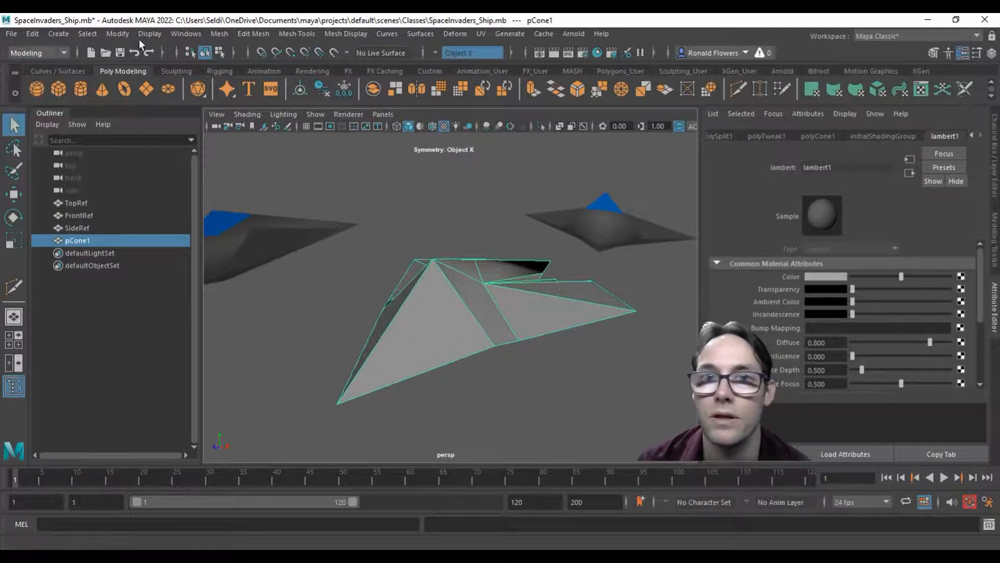
pyautogui.click(340, 34)
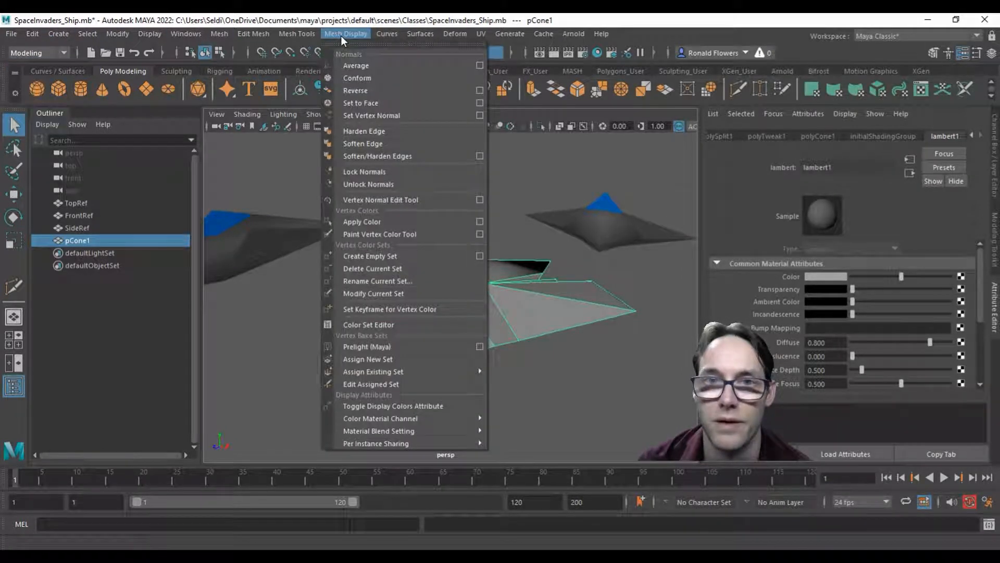
pyautogui.click(379, 104)
pyautogui.click(566, 370)
pyautogui.keyDown('alt'); pyautogui.moveTo(589, 366); pyautogui.dragTo(498, 309); pyautogui.keyUp('alt')
pyautogui.click(498, 308)
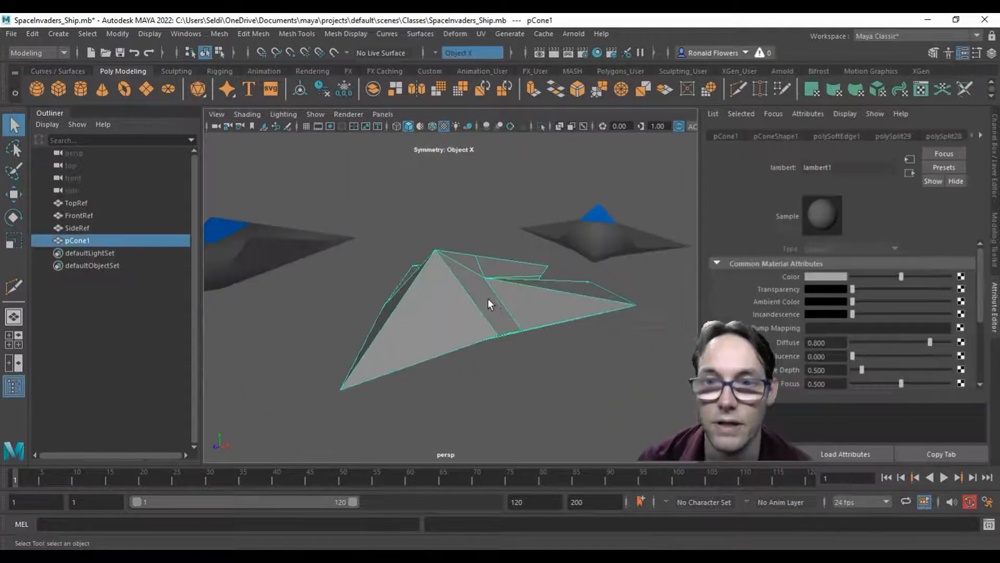